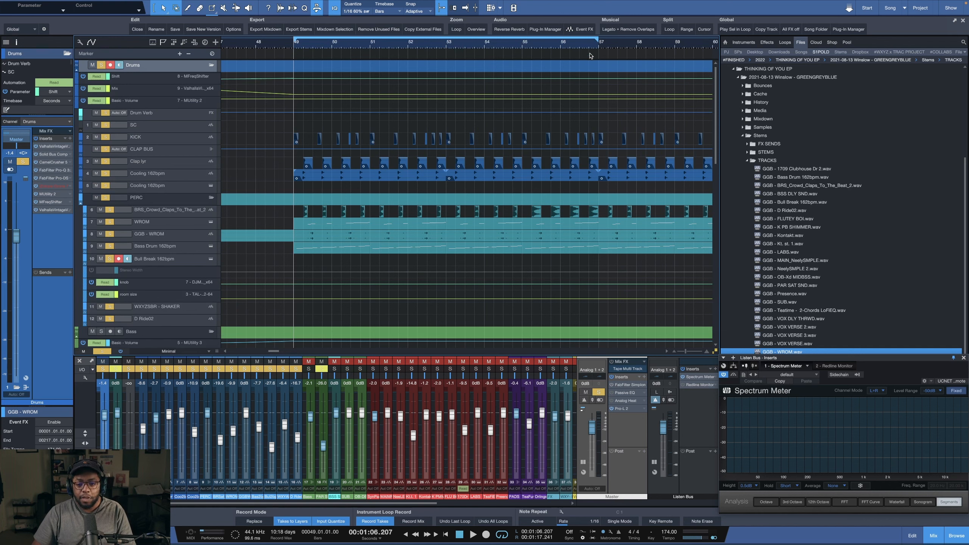
# View the quantize presets, including the 1/8 and 1/16 swing variants.
pyautogui.scroll(-3, 600, 48)
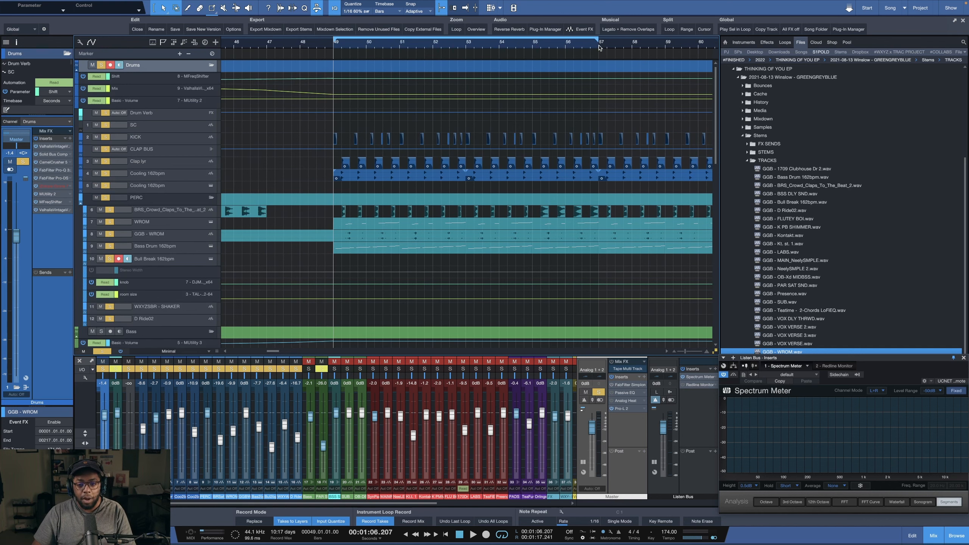
pyautogui.scroll(2, 607, 46)
pyautogui.scroll(-1, 606, 47)
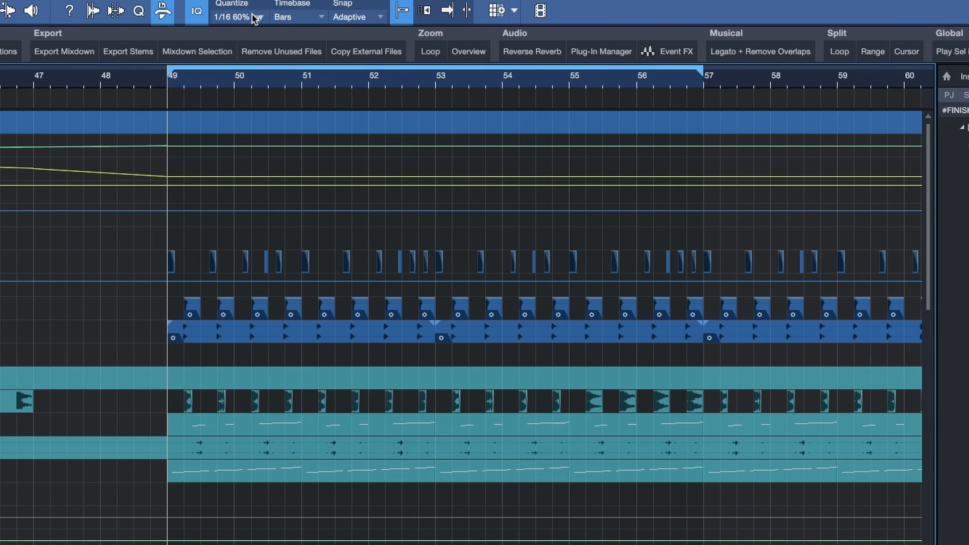
pyautogui.click(363, 11)
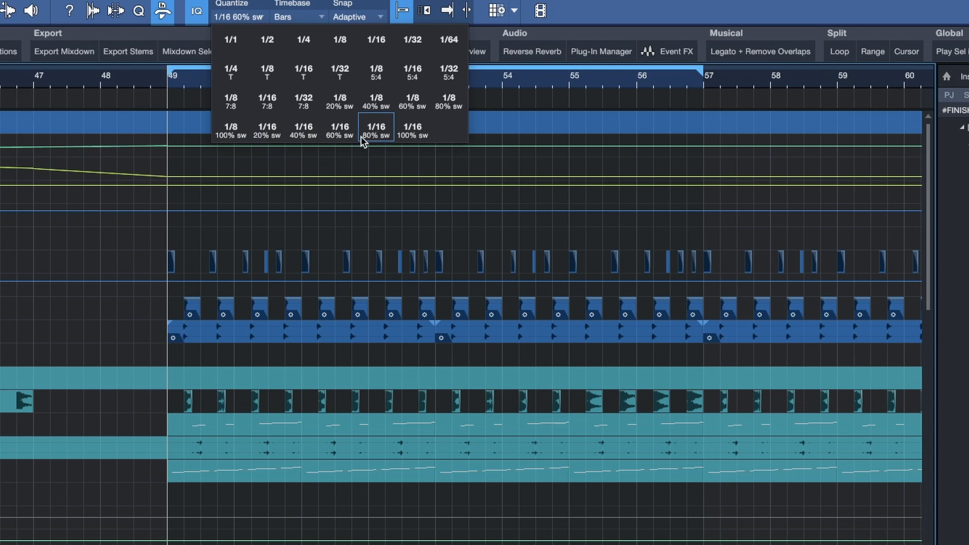
pyautogui.click(148, 338)
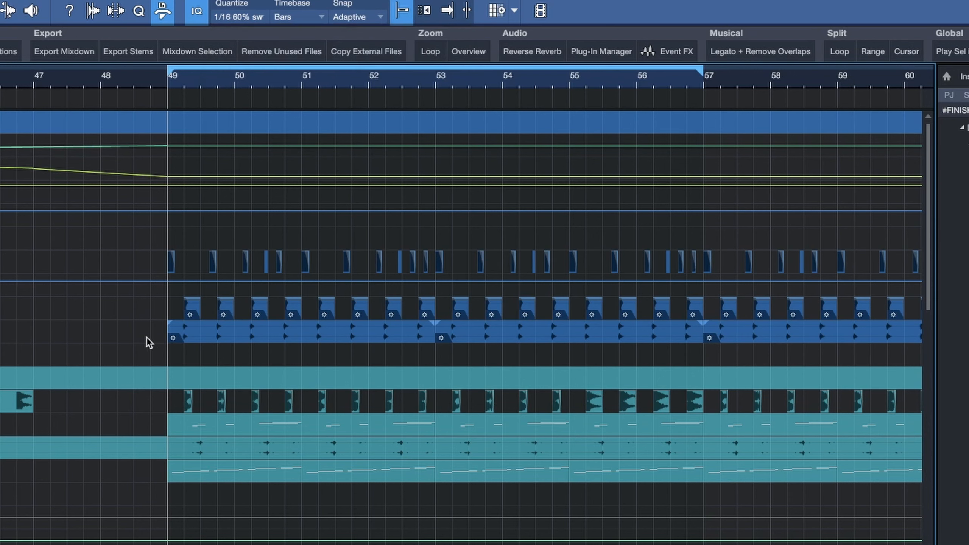
# Set the quantize value to straight 1/16.
pyautogui.scroll(15, 209, 79)
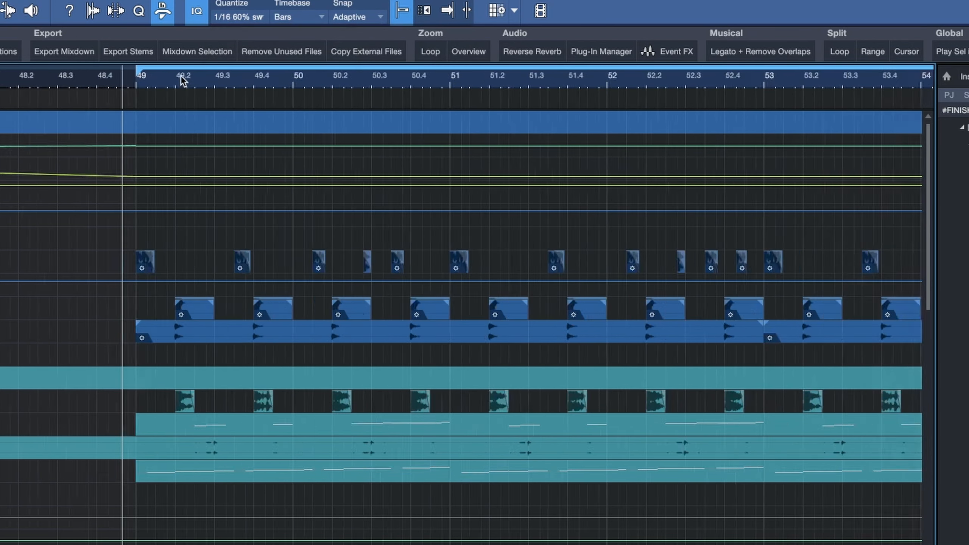
pyautogui.scroll(-2, 180, 76)
pyautogui.scroll(-3, 424, 59)
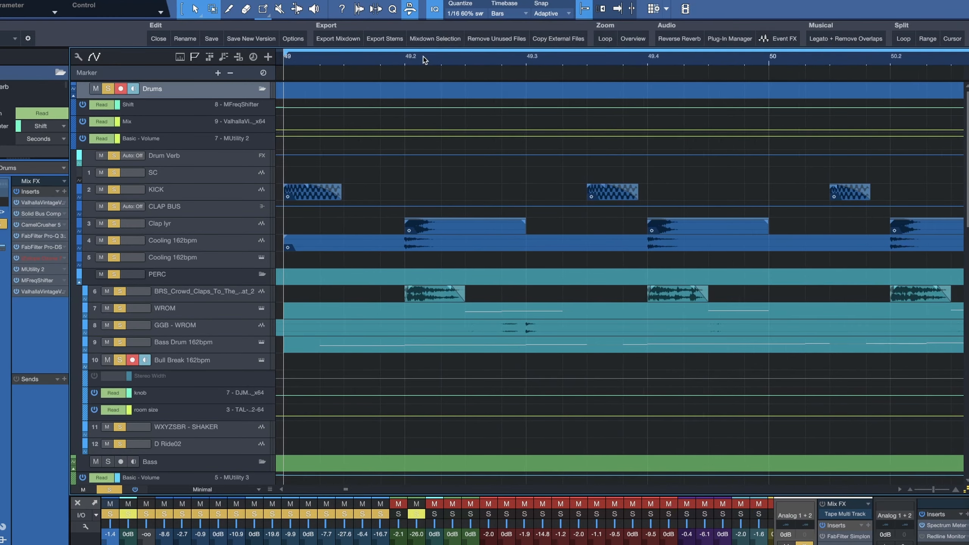
pyautogui.click(465, 13)
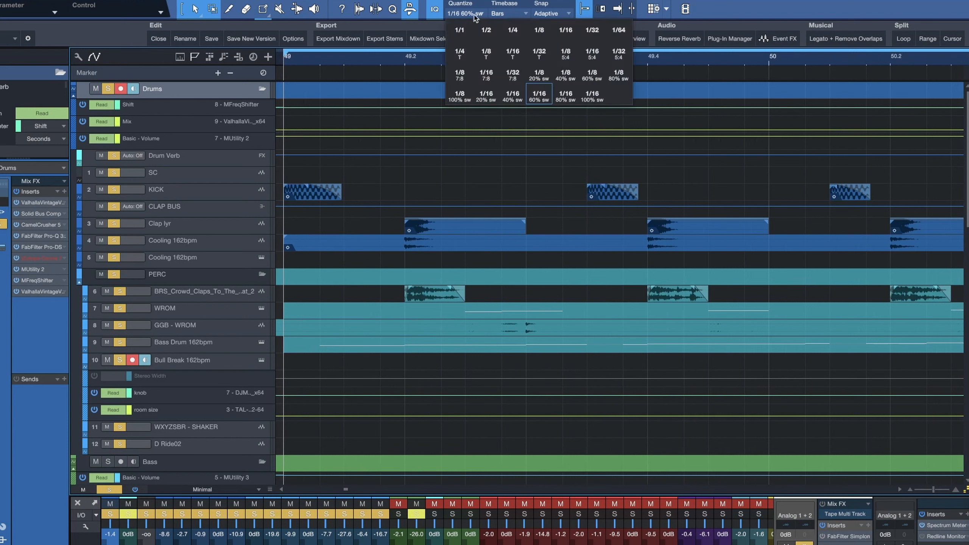
pyautogui.click(567, 30)
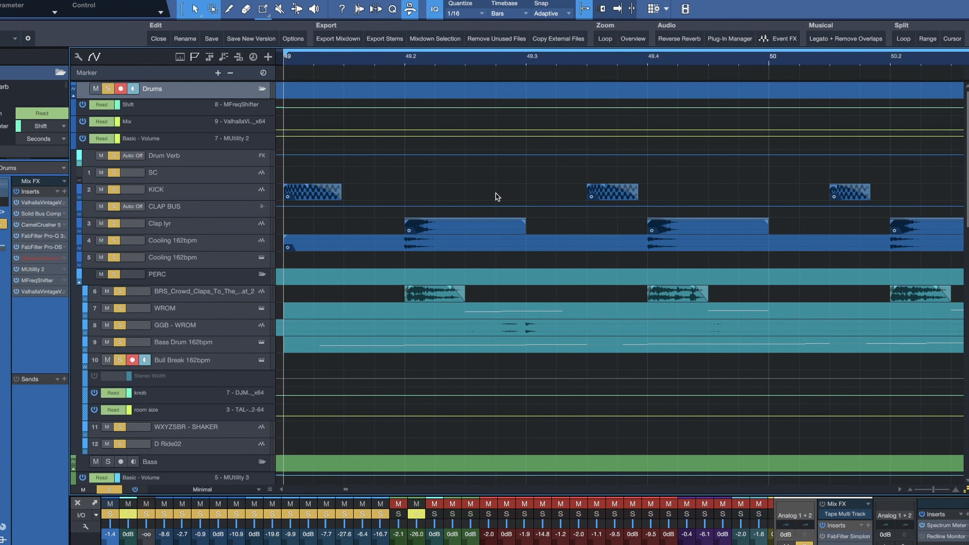
# Inspect the grid around the clap at beat 49.2 and set the quantize value to 1/16 with 60% swing.
pyautogui.moveTo(374, 181); pyautogui.dragTo(452, 238)
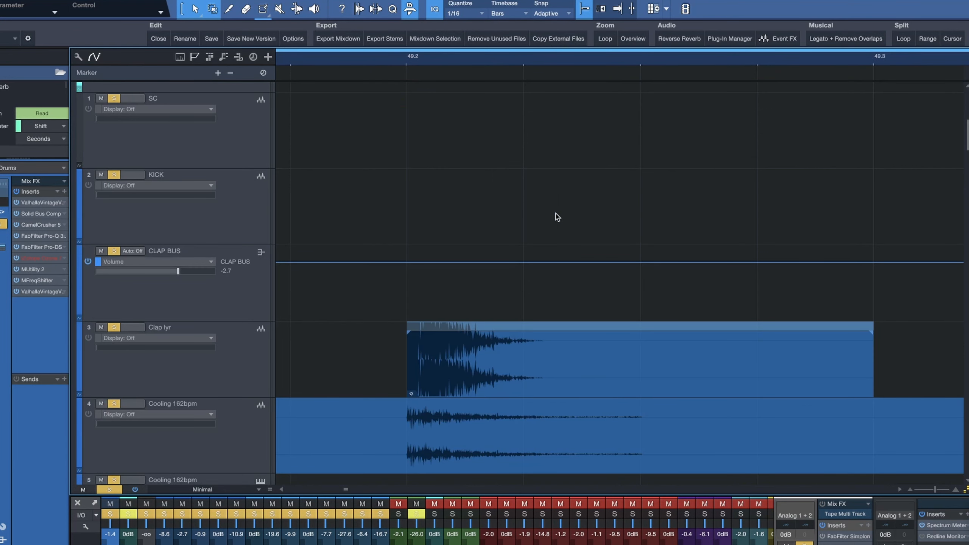
pyautogui.click(471, 15)
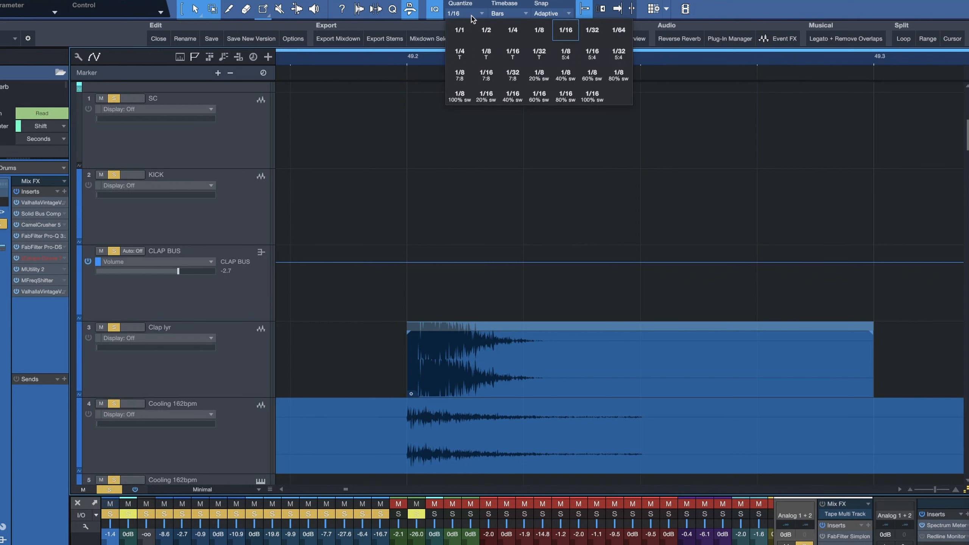
pyautogui.click(534, 100)
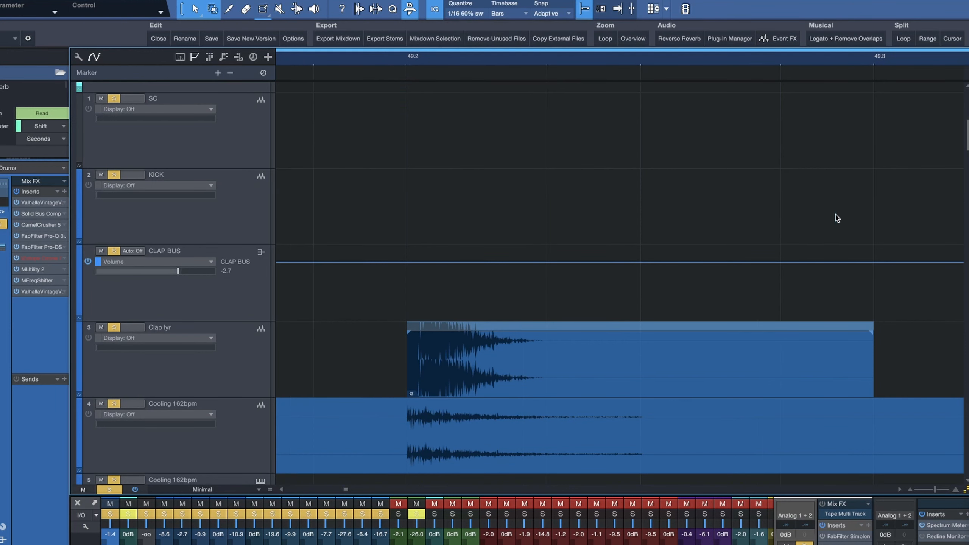
pyautogui.scroll(-5, 526, 63)
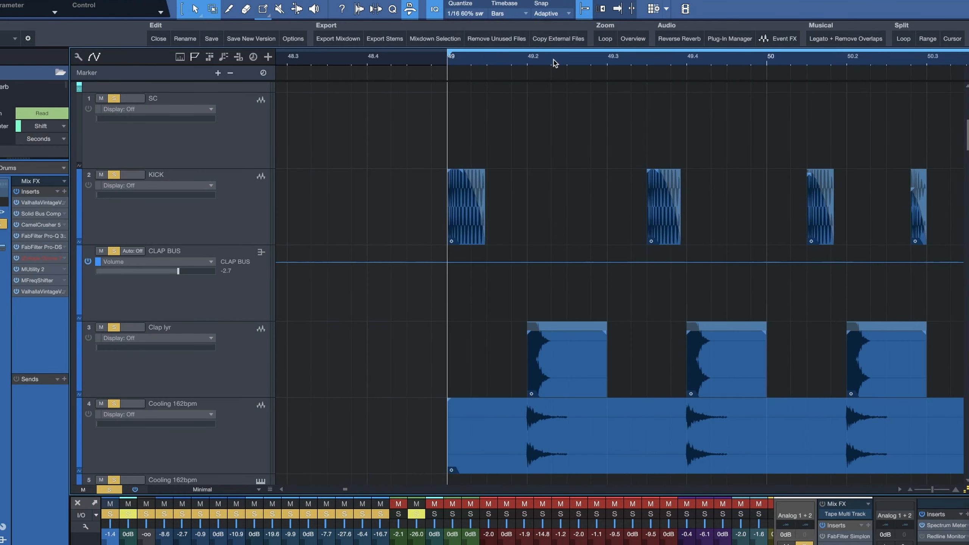
# Enlarge the track rows to Normal height to view the drum events around bar 49.
pyautogui.scroll(-1, 651, 171)
pyautogui.scroll(-5, 751, 176)
pyautogui.scroll(3, 751, 177)
pyautogui.scroll(2, 753, 173)
pyautogui.scroll(-4, 754, 173)
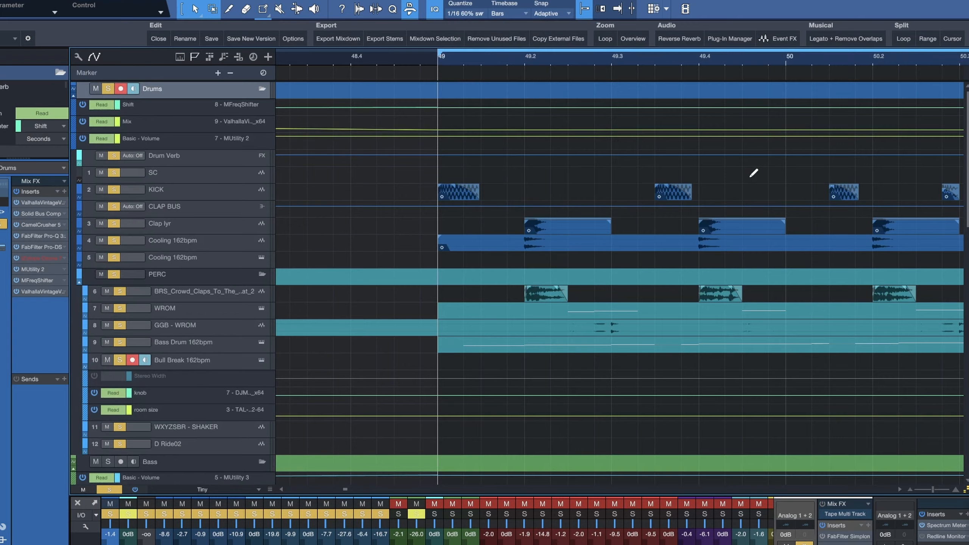
pyautogui.scroll(2, 748, 177)
pyautogui.scroll(-3, 677, 291)
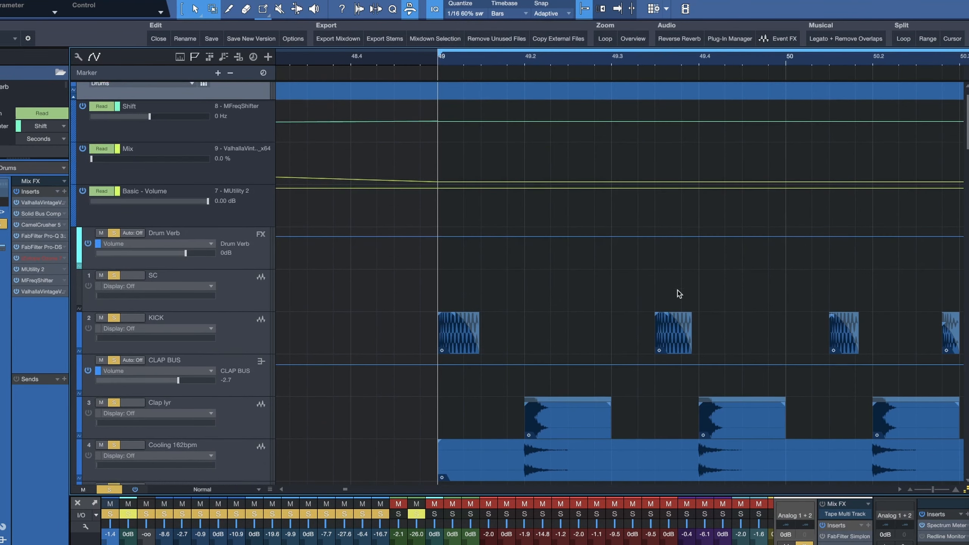
# Set the loop range over bar 49, ending at bar 50.
pyautogui.scroll(-1, 673, 287)
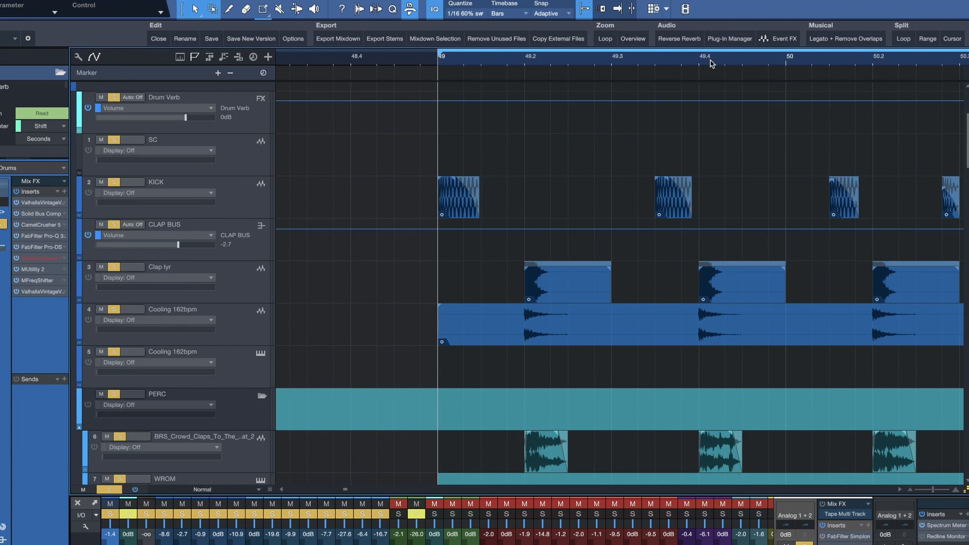
pyautogui.moveTo(709, 66); pyautogui.dragTo(704, 64)
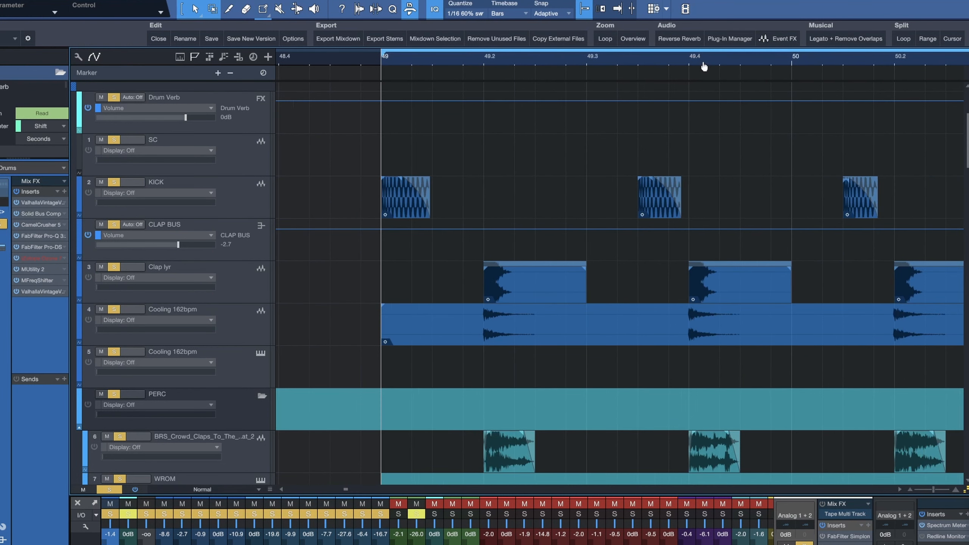
pyautogui.moveTo(795, 50); pyautogui.dragTo(391, 62)
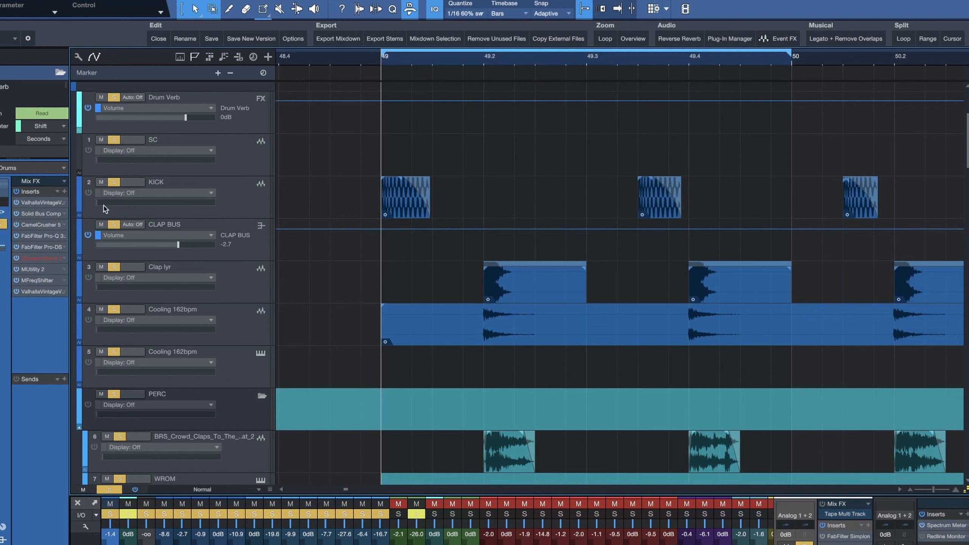
# Solo the KICK, Clap lyr and Cooling 162bpm audio tracks and play the looped bar.
pyautogui.click(114, 183)
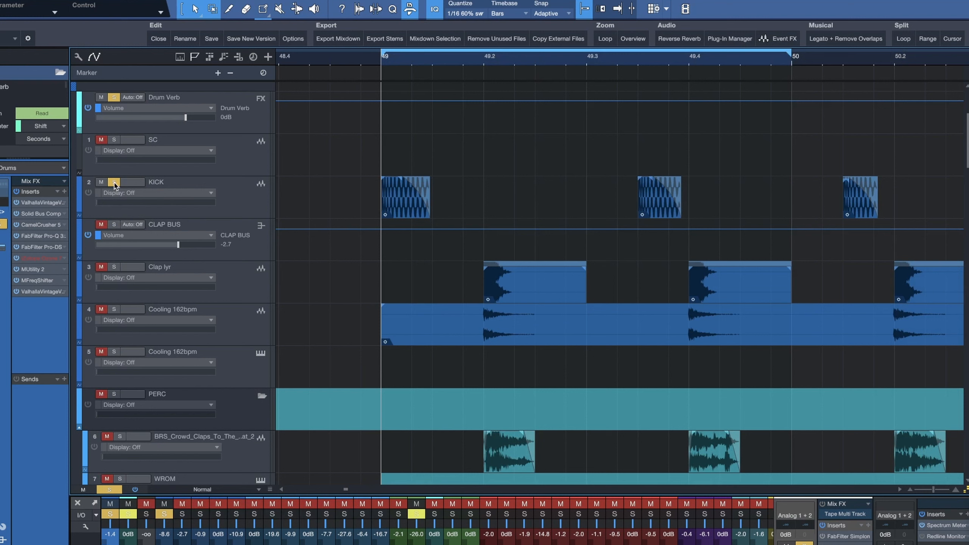
pyautogui.click(114, 267)
pyautogui.click(111, 310)
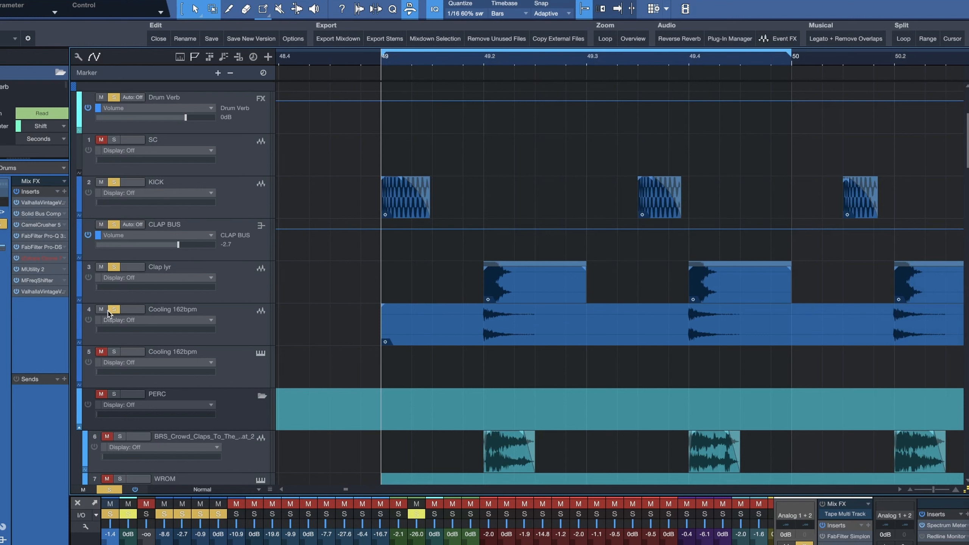
pyautogui.click(113, 310)
pyautogui.click(111, 310)
pyautogui.press('space')
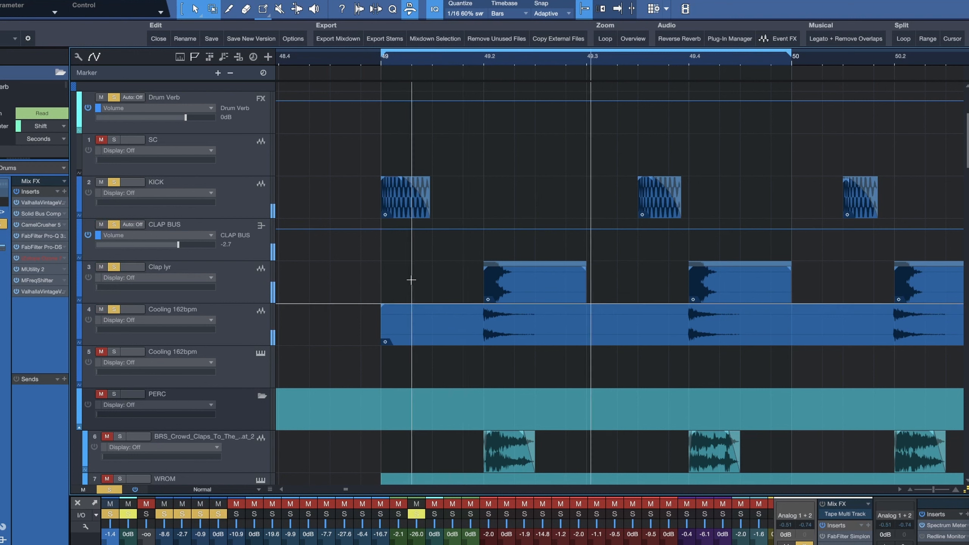
pyautogui.press('space')
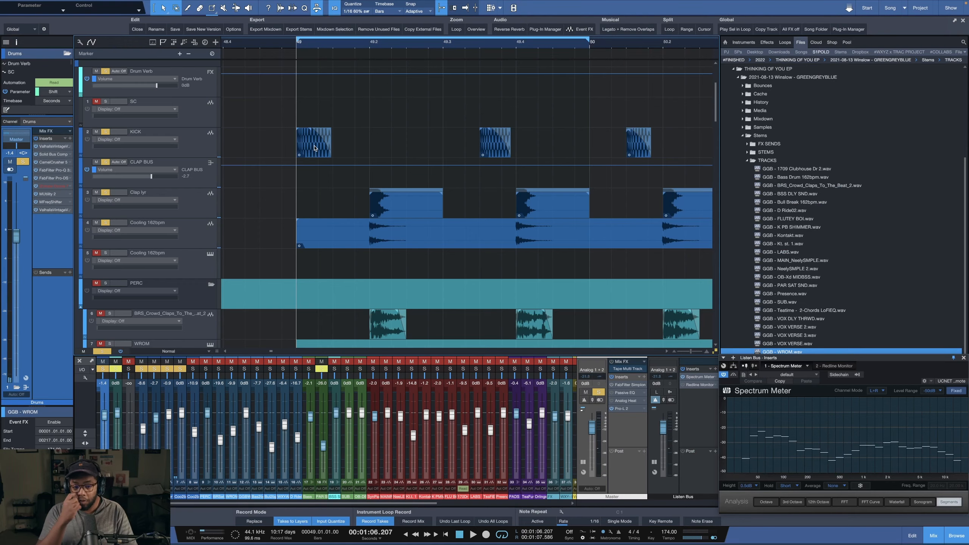
# Select the second kick event in bar 49 and play from beat 49.3 to hear its swung placement.
pyautogui.click(407, 205)
pyautogui.click(383, 148)
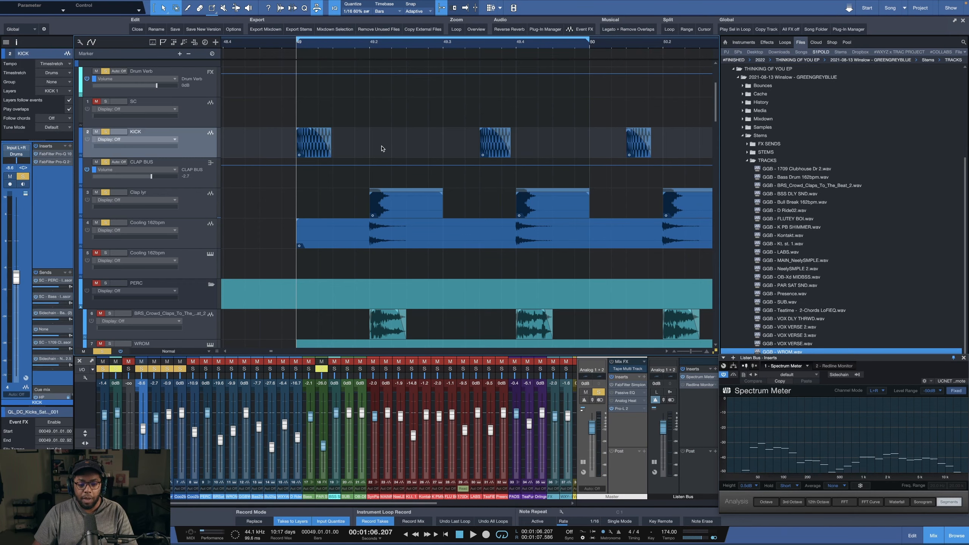
pyautogui.click(491, 150)
pyautogui.click(444, 55)
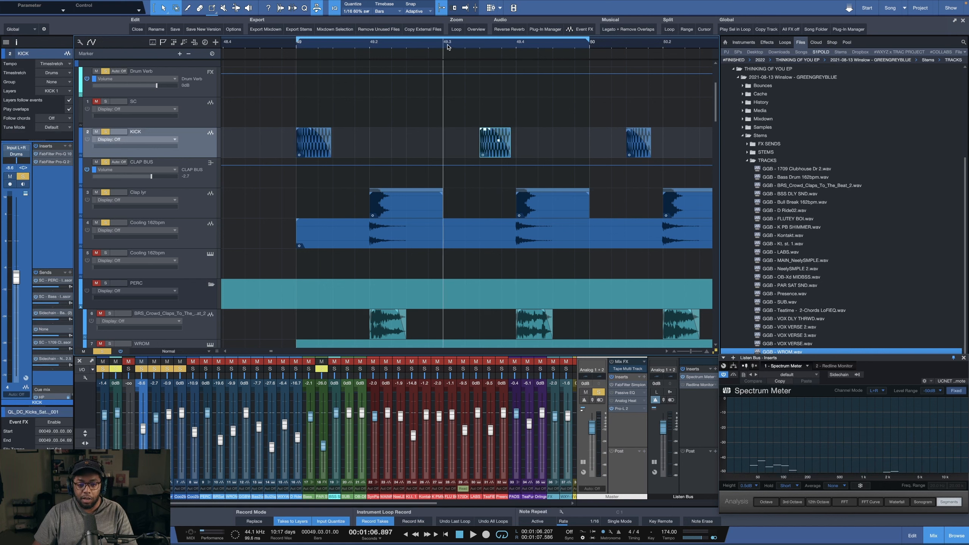
pyautogui.press('space')
pyautogui.press('space')
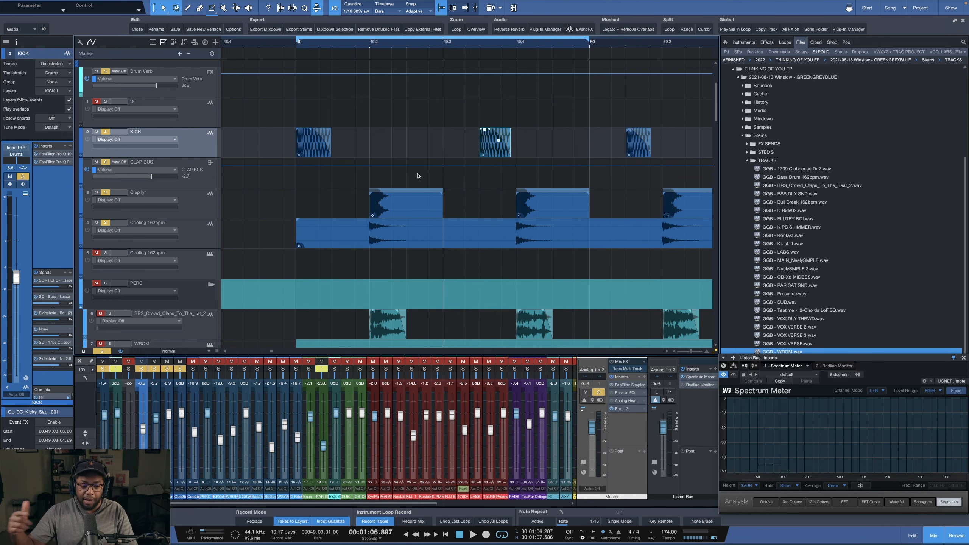
# Select the WROM instrument track in the PERC folder and make its row slightly taller.
pyautogui.scroll(-3, 356, 216)
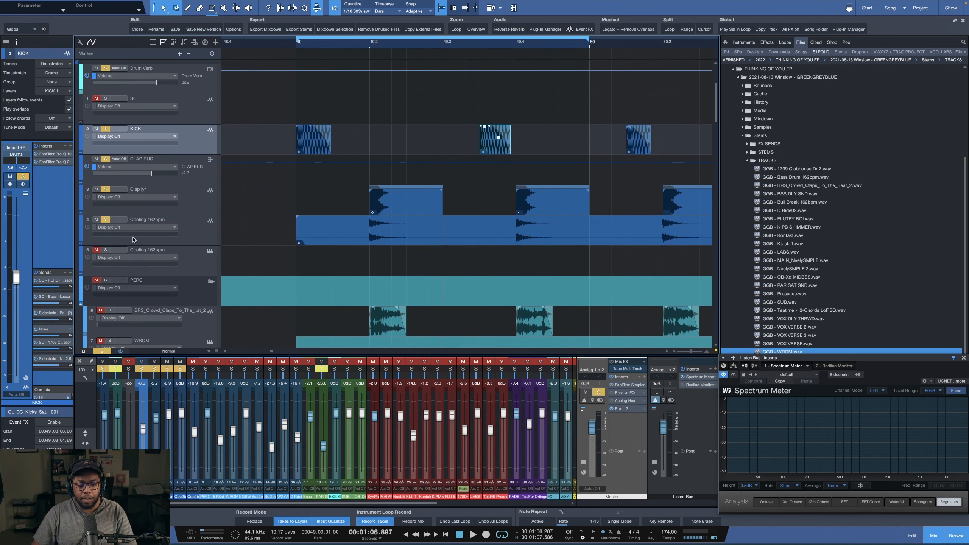
pyautogui.scroll(-5, 319, 231)
pyautogui.scroll(-4, 314, 229)
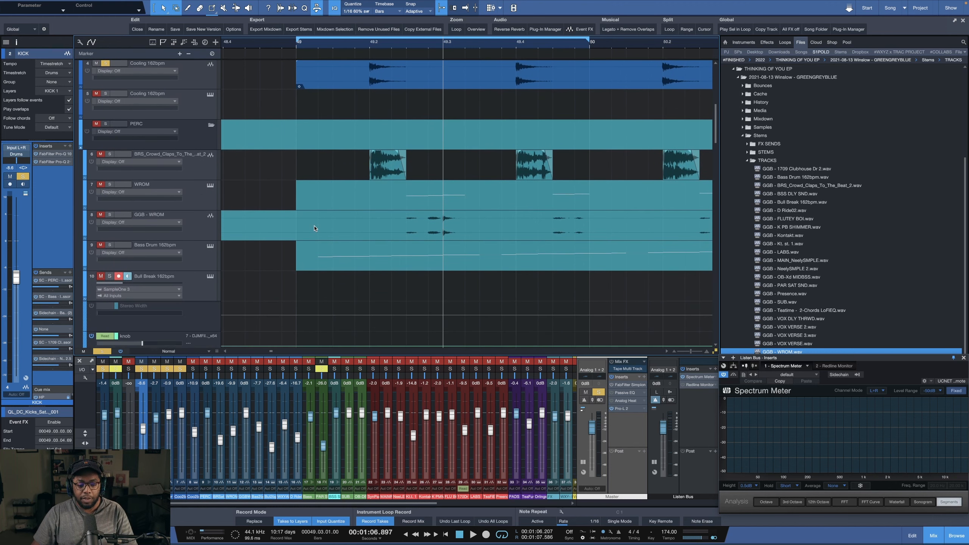
pyautogui.click(202, 186)
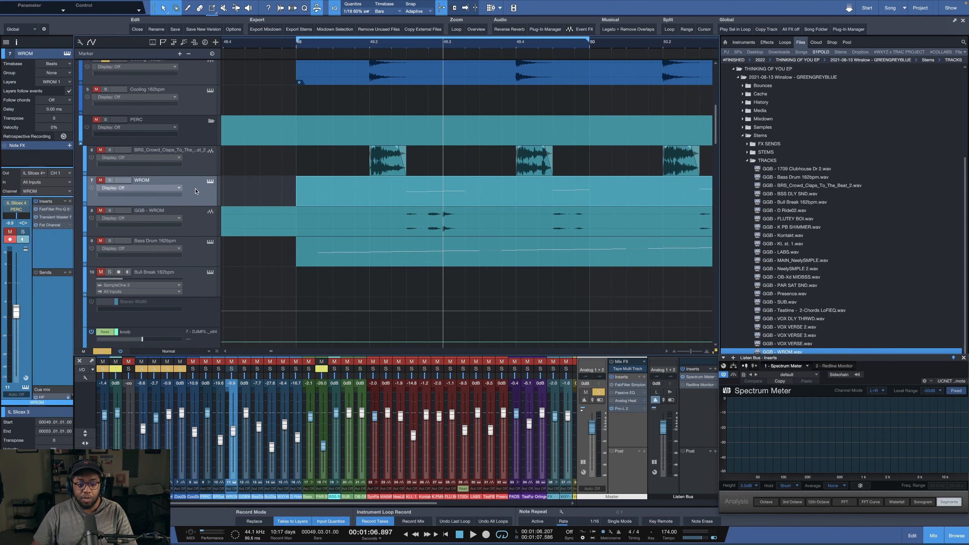
pyautogui.moveTo(192, 207); pyautogui.dragTo(188, 222)
pyautogui.scroll(2, 244, 212)
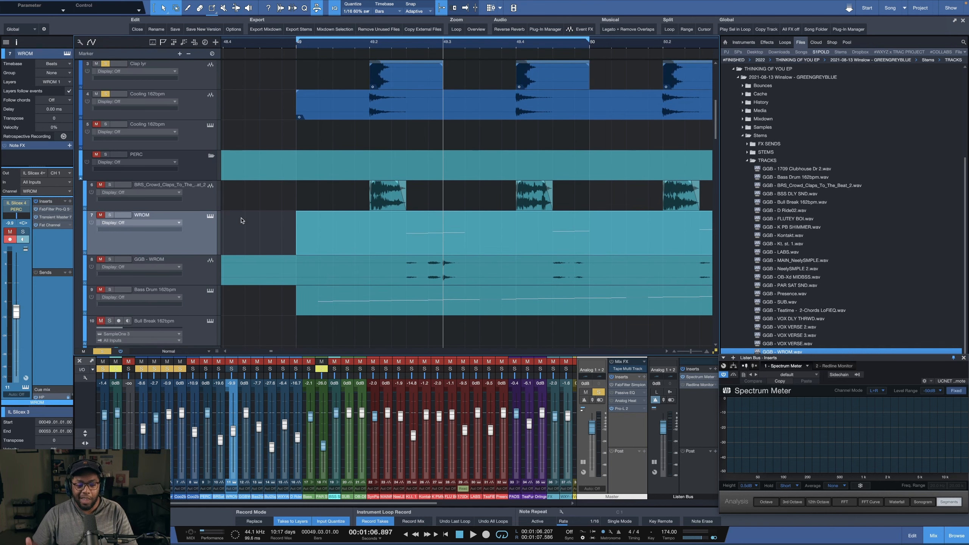
# Play the soloed kick and clap loop again.
pyautogui.scroll(8, 241, 220)
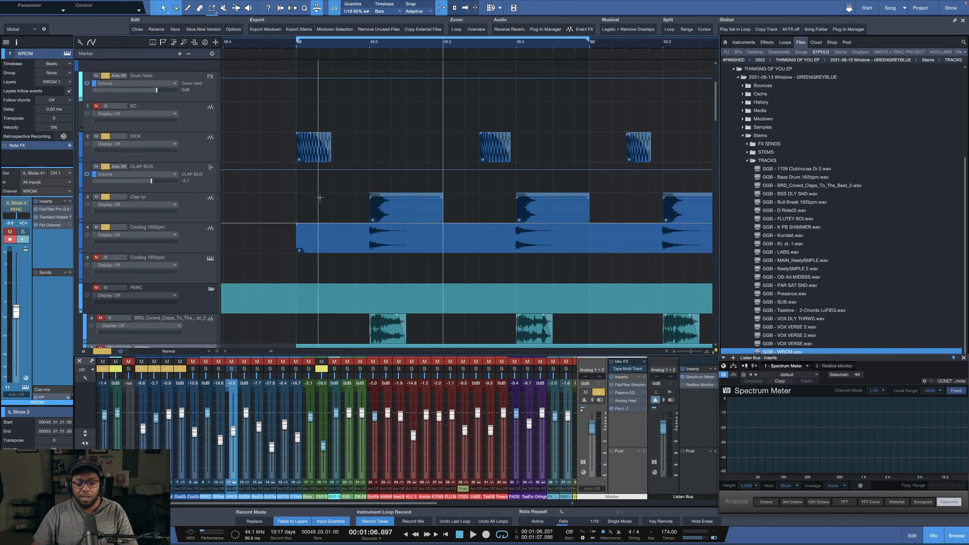
pyautogui.press('space')
pyautogui.press('space')
# Enlarge the GGB - WROM audio track's row and solo the track.
pyautogui.scroll(-2, 297, 172)
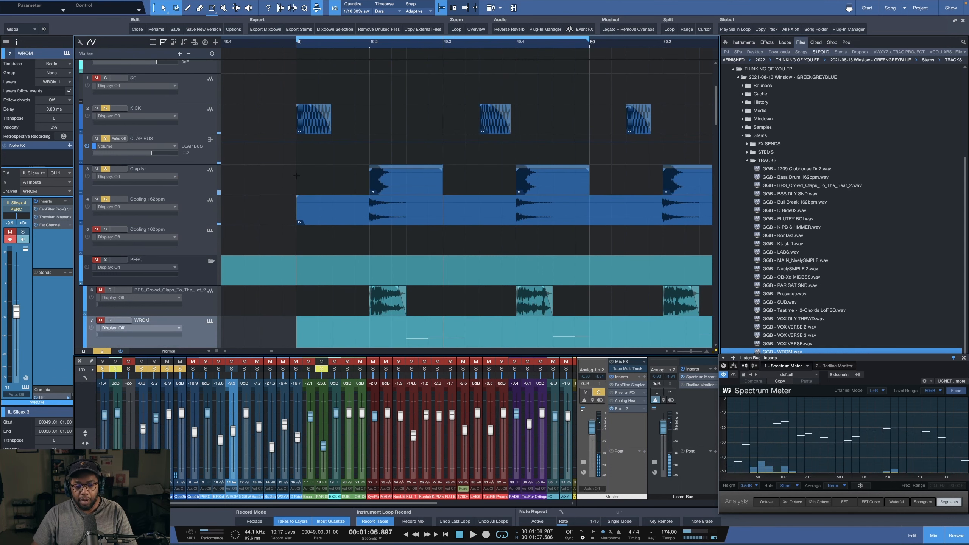
pyautogui.scroll(-3, 308, 170)
pyautogui.scroll(-3, 308, 170)
pyautogui.scroll(-5, 188, 167)
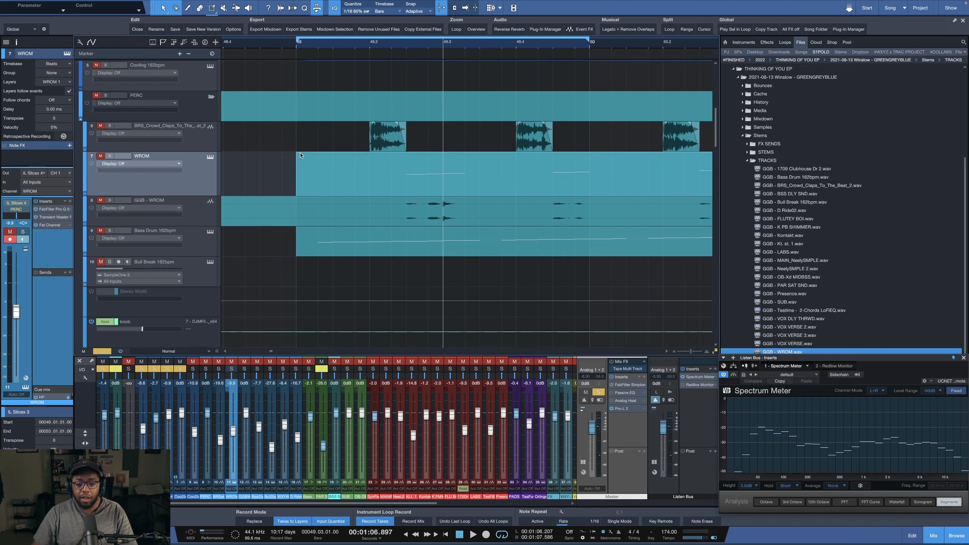
pyautogui.moveTo(158, 222); pyautogui.dragTo(158, 297)
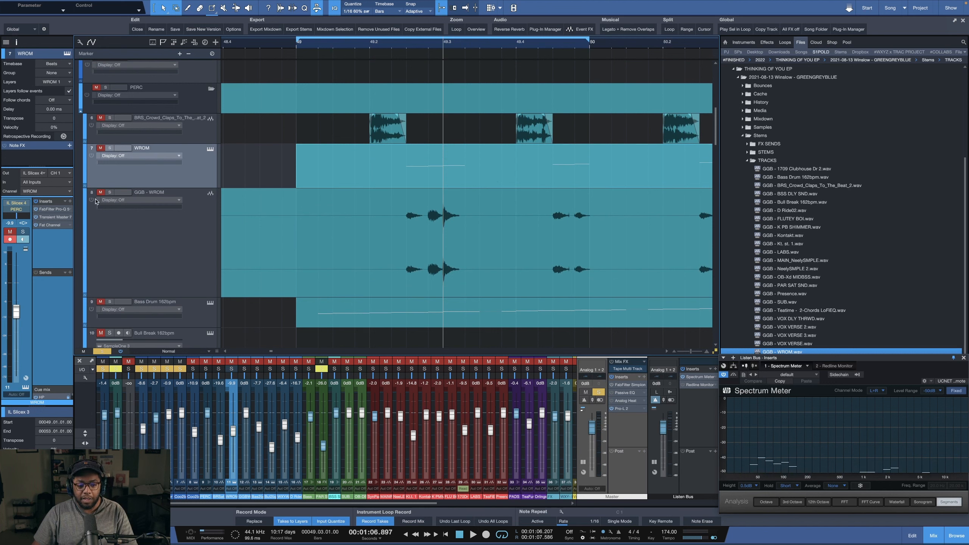
pyautogui.click(111, 193)
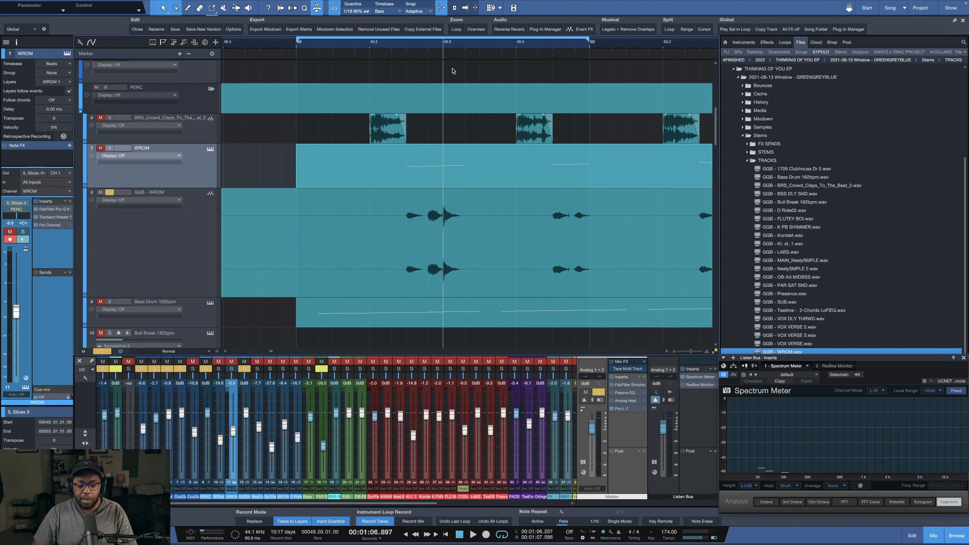
# Examine the spacing of the GGB - WROM audio hits around beat 49.3 up close.
pyautogui.scroll(10, 413, 48)
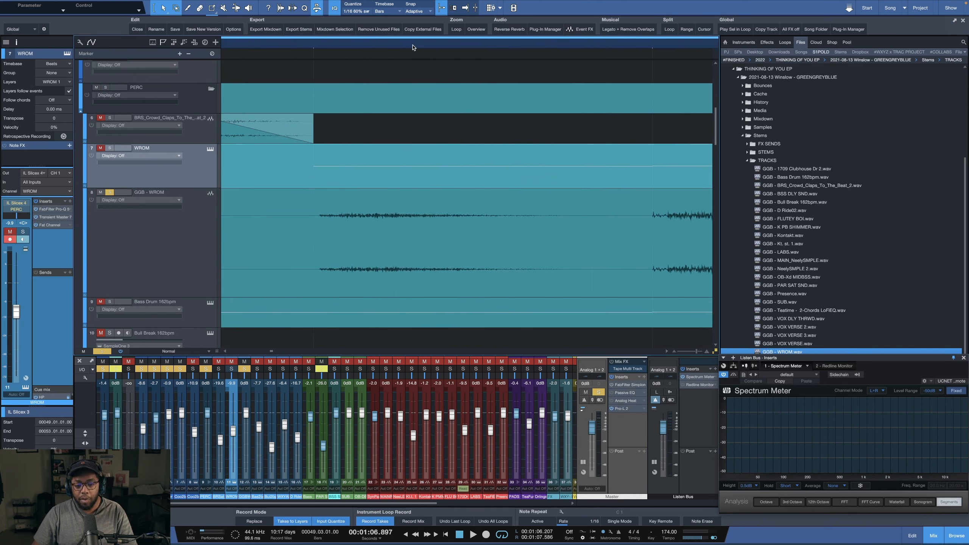
pyautogui.scroll(2, 386, 84)
pyautogui.scroll(-3, 404, 50)
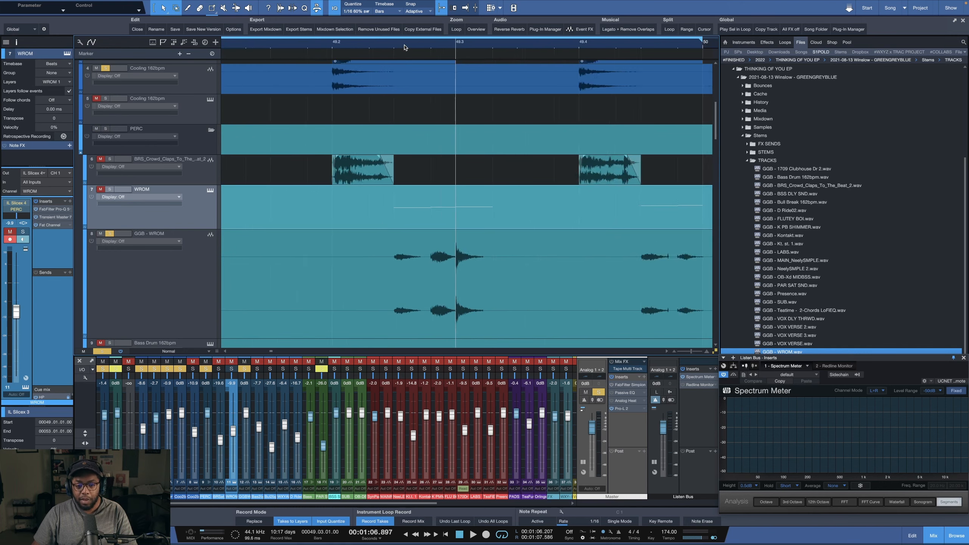
pyautogui.moveTo(372, 229); pyautogui.dragTo(518, 319)
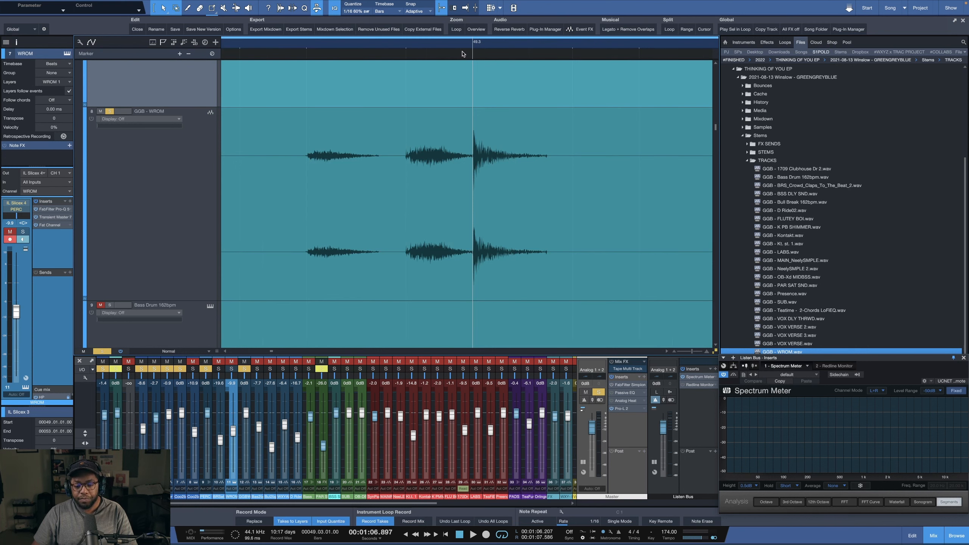
pyautogui.scroll(-3, 461, 48)
pyautogui.scroll(-3, 461, 48)
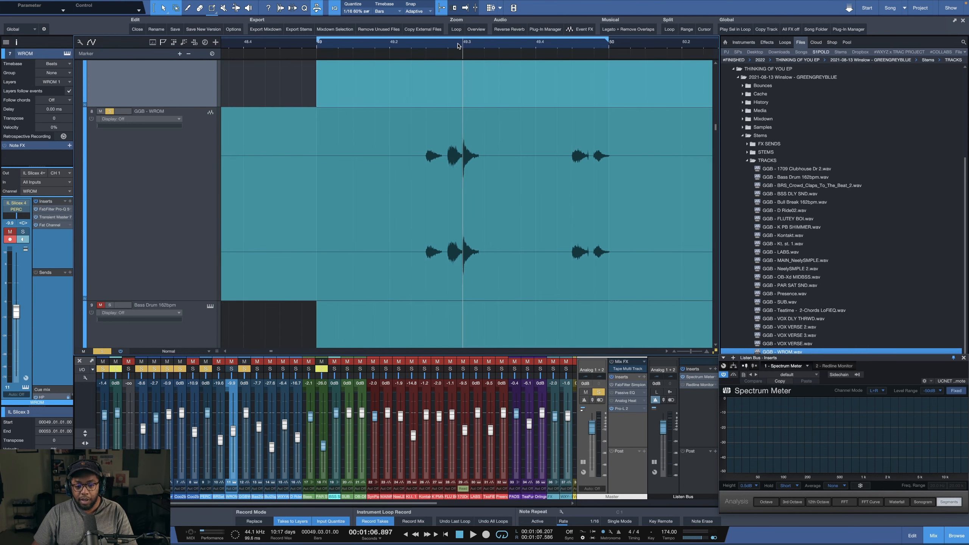
# Play the loop from the start of bar 49 with the GGB - WROM track soloed.
pyautogui.click(318, 48)
pyautogui.click(110, 112)
pyautogui.press('space')
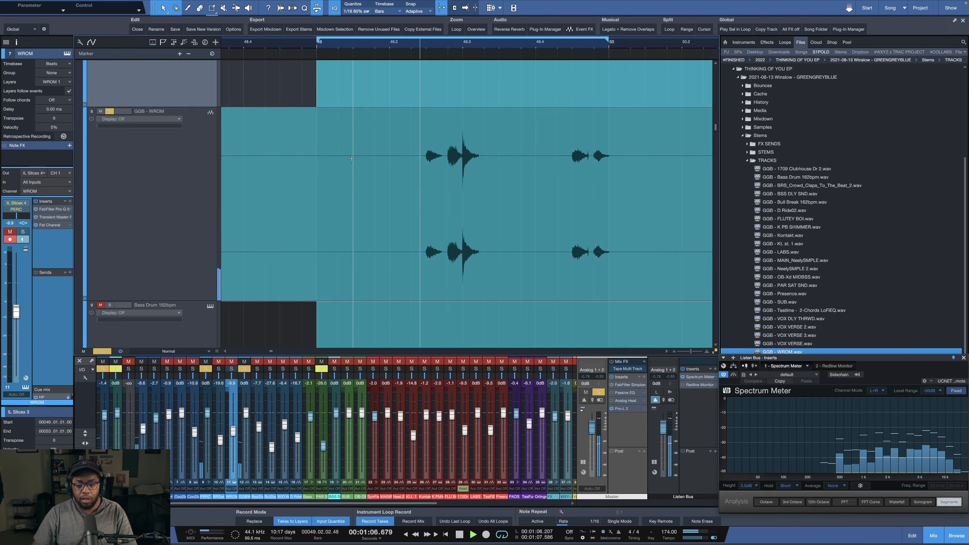
pyautogui.scroll(1, 553, 45)
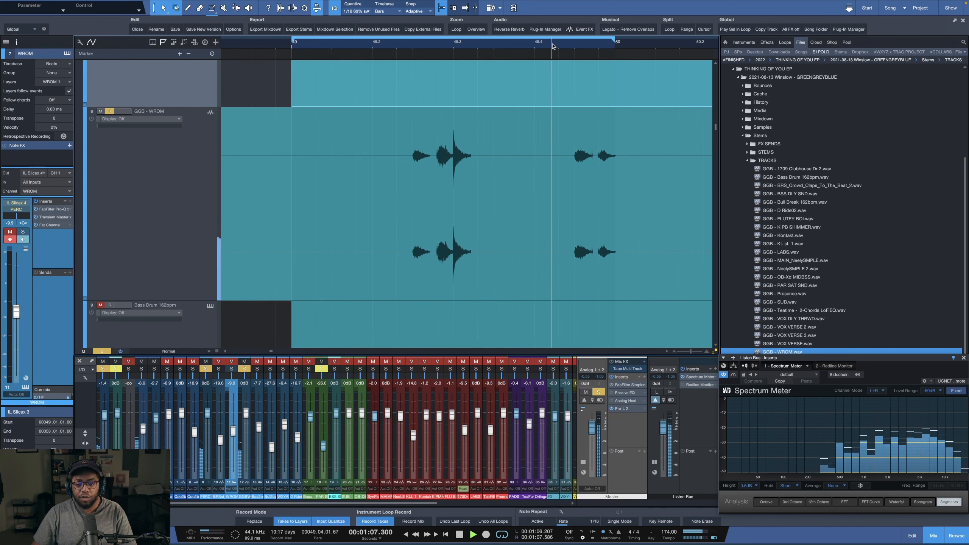
pyautogui.scroll(1, 553, 45)
pyautogui.press('space')
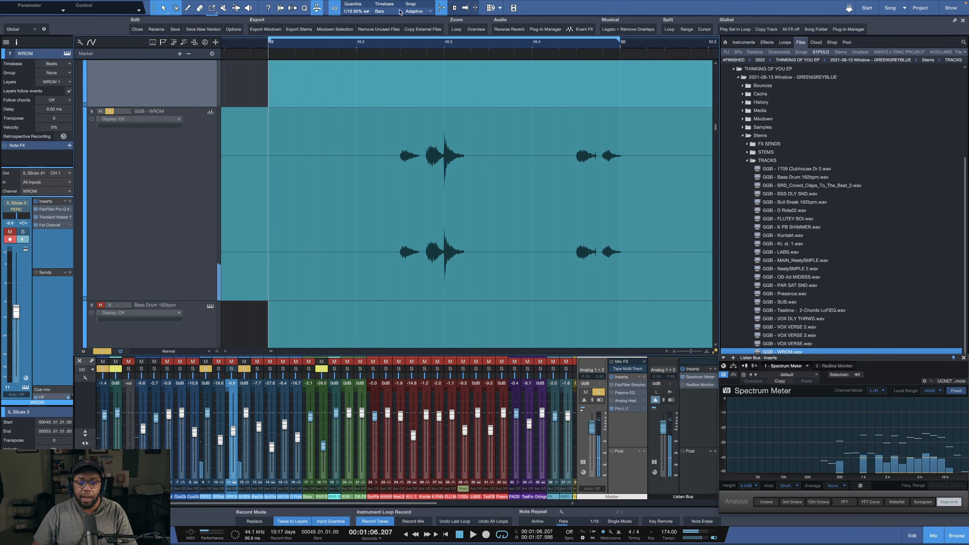
pyautogui.click(366, 12)
pyautogui.click(429, 24)
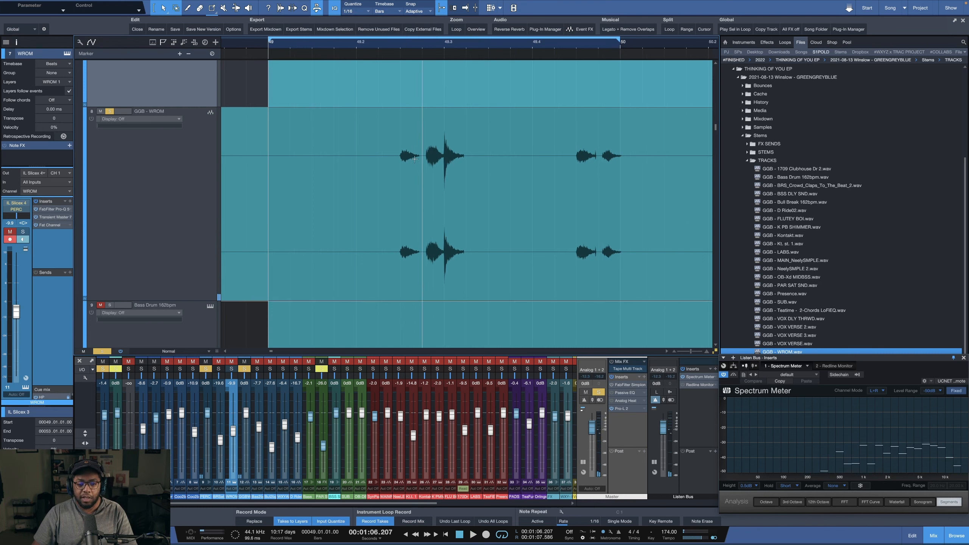
pyautogui.click(400, 153)
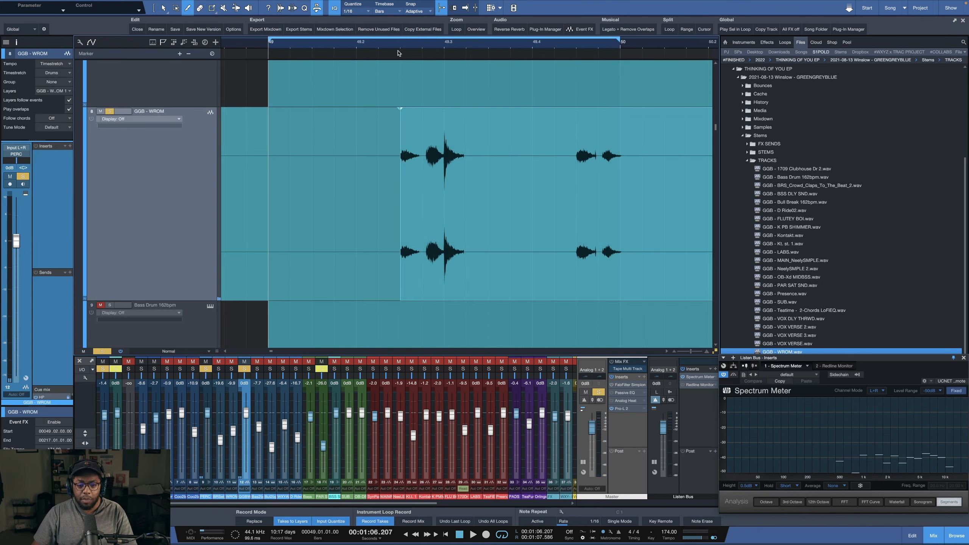
pyautogui.click(422, 76)
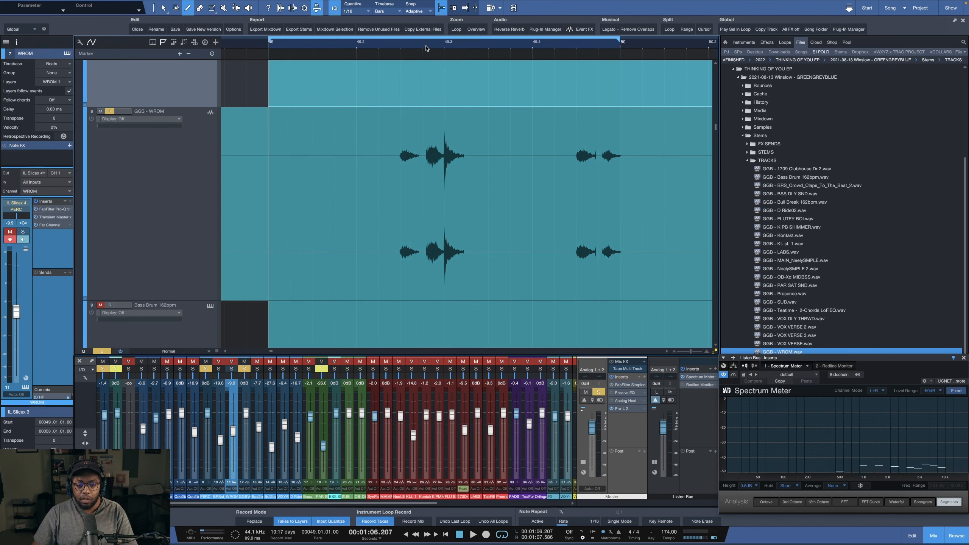
pyautogui.press('super+shift+z')
pyautogui.press('super+z')
pyautogui.scroll(2, 427, 48)
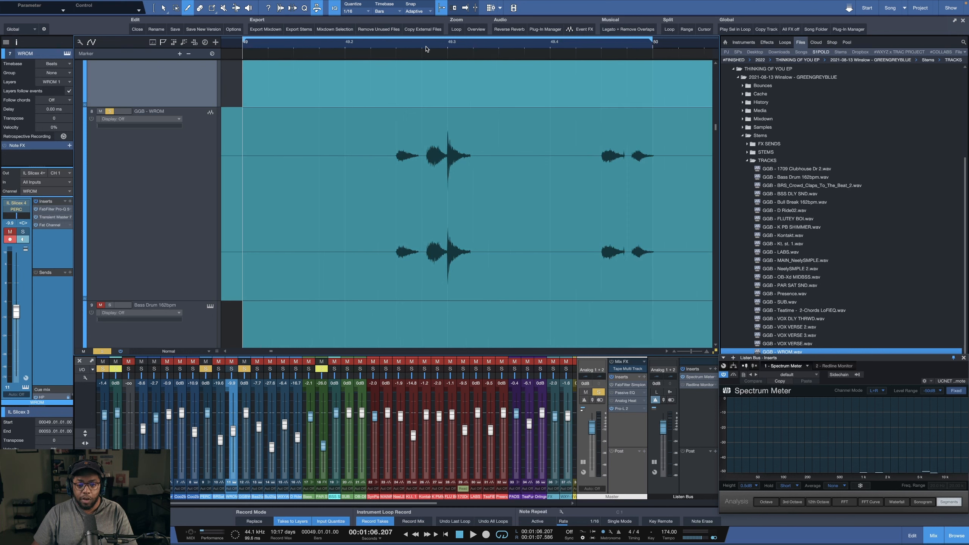
# Set the arrangement quantize to 1/16 with 60% swing and split the GGB - WROM audio at its second to fifth hits and at bar 50.
pyautogui.click(354, 12)
pyautogui.click(409, 70)
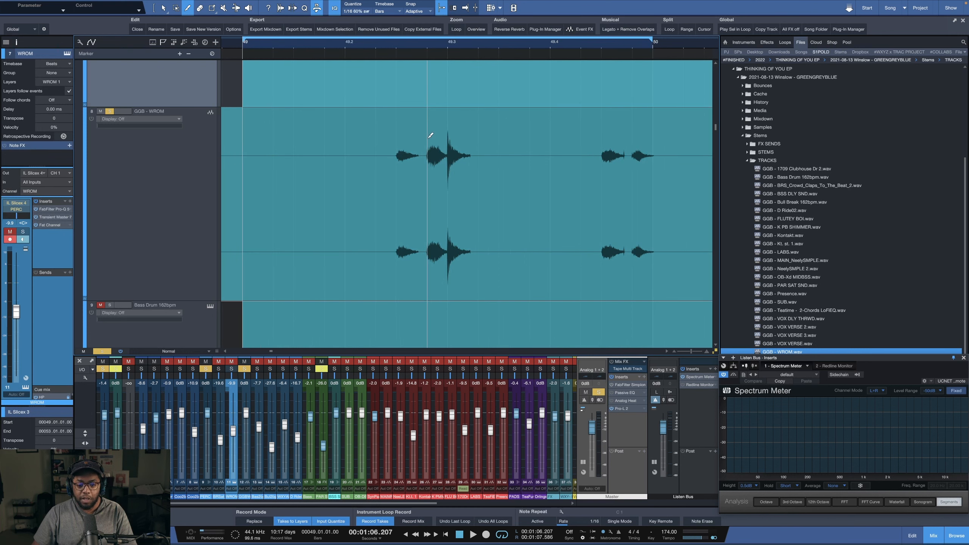
pyautogui.click(427, 139)
pyautogui.click(447, 135)
pyautogui.click(601, 134)
pyautogui.click(635, 134)
pyautogui.click(653, 134)
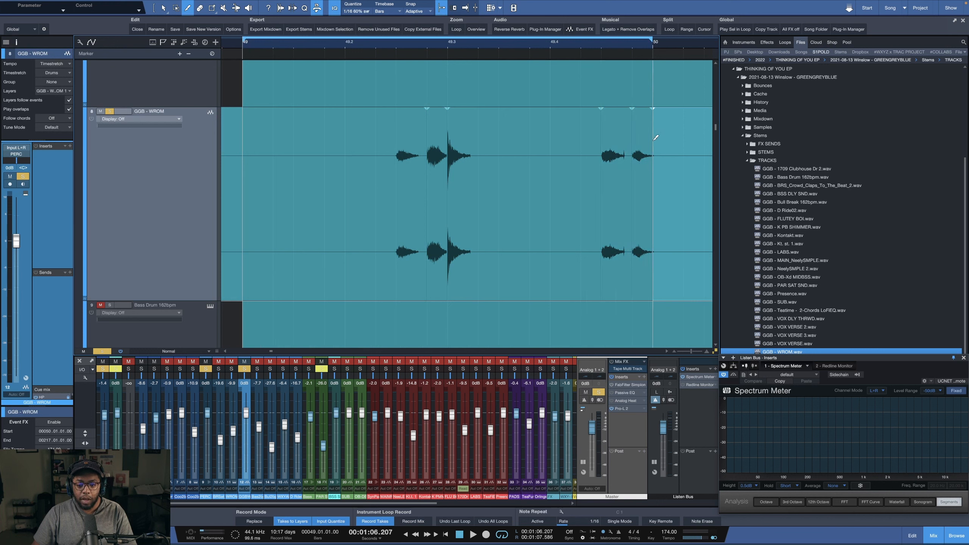
# Check the new GGB - WROM slices and split the audio at the start of the first hit after beat 49.2.
pyautogui.press('1')
pyautogui.click(435, 243)
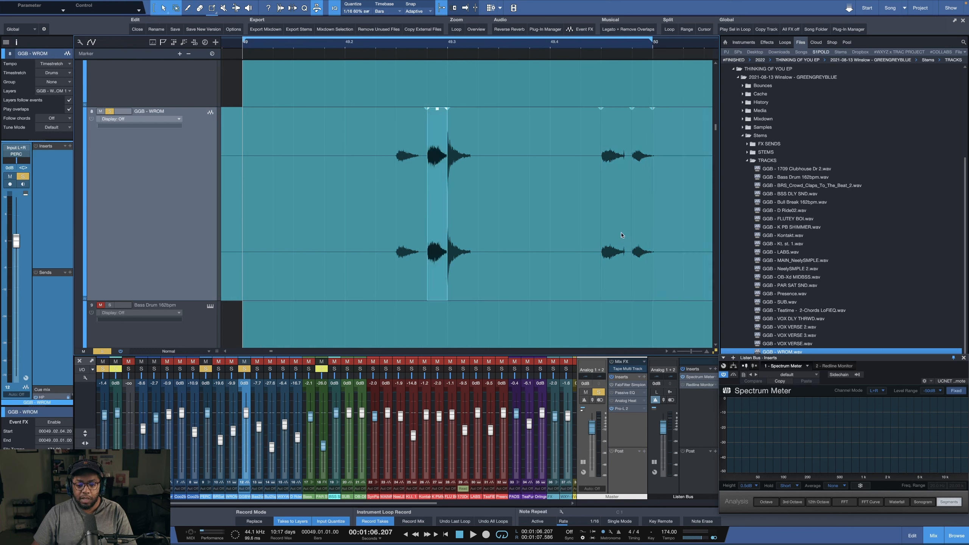
pyautogui.click(642, 244)
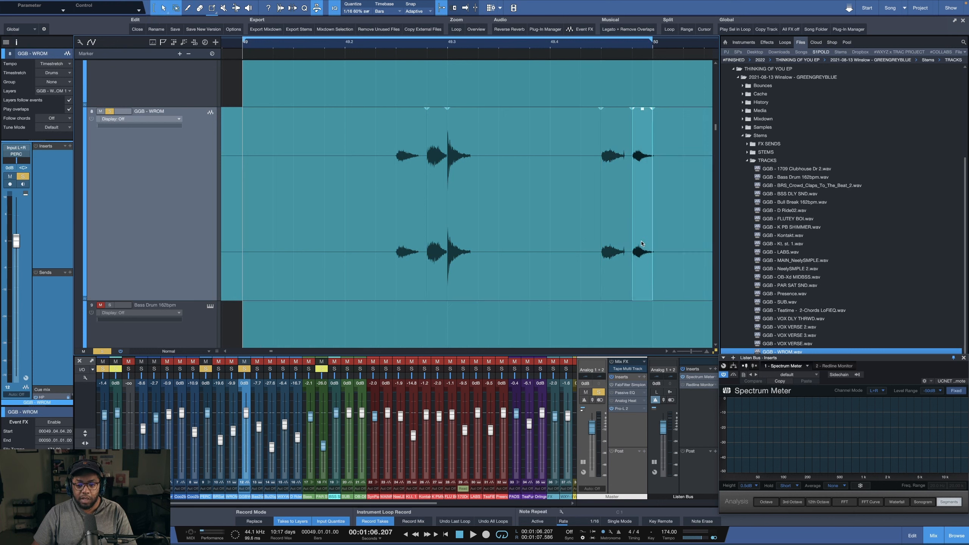
pyautogui.click(611, 245)
pyautogui.click(407, 253)
pyautogui.press('3')
pyautogui.click(398, 253)
pyautogui.press('1')
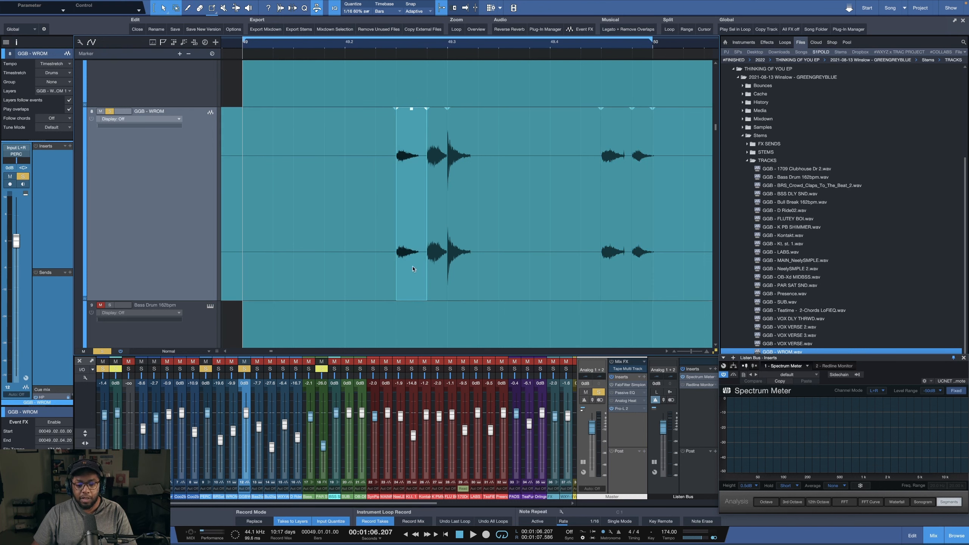
# Set the quantize to straight 1/16, shift the swung GGB - WROM slices before beat 49.3 and bar 50 onto that grid, and play the loop.
pyautogui.click(357, 10)
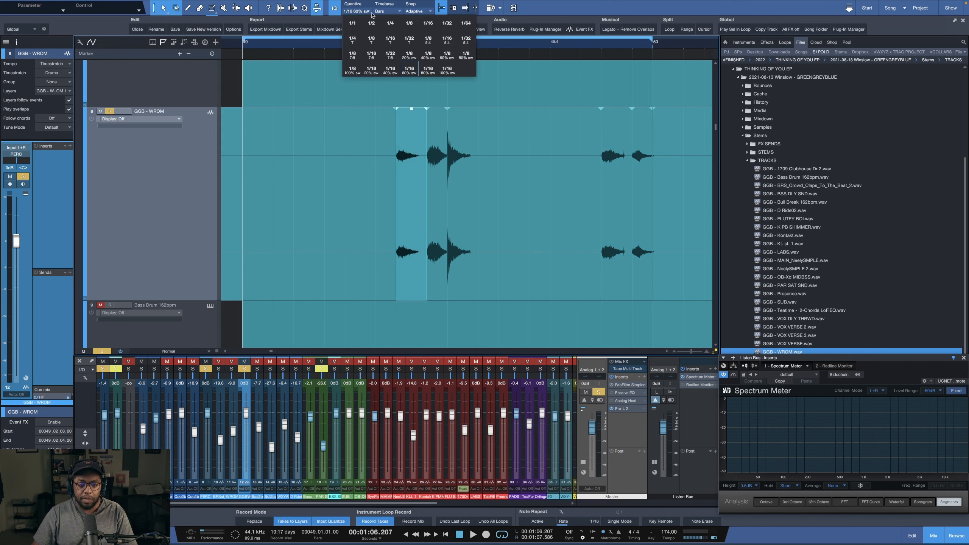
pyautogui.click(425, 26)
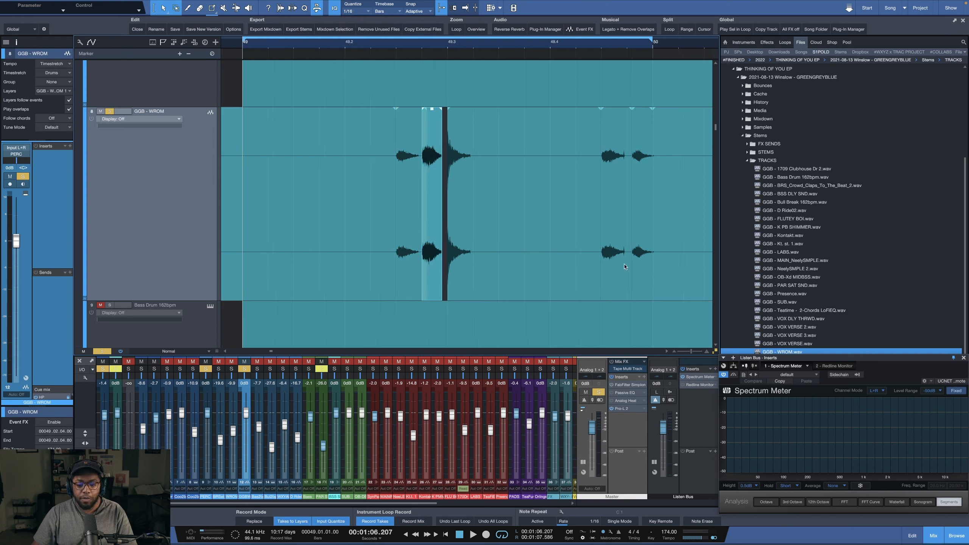
pyautogui.hotkey('ctrl', 'v')
pyautogui.press('space')
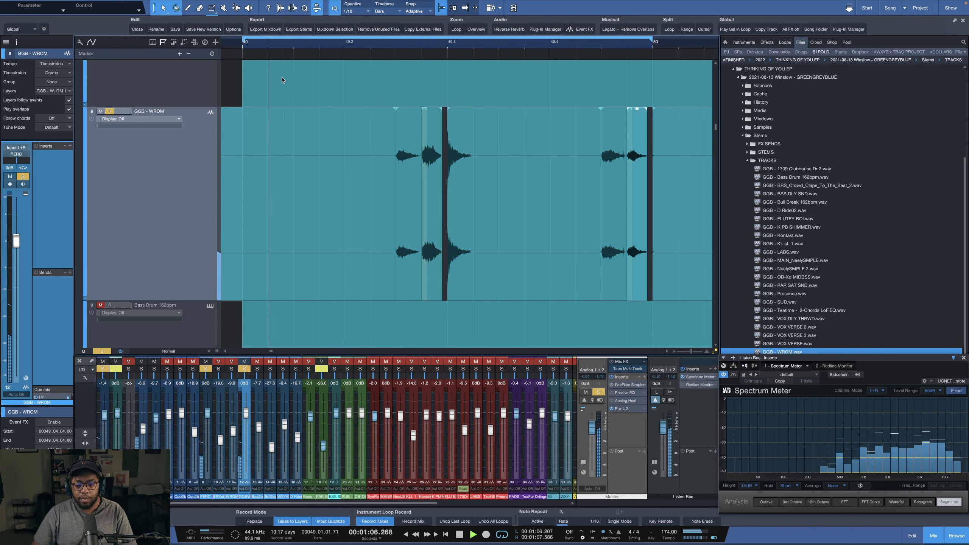
pyautogui.press('space')
# Undo both GGB - WROM slice shifts and play the swung loop again for comparison.
pyautogui.hotkey('ctrl', 'z')
pyautogui.hotkey('ctrl', 'z')
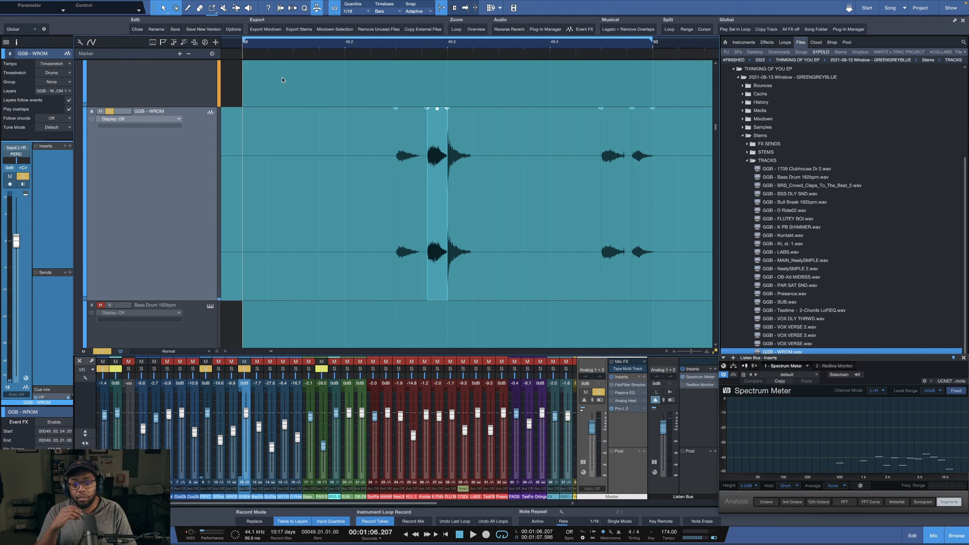
pyautogui.press('space')
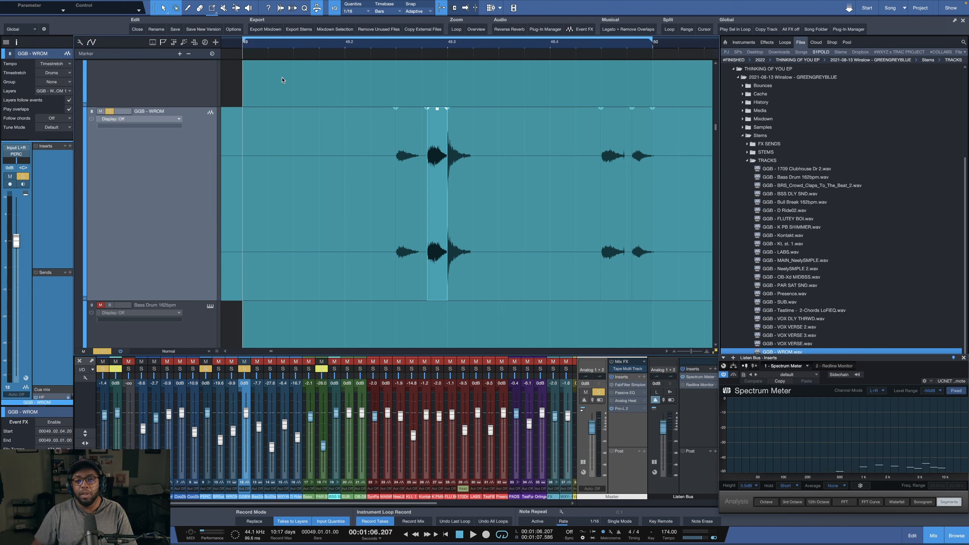
pyautogui.press('space')
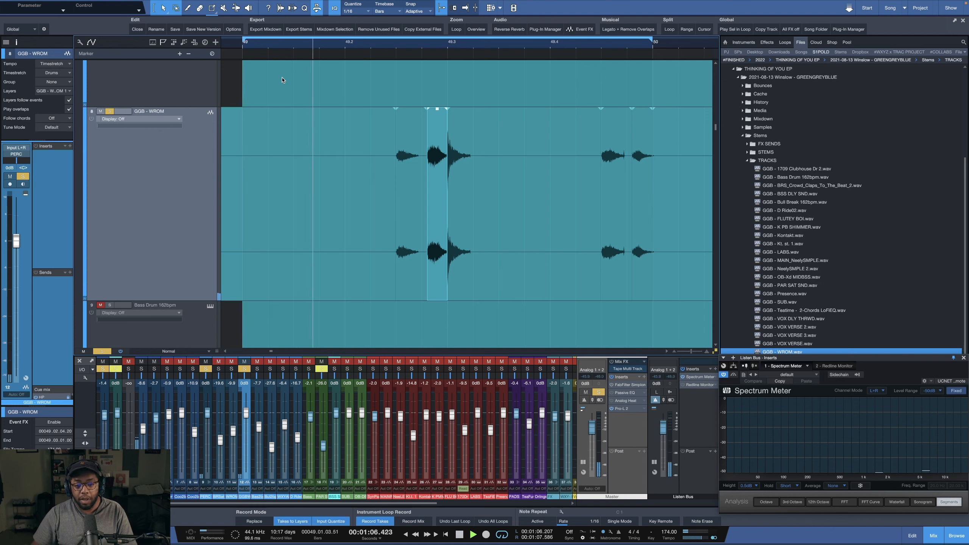
# Solo the Bass Drum 162bpm track and play the loop with it added, stopping once it has been heard.
pyautogui.scroll(-1, 346, 134)
pyautogui.scroll(-2, 345, 133)
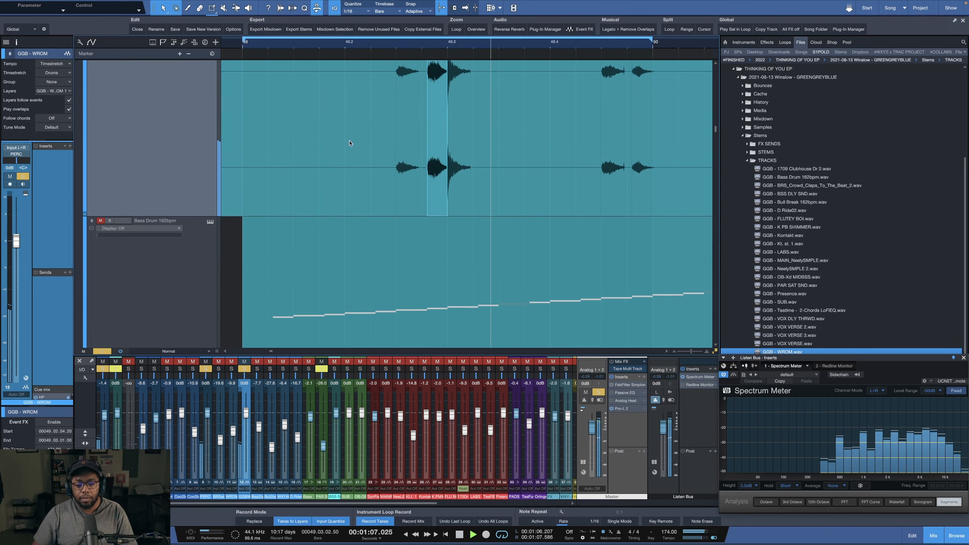
pyautogui.scroll(-5, 357, 136)
pyautogui.scroll(2, 355, 123)
pyautogui.press('space')
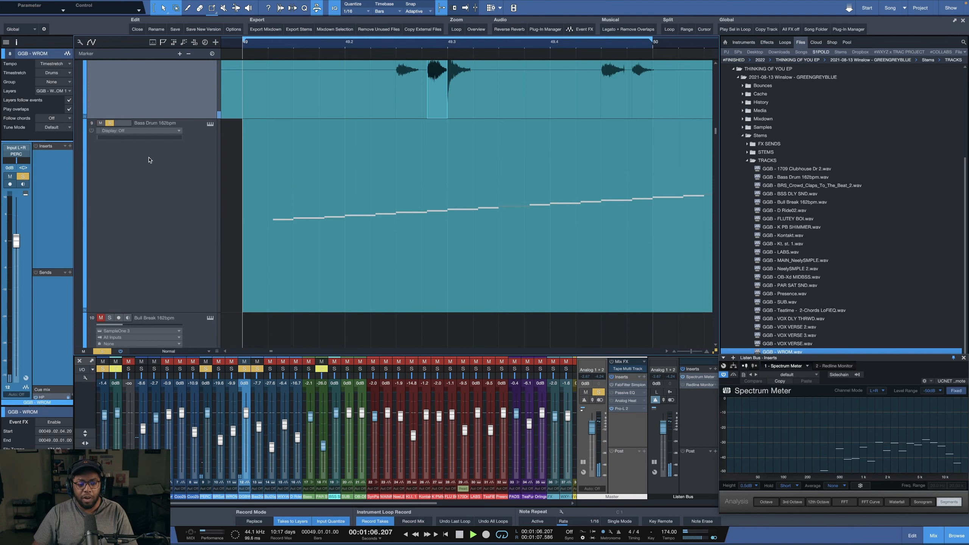
pyautogui.press('space')
pyautogui.scroll(1, 166, 161)
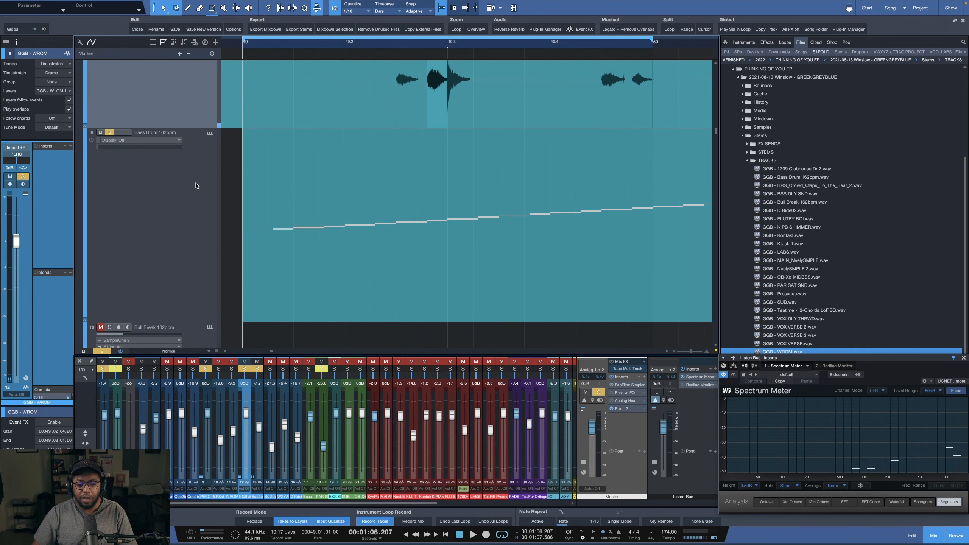
# Set the arrangement quantize to 1/16 with 60% swing and play the loop including the Bass Drum 162bpm part.
pyautogui.scroll(2, 278, 47)
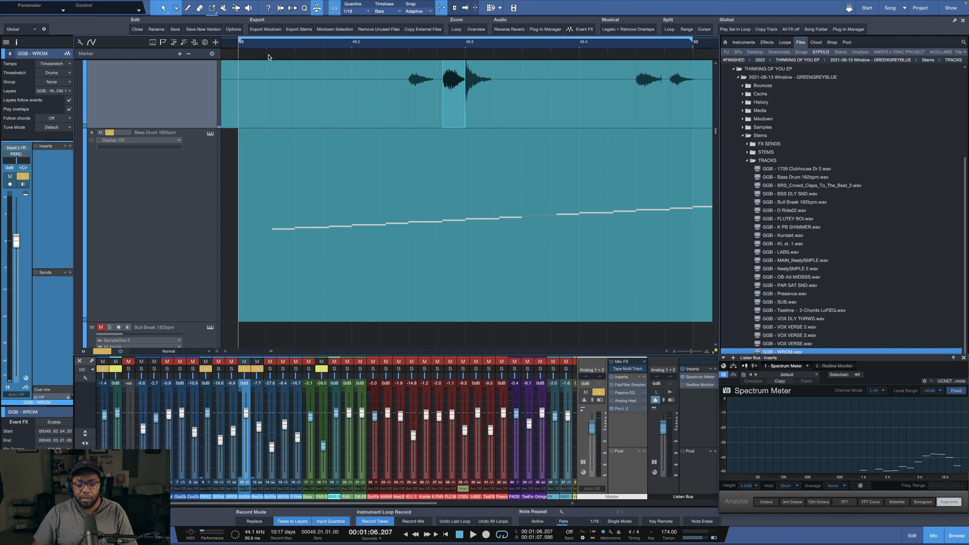
pyautogui.click(211, 134)
pyautogui.click(211, 134)
pyautogui.click(380, 13)
pyautogui.click(349, 15)
pyautogui.click(348, 15)
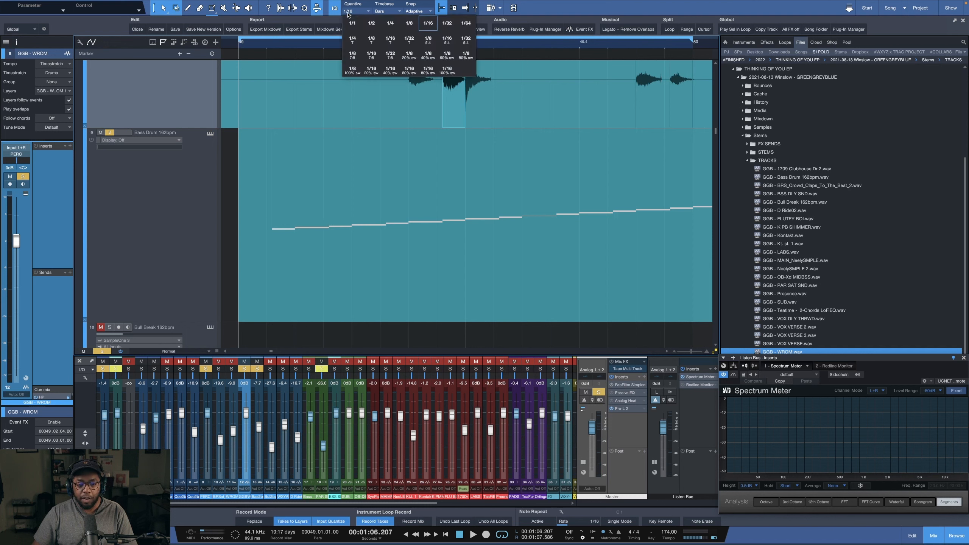
pyautogui.click(409, 71)
pyautogui.press('space')
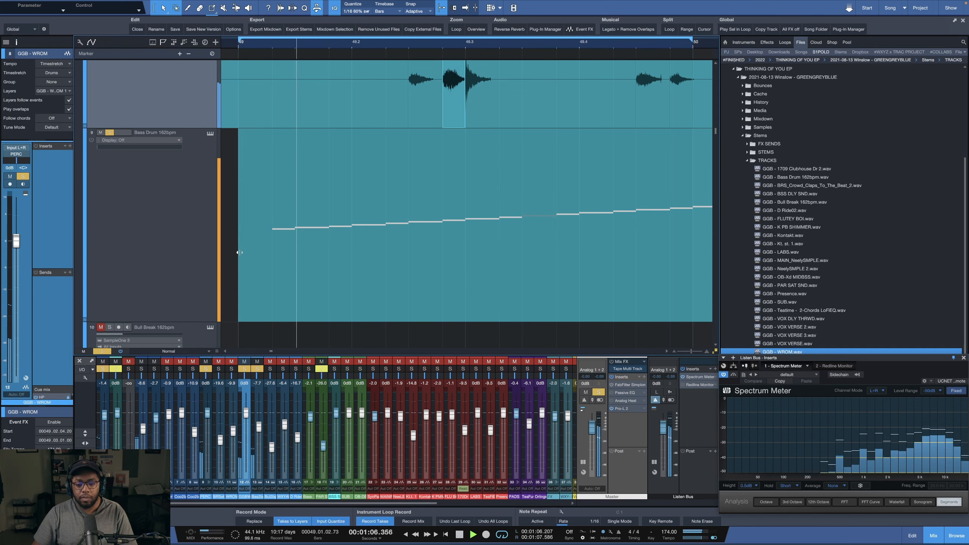
# Stop playback and open the Bass Drum 162bpm part at bar 49 in the note editor.
pyautogui.click(294, 275)
pyautogui.press('space')
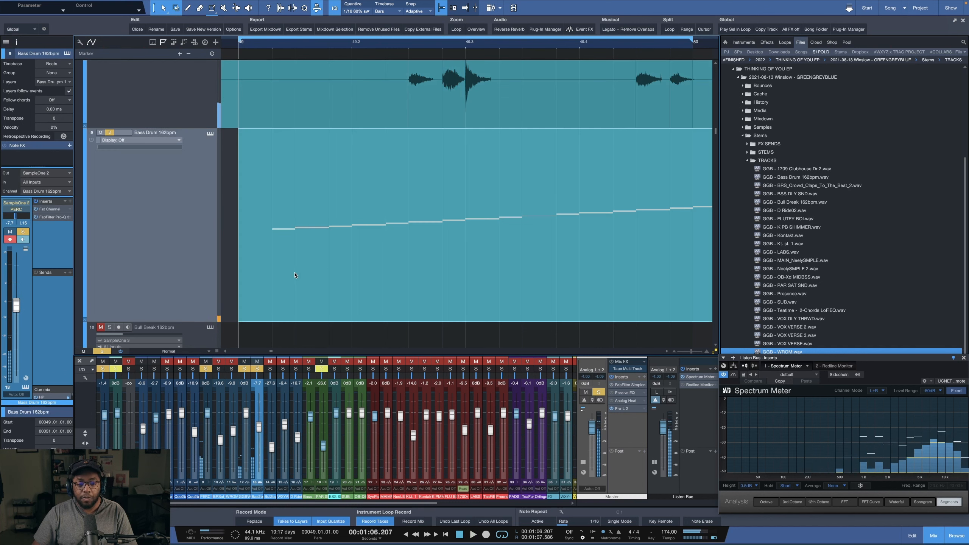
pyautogui.doubleClick(316, 289)
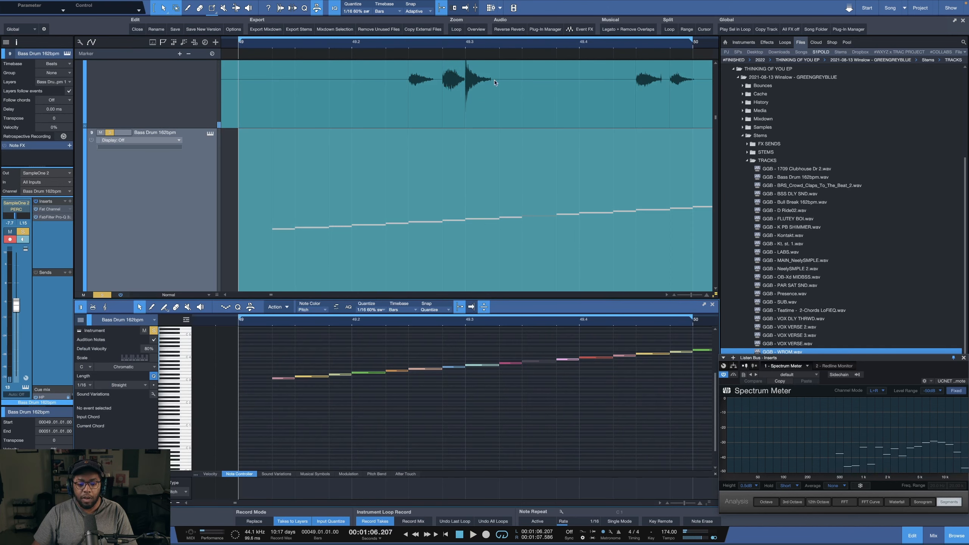
# Set the arrangement quantize to 1/16 and shift the GGB - WROM slices before beat 49.3 and bar 50 earlier onto the straight grid.
pyautogui.click(364, 12)
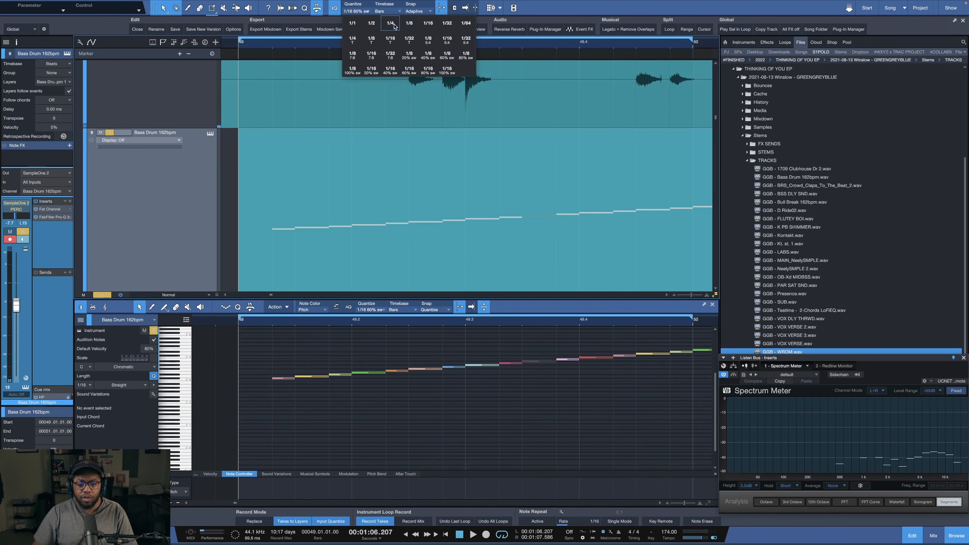
pyautogui.click(427, 28)
pyautogui.scroll(2, 453, 135)
pyautogui.click(452, 135)
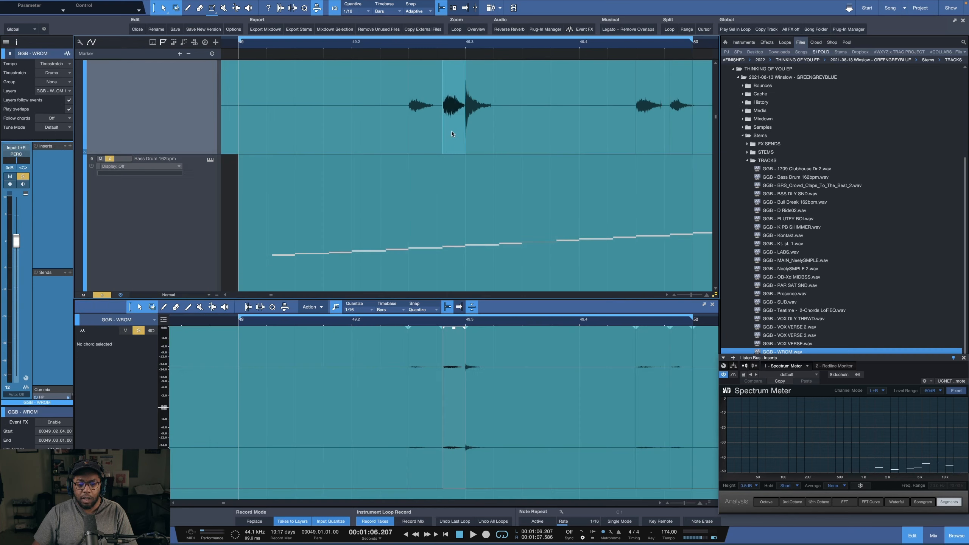
pyautogui.moveTo(448, 133); pyautogui.dragTo(449, 132)
pyautogui.moveTo(685, 133); pyautogui.dragTo(679, 134)
# Set the note editor's quantize to 1/16, quantize the Bass Drum 162bpm notes to it, and play the loop.
pyautogui.scroll(-2, 470, 231)
pyautogui.click(402, 226)
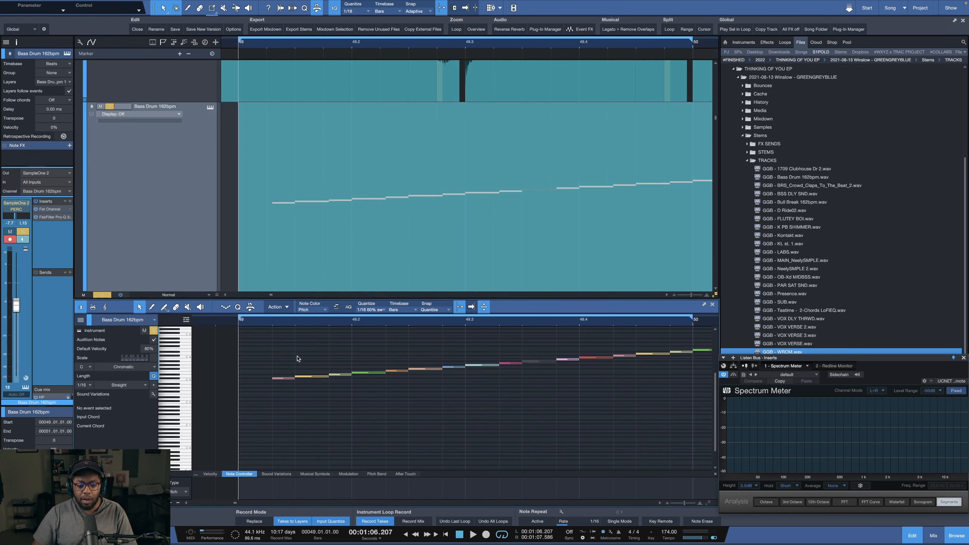
pyautogui.click(370, 310)
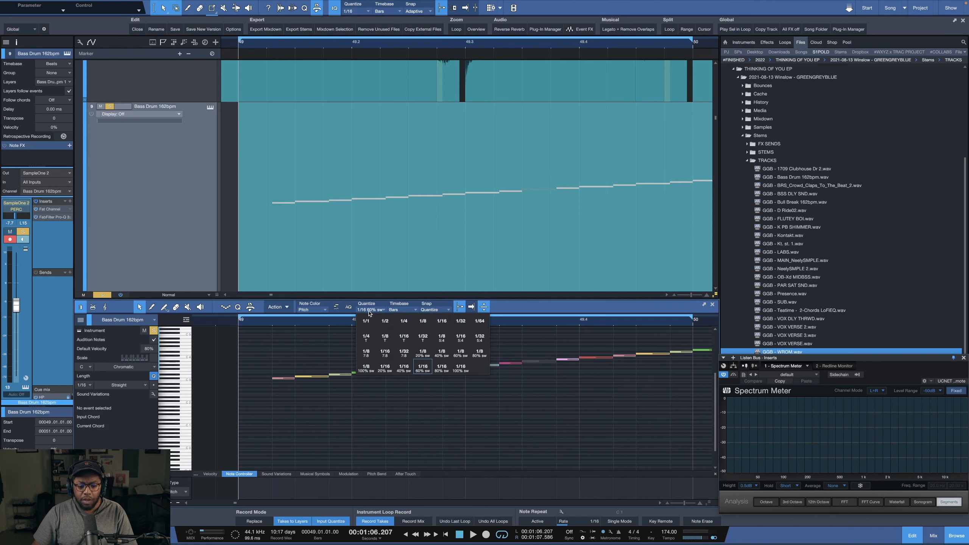
pyautogui.click(437, 324)
pyautogui.press('space')
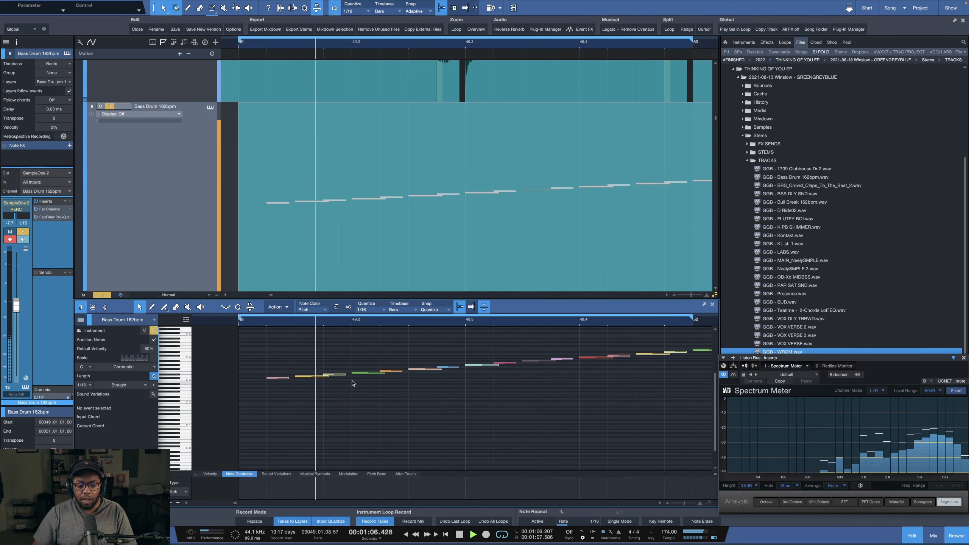
# Stop playback, shrink all tracks while keeping GGB - WROM and Bass Drum 162bpm enlarged, and play the loop at bar 49.
pyautogui.press('space')
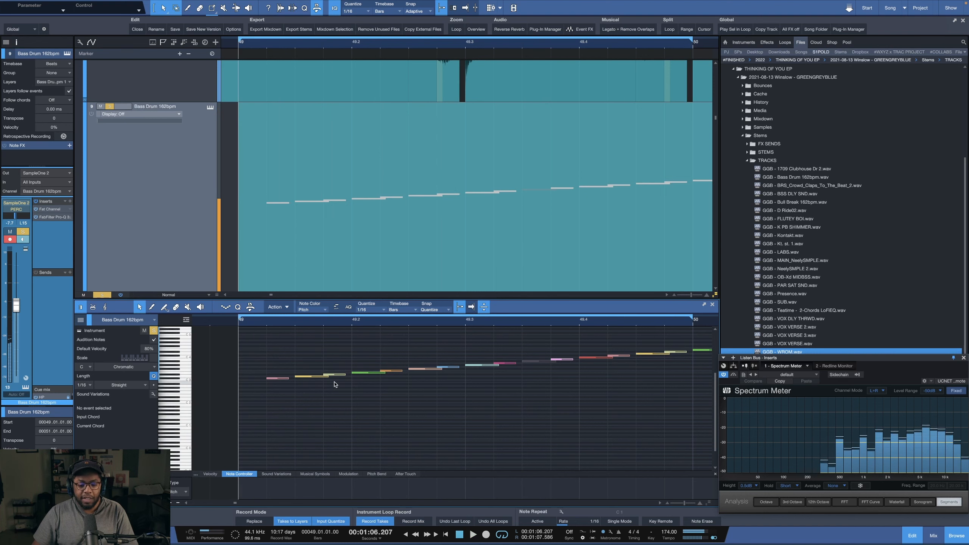
pyautogui.scroll(5, 245, 206)
pyautogui.scroll(-6, 244, 206)
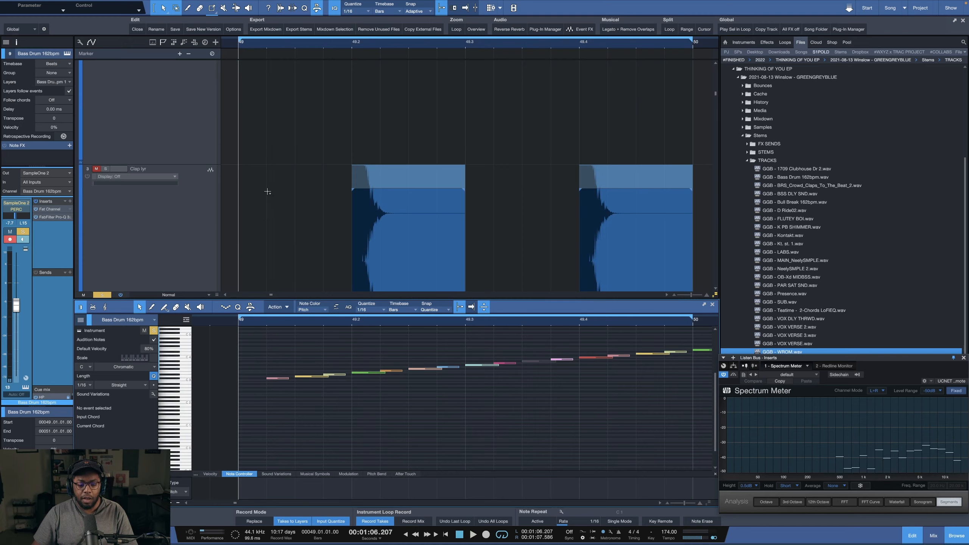
pyautogui.scroll(-8, 268, 192)
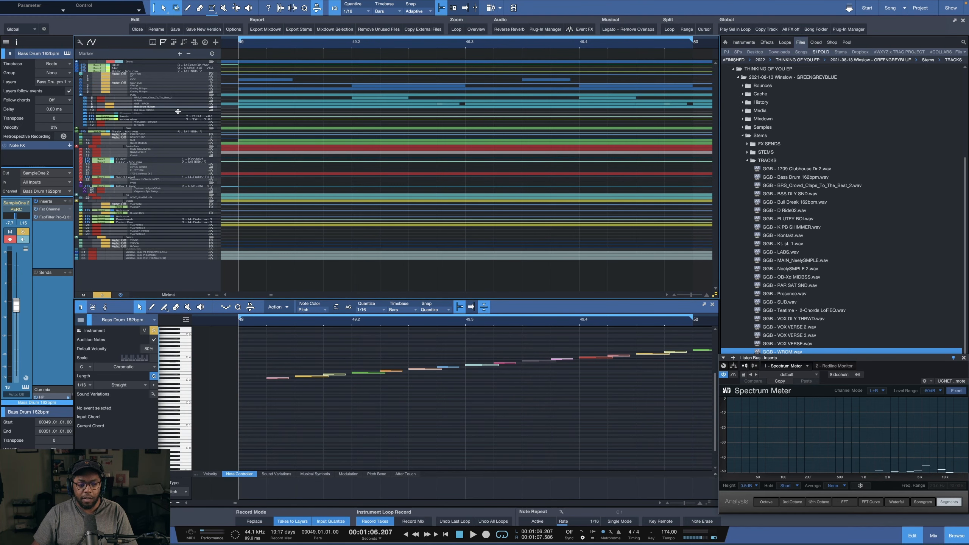
pyautogui.moveTo(179, 110); pyautogui.dragTo(166, 137)
pyautogui.moveTo(175, 104); pyautogui.dragTo(176, 144)
pyautogui.press('space')
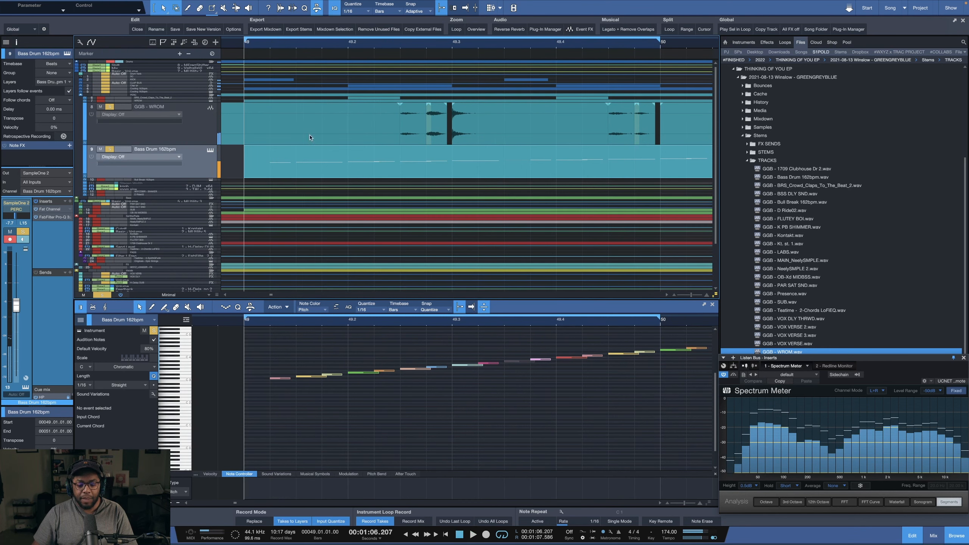
# Stop playback and set the note editor's quantize for the Bass Drum 162bpm notes to 1/16 with 60% swing.
pyautogui.press('space')
pyautogui.click(371, 309)
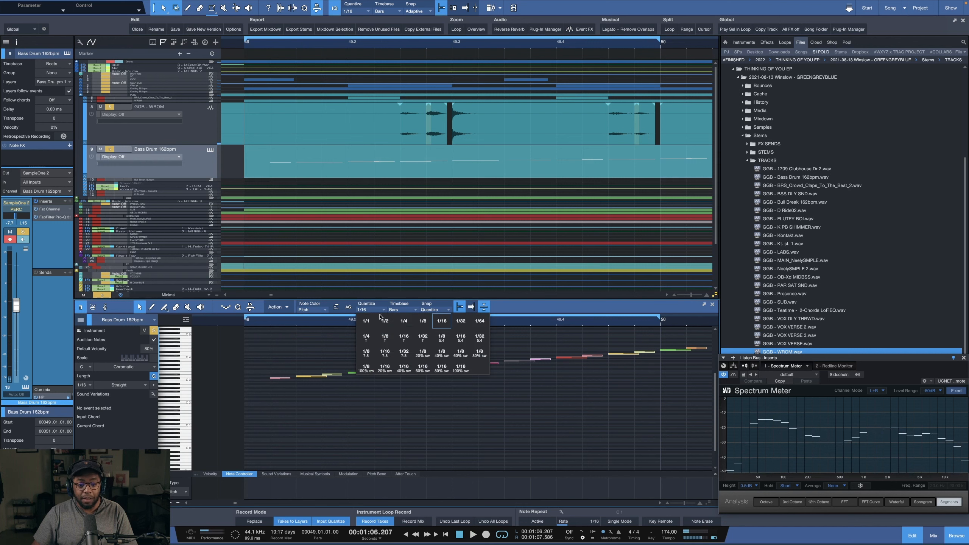
pyautogui.click(423, 368)
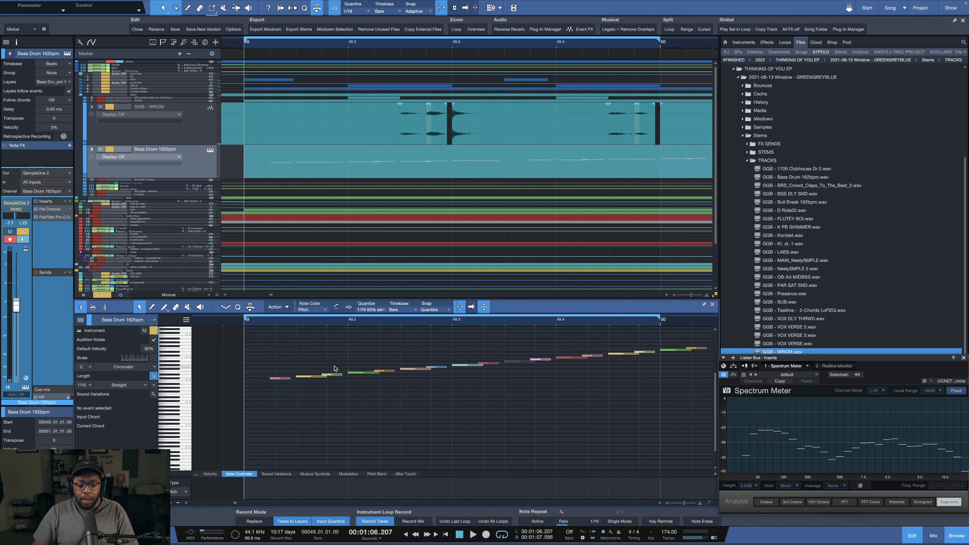
# Quantize the GGB - WROM slices before beat 49.3 and bar 50 to 1/16 with 60% swing, and audition the loop.
pyautogui.click(428, 134)
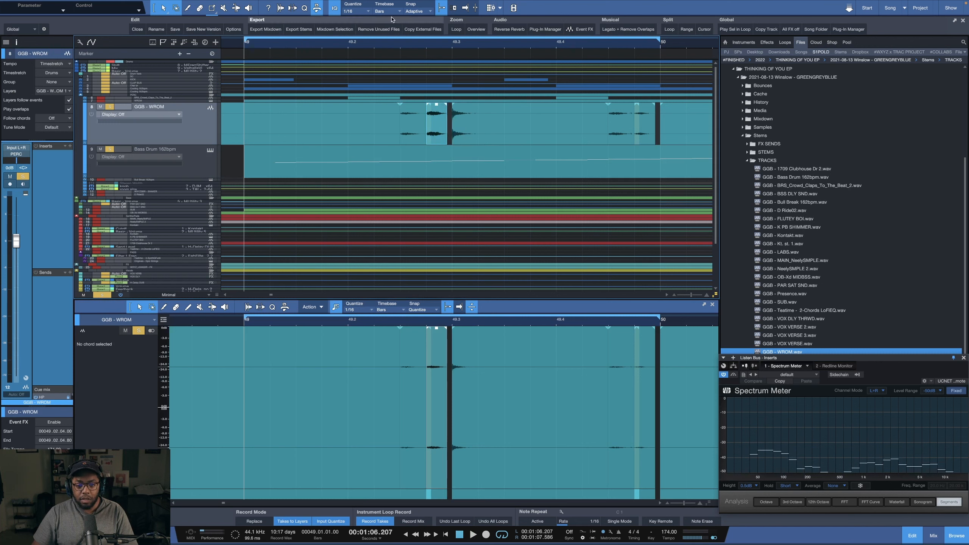
pyautogui.click(361, 12)
pyautogui.click(403, 67)
pyautogui.press('q')
pyautogui.click(647, 132)
pyautogui.press('q')
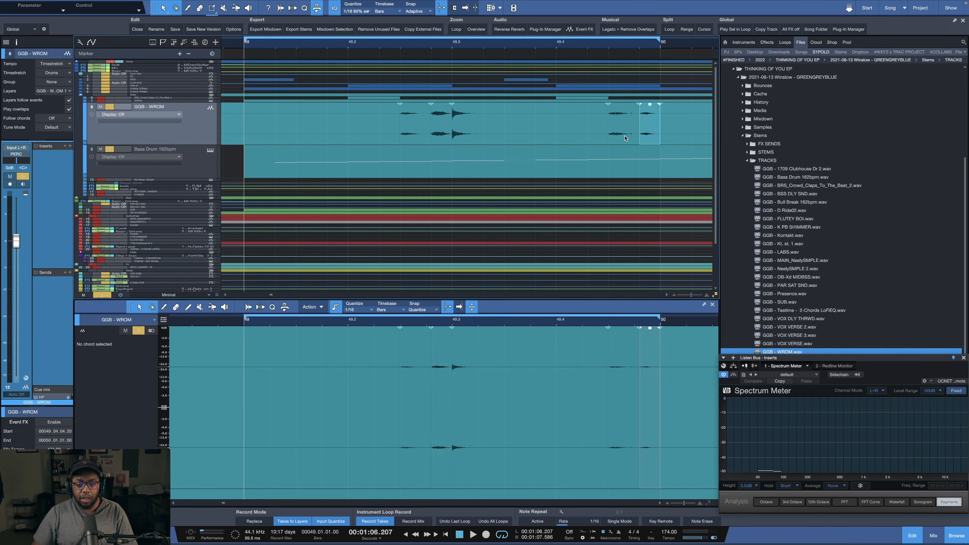
pyautogui.press('space')
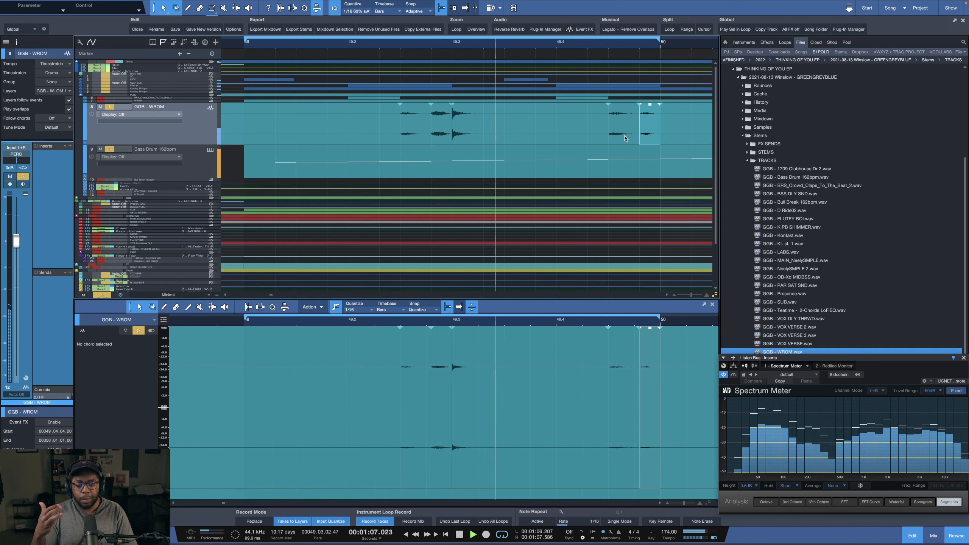
pyautogui.press('space')
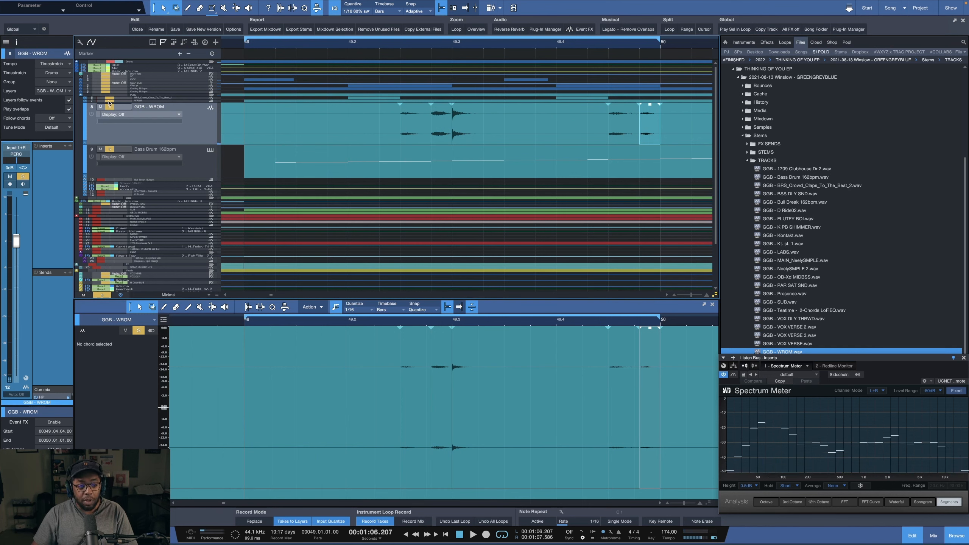
# Enlarge the Bull Break 162bpm track and move the loop range to its first bar, starting at bar 65.
pyautogui.moveTo(171, 181); pyautogui.dragTo(169, 209)
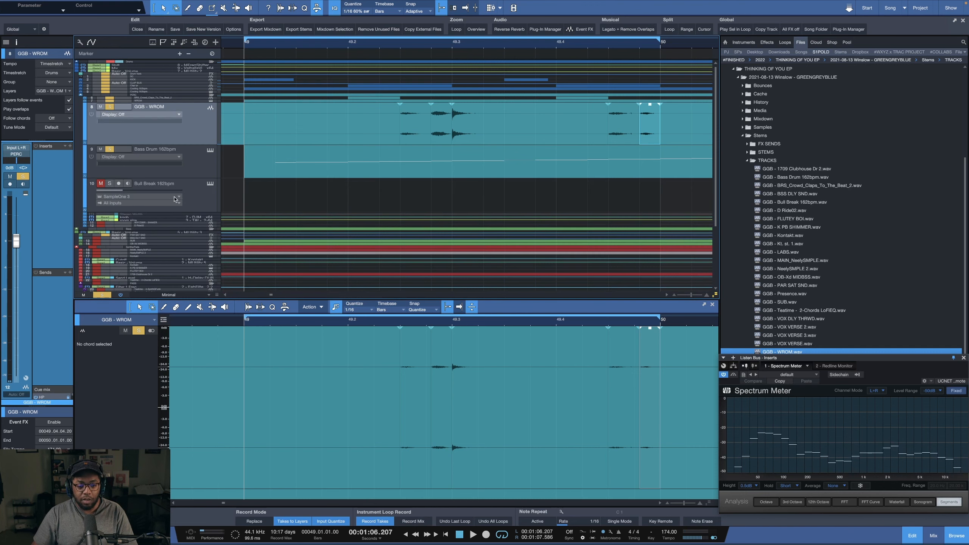
pyautogui.scroll(-5, 279, 47)
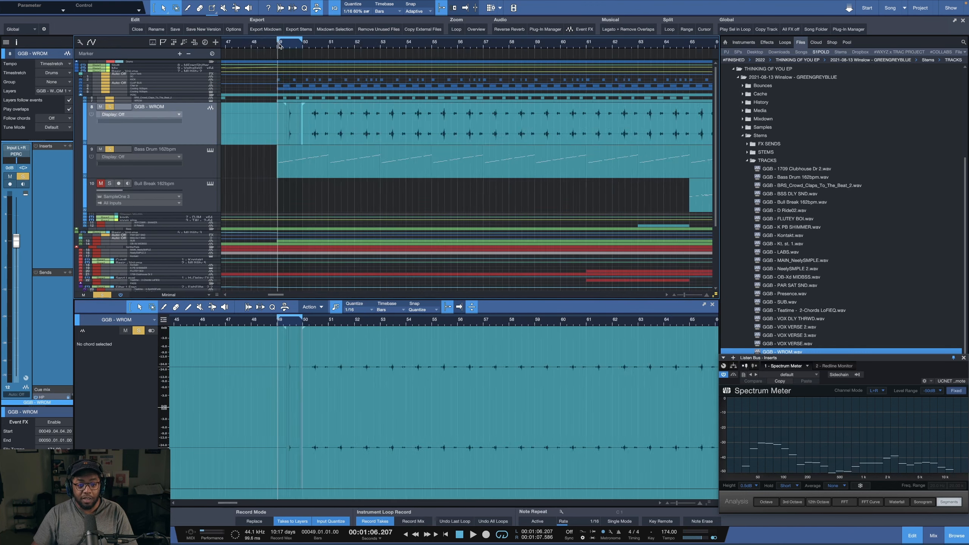
pyautogui.scroll(2, 601, 43)
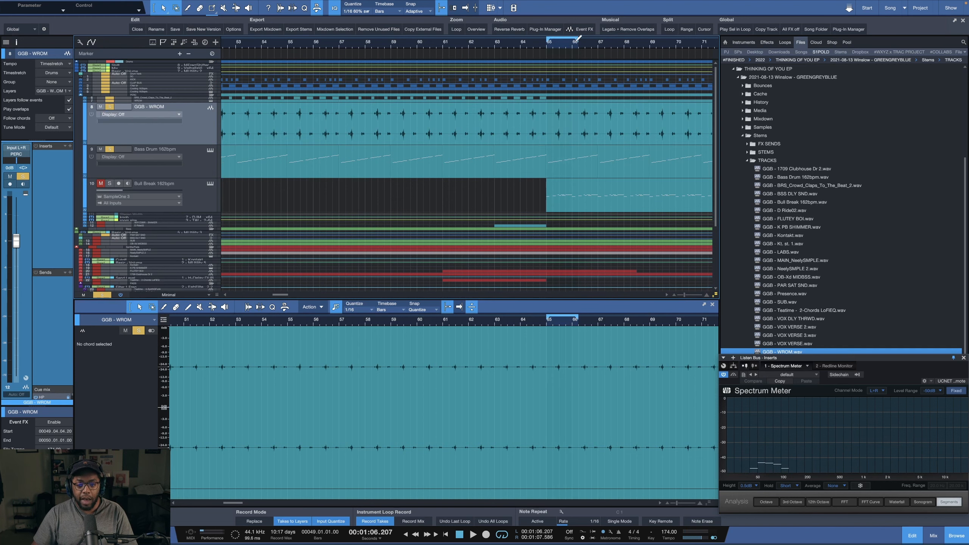
# Solo the Bull Break 162bpm track along with the other drum parts and audition the loop at bar 65.
pyautogui.press('space')
pyautogui.scroll(6, 578, 46)
pyautogui.scroll(-4, 577, 45)
pyautogui.press('space')
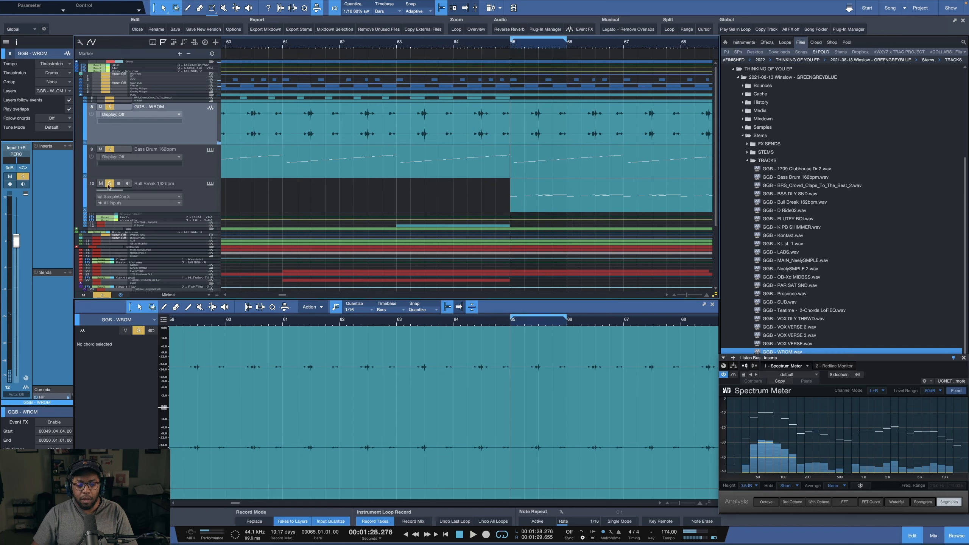
pyautogui.press('space')
pyautogui.click(109, 186)
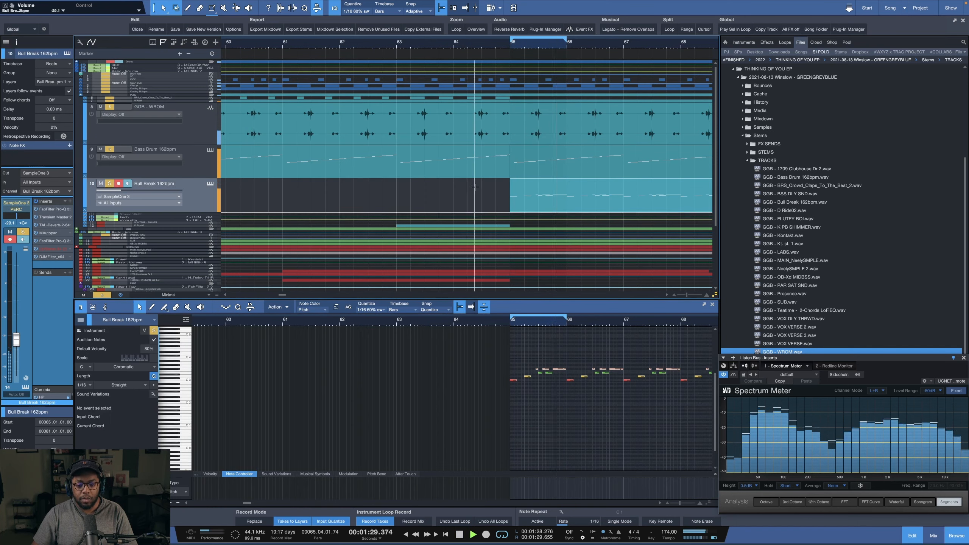
pyautogui.press('space')
# Examine the placement of the Bull Break 162bpm notes in bar 65 in the note editor while playing the loop.
pyautogui.moveTo(490, 343); pyautogui.dragTo(569, 403)
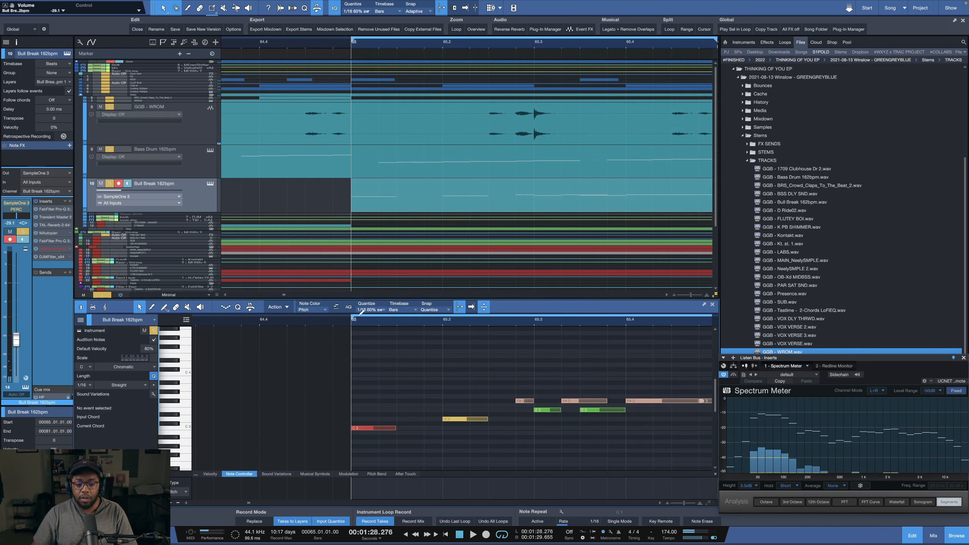
pyautogui.press('space')
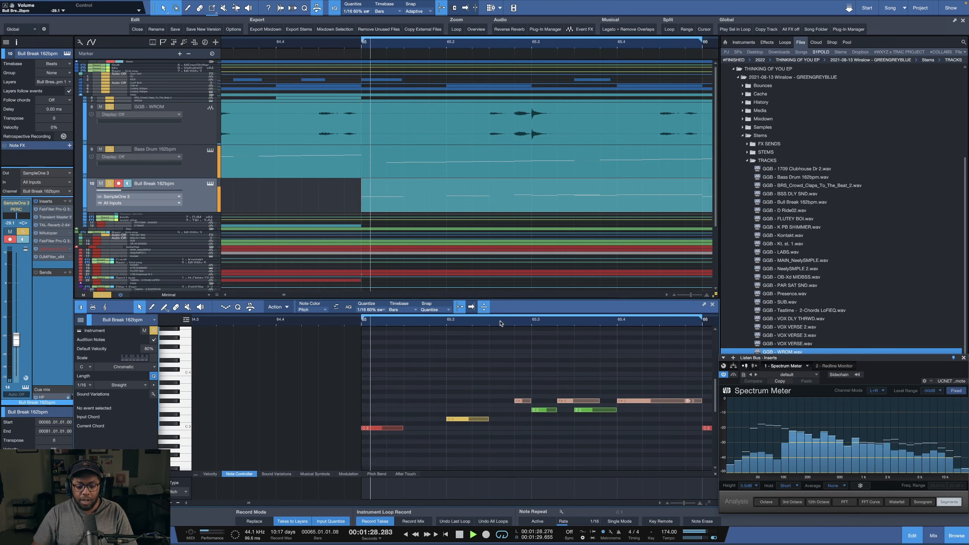
pyautogui.scroll(-6, 498, 324)
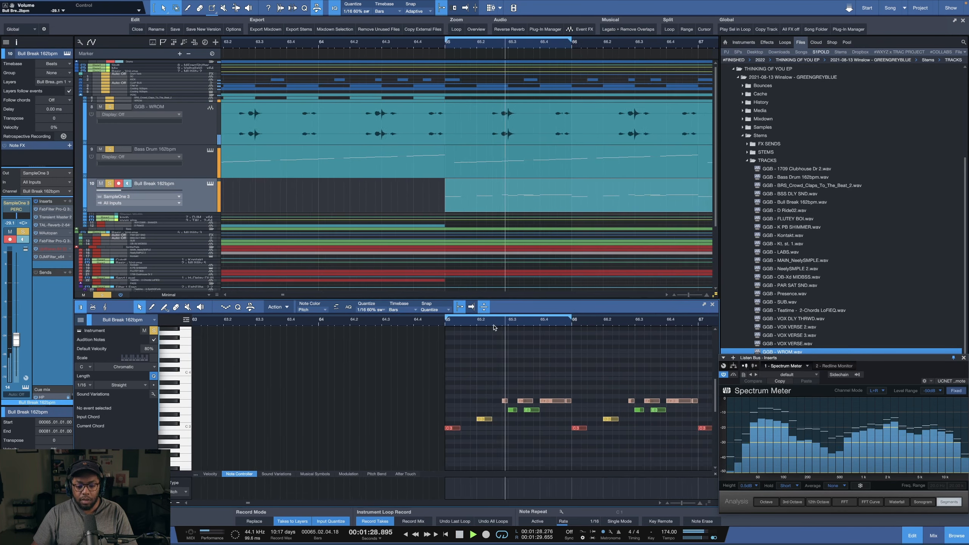
# Display the whole drum arrangement, solo the drum tracks, and play them from bar 65.
pyautogui.scroll(-8, 493, 328)
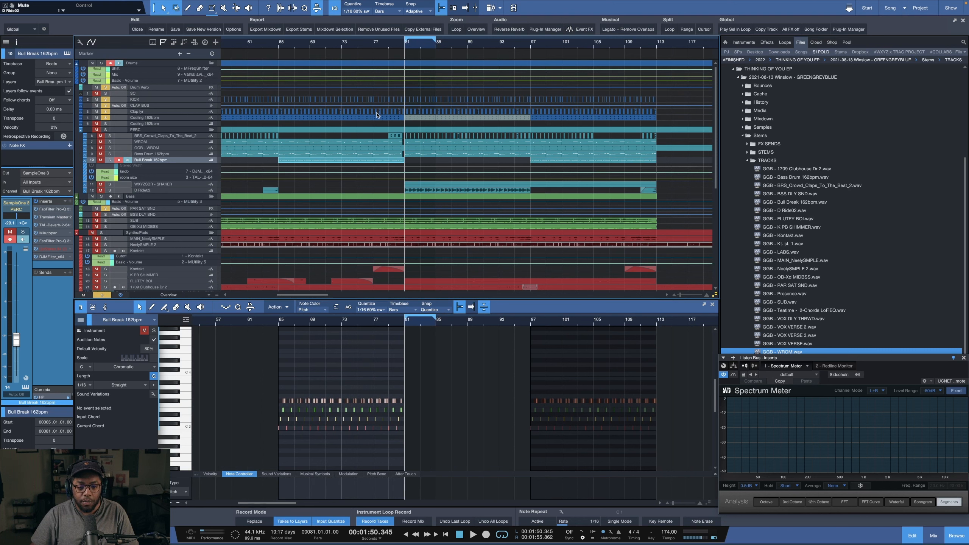
pyautogui.click(280, 43)
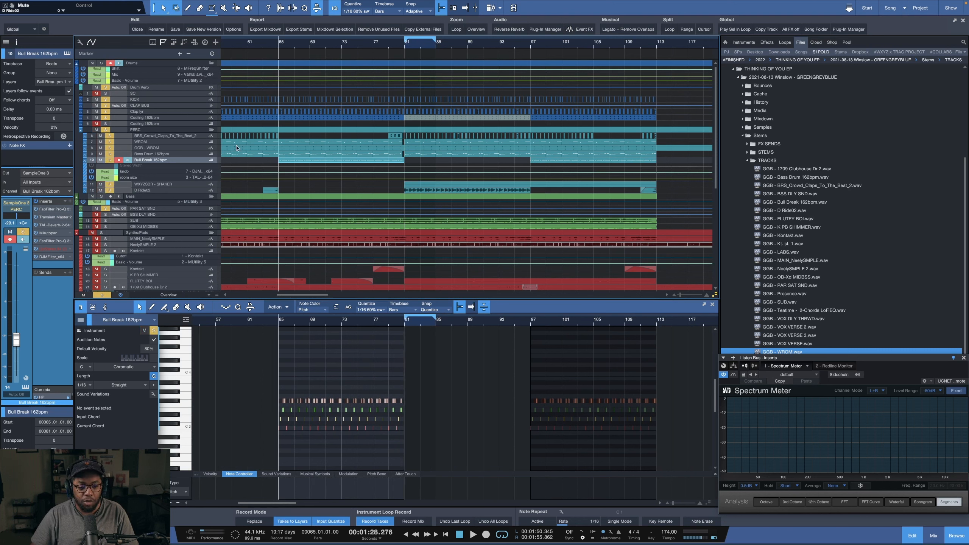
pyautogui.press('space')
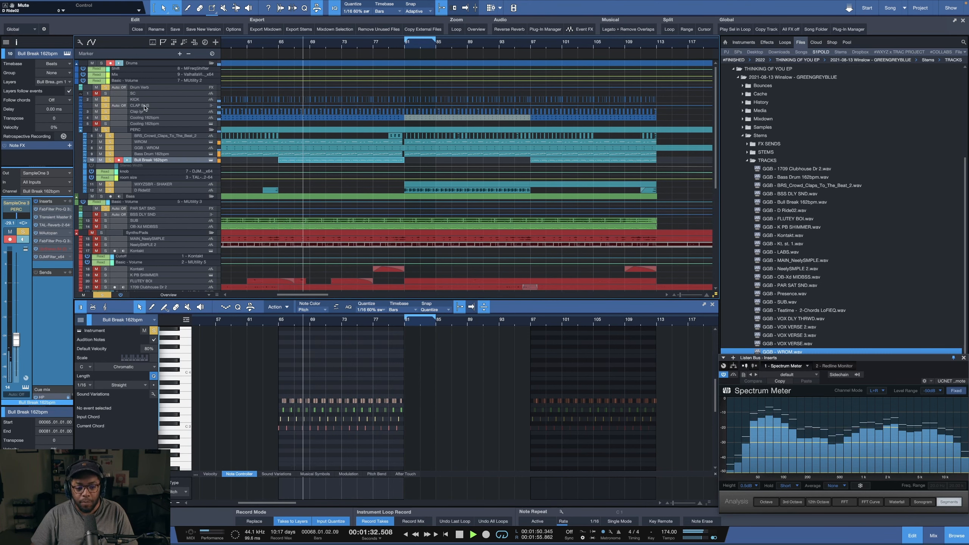
pyautogui.press('space')
# Enlarge the percussion tracks for a closer view and place the playhead at bar 81.
pyautogui.moveTo(242, 134); pyautogui.dragTo(413, 179)
pyautogui.scroll(10, 339, 43)
pyautogui.scroll(-5, 339, 46)
pyautogui.scroll(-3, 338, 46)
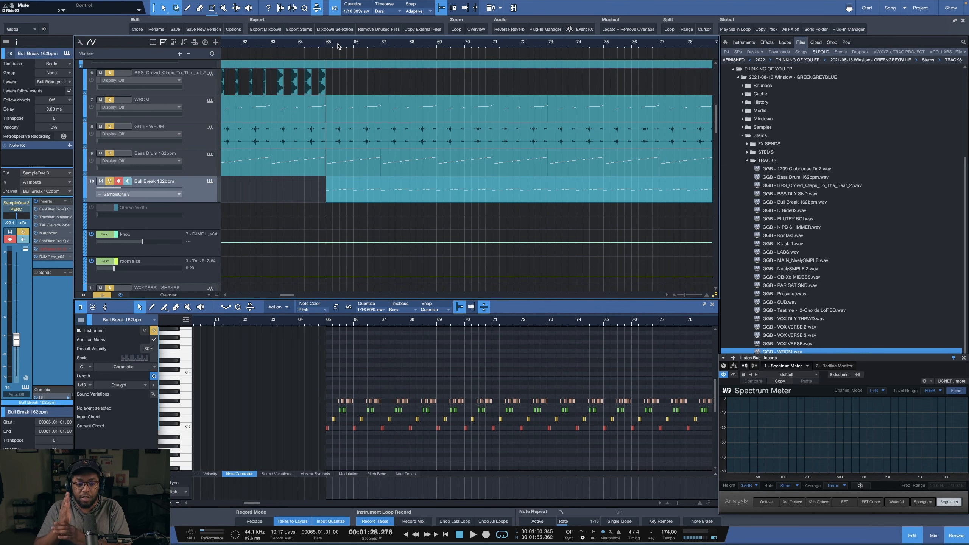
pyautogui.scroll(-5, 338, 46)
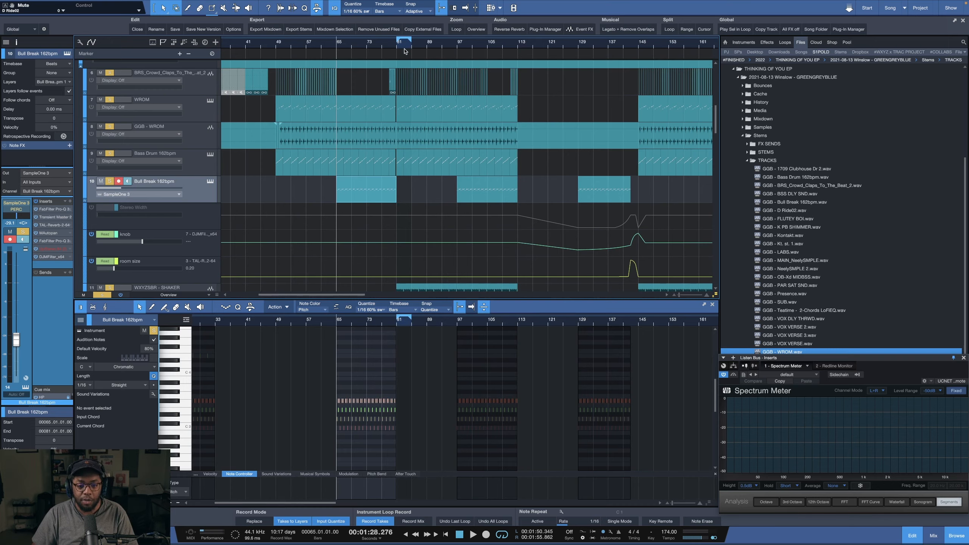
pyautogui.scroll(3, 405, 48)
pyautogui.click(391, 48)
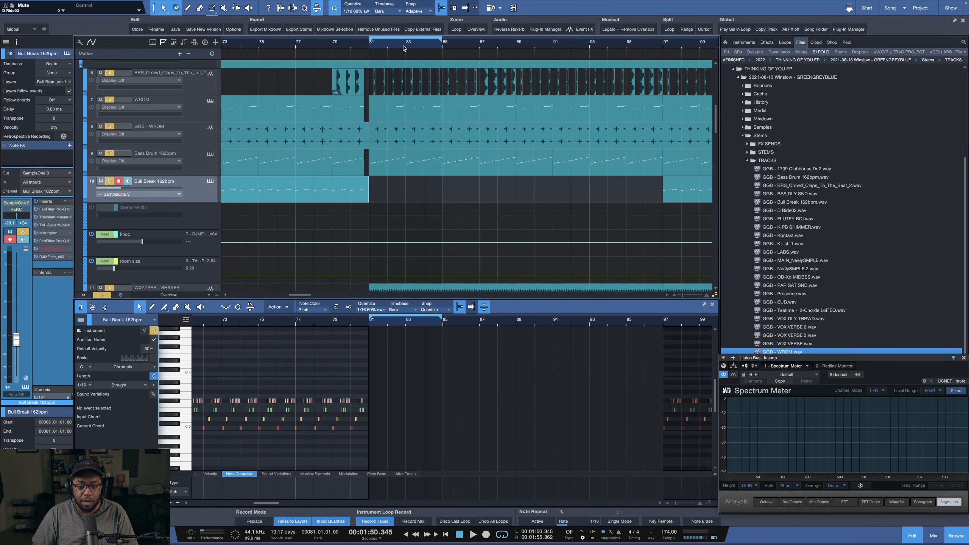
# Play the percussion from bar 81 and mute the D Ride02 track.
pyautogui.scroll(5, 391, 49)
pyautogui.scroll(-2, 402, 143)
pyautogui.scroll(-2, 402, 144)
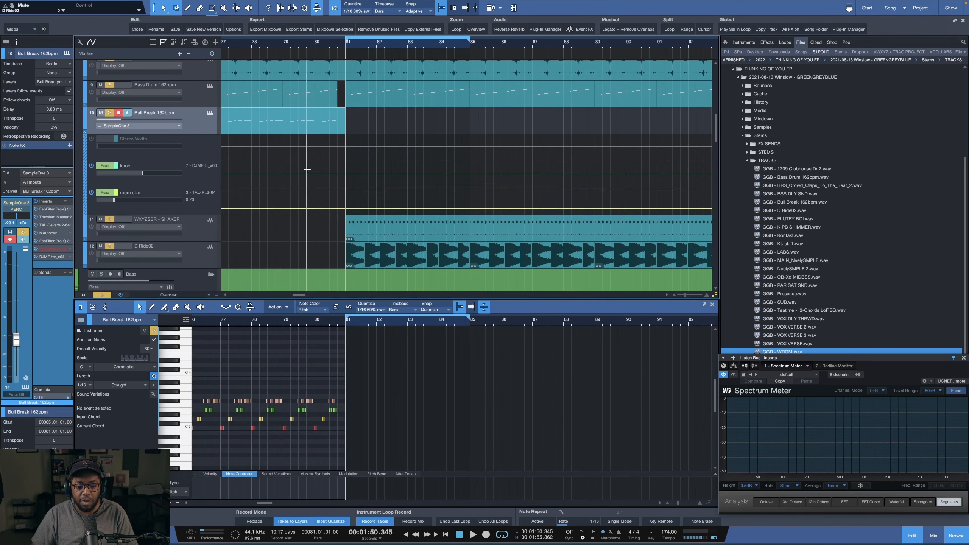
pyautogui.press('space')
pyautogui.click(101, 245)
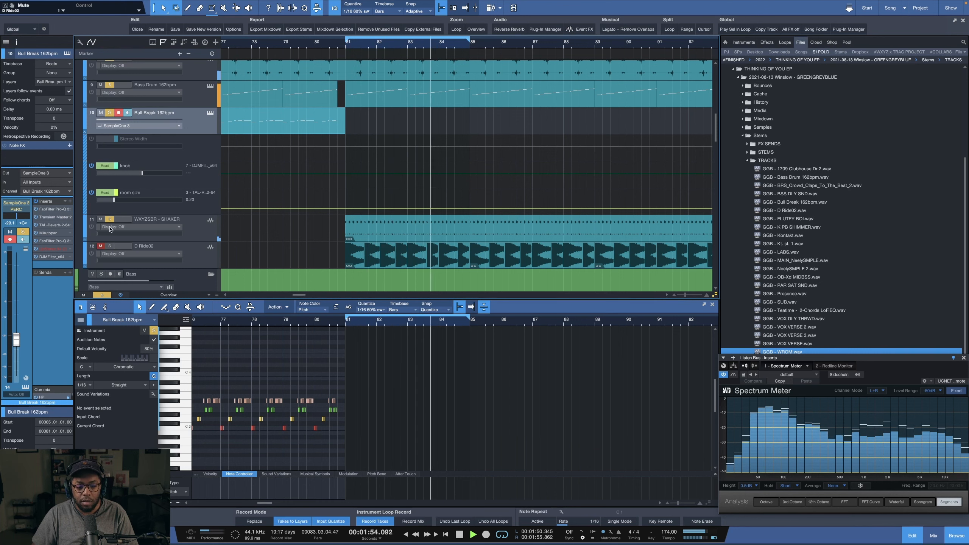
# Solo only the WXYZSBR - SHAKER track and examine the timing of its waveform in bar 81 while it plays.
pyautogui.keyDown('alt'); pyautogui.click(109, 219); pyautogui.keyUp('alt')
pyautogui.moveTo(326, 237); pyautogui.dragTo(471, 229)
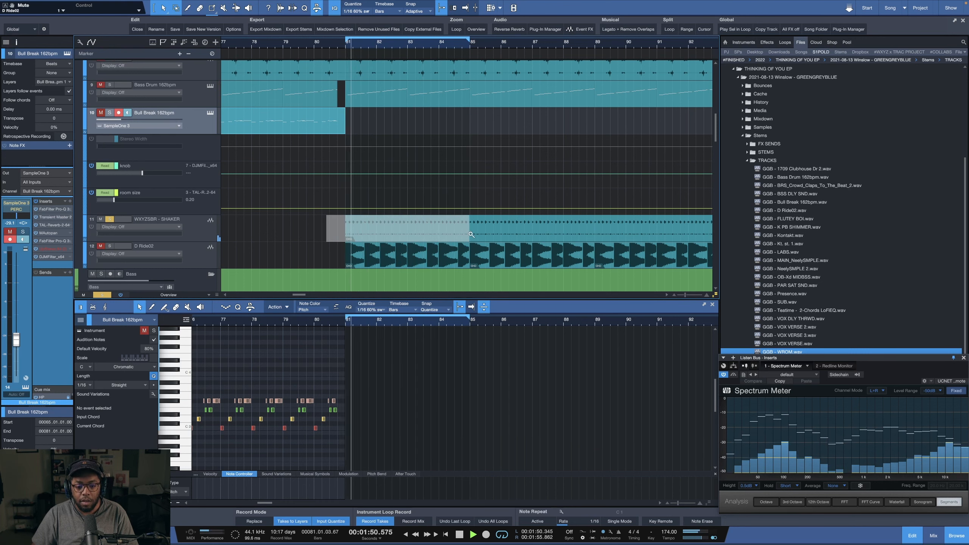
pyautogui.press('z')
pyautogui.scroll(10, 325, 45)
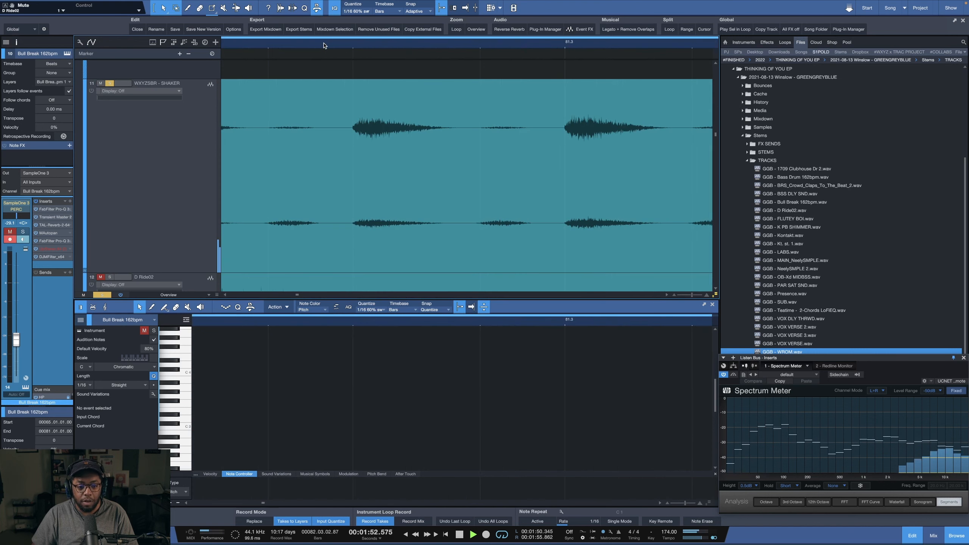
pyautogui.scroll(-5, 324, 45)
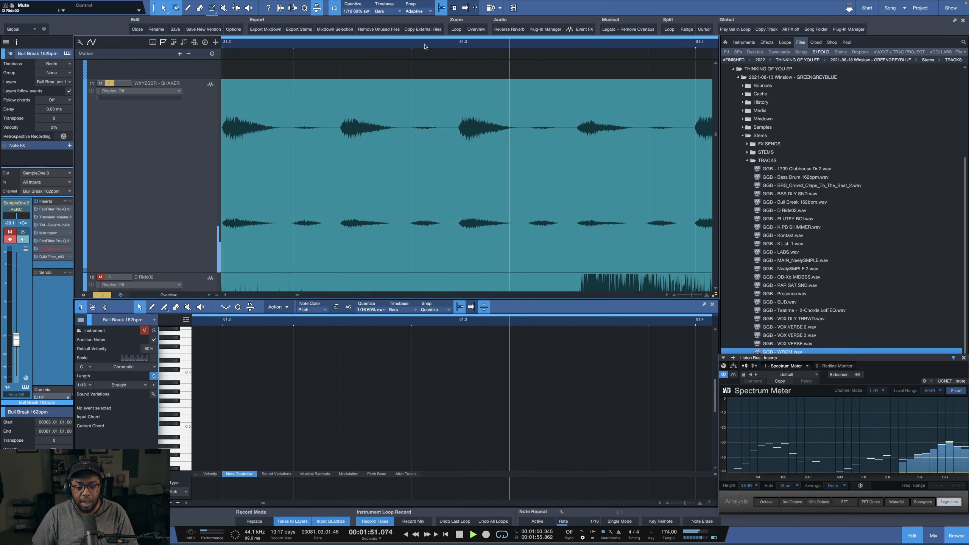
pyautogui.press('space')
pyautogui.scroll(-10, 414, 45)
pyautogui.scroll(3, 430, 46)
pyautogui.scroll(4, 430, 46)
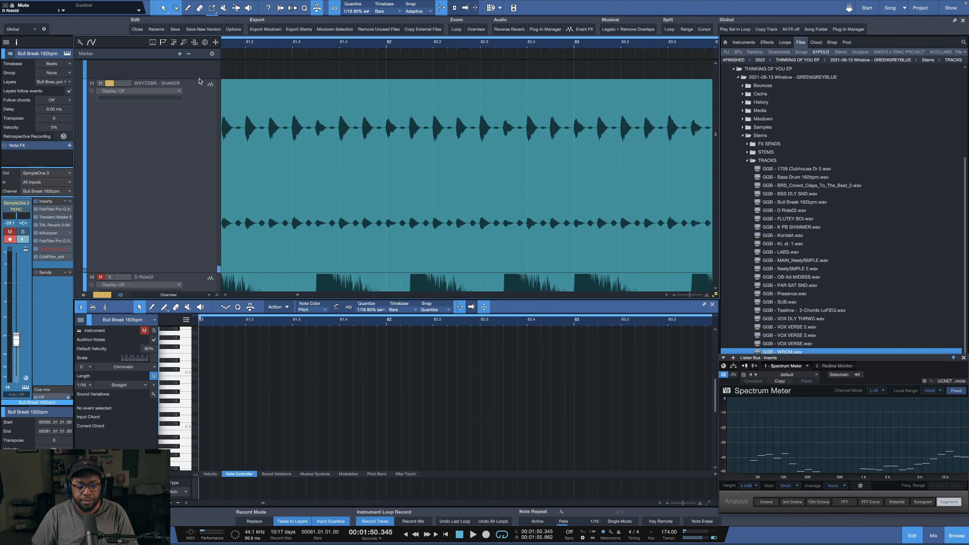
# Return to the full track overview, play the Drums folder soloed from bar 81, and solo only the KICK track.
pyautogui.scroll(-10, 389, 135)
pyautogui.scroll(5, 388, 135)
pyautogui.scroll(-3, 388, 135)
pyautogui.scroll(3, 210, 145)
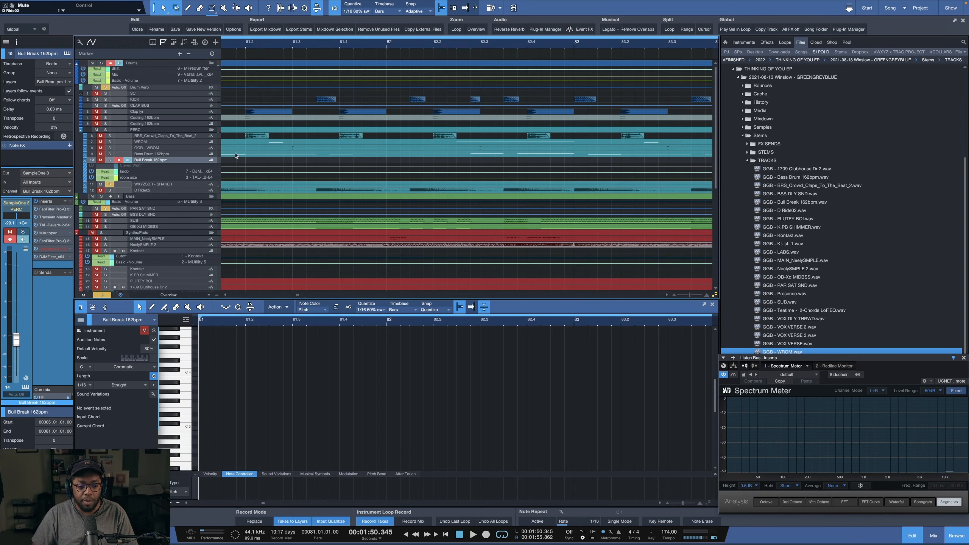
pyautogui.click(101, 63)
pyautogui.moveTo(342, 45); pyautogui.dragTo(343, 26)
pyautogui.keyDown('alt'); pyautogui.click(108, 101); pyautogui.keyUp('alt')
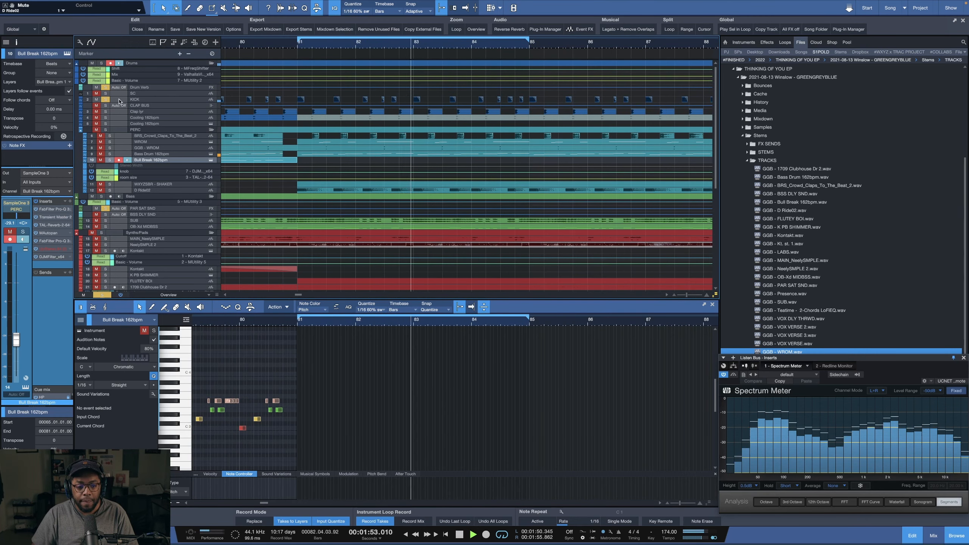
# Enlarge the KICK track, stop playback, and examine where its hits fall around bar 84.
pyautogui.moveTo(179, 102); pyautogui.dragTo(180, 120)
pyautogui.press('space')
pyautogui.moveTo(512, 43)
pyautogui.mouseDown()
pyautogui.moveTo(511, 61)
pyautogui.moveTo(497, 43)
pyautogui.mouseUp()
pyautogui.scroll(1, 495, 42)
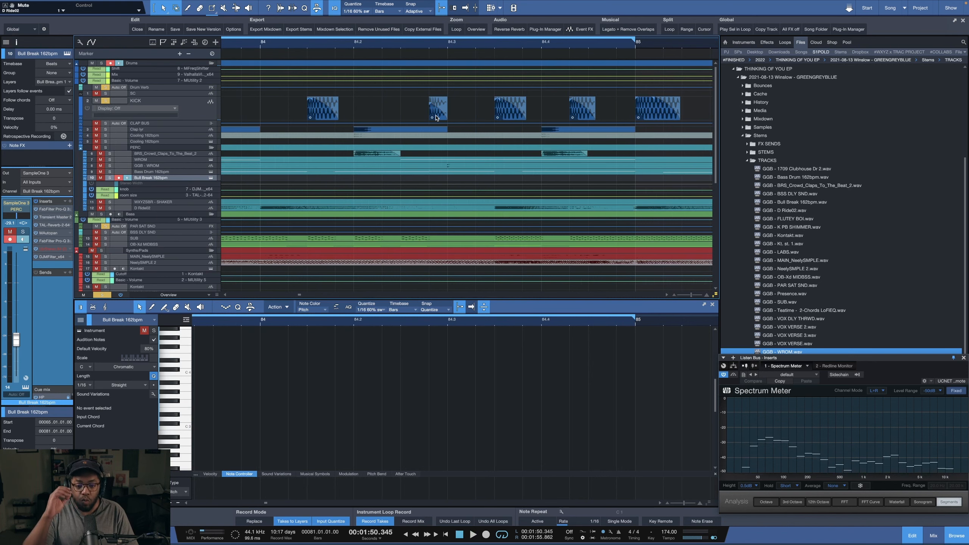
pyautogui.scroll(-5, 472, 45)
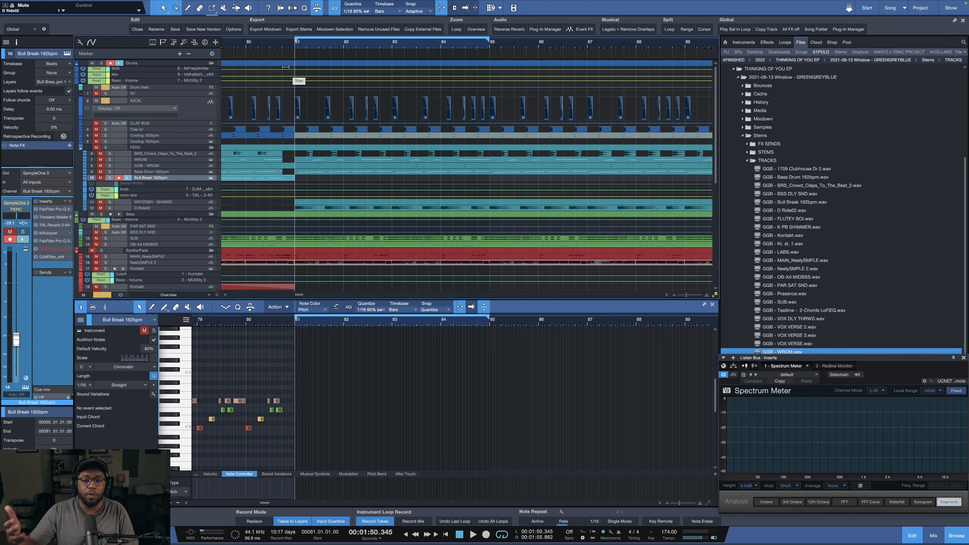
pyautogui.scroll(-6, 313, 44)
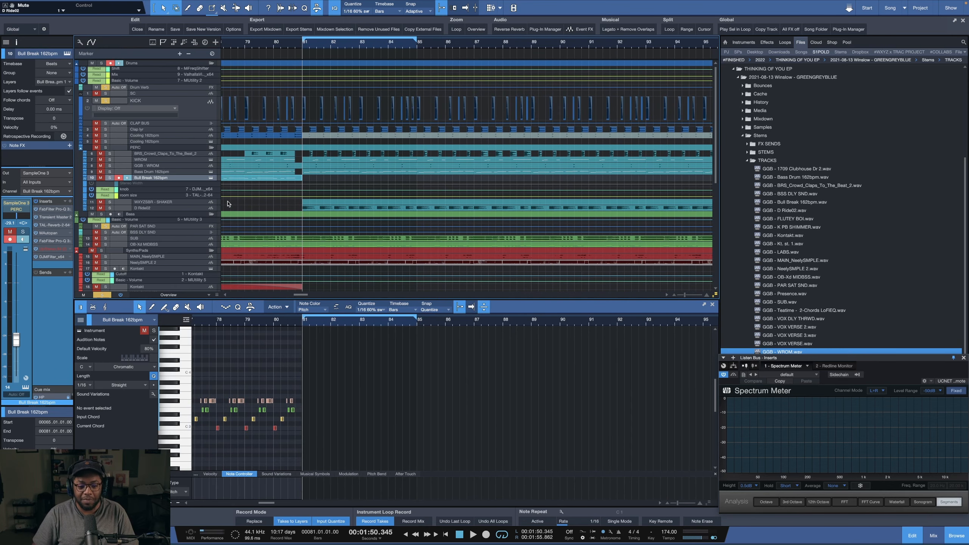
# Solo the whole Drums folder and listen to the drums from bar 81.
pyautogui.click(101, 63)
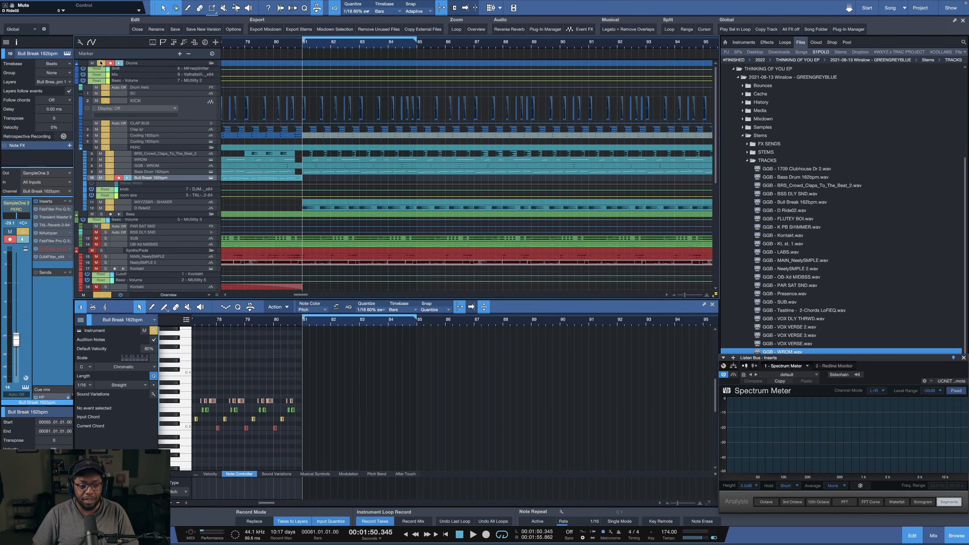
pyautogui.moveTo(172, 182); pyautogui.dragTo(172, 185)
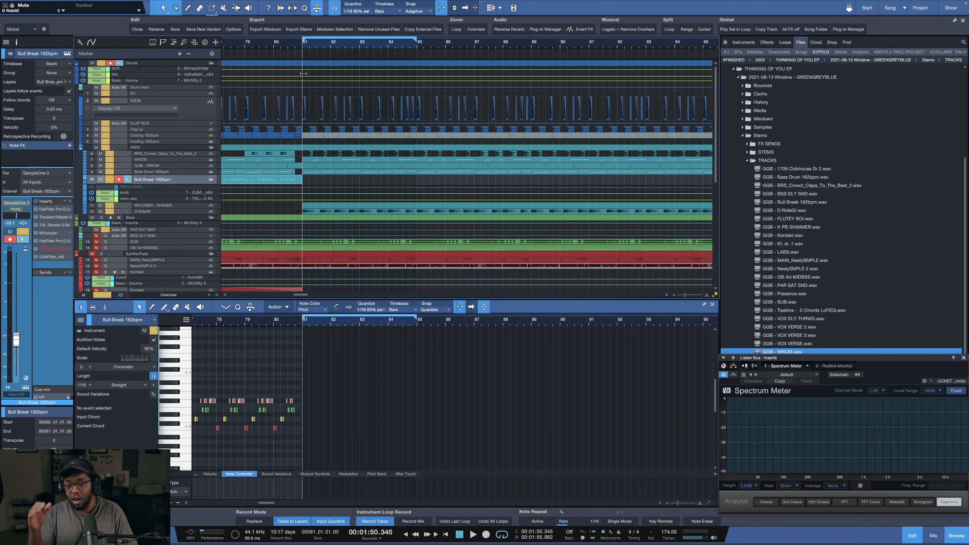
pyautogui.scroll(-2, 326, 43)
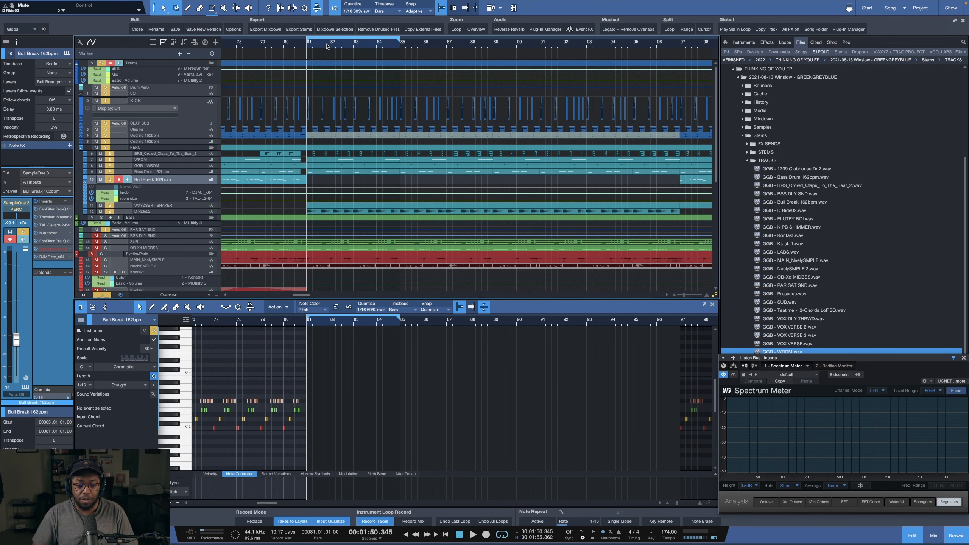
pyautogui.scroll(-3, 327, 46)
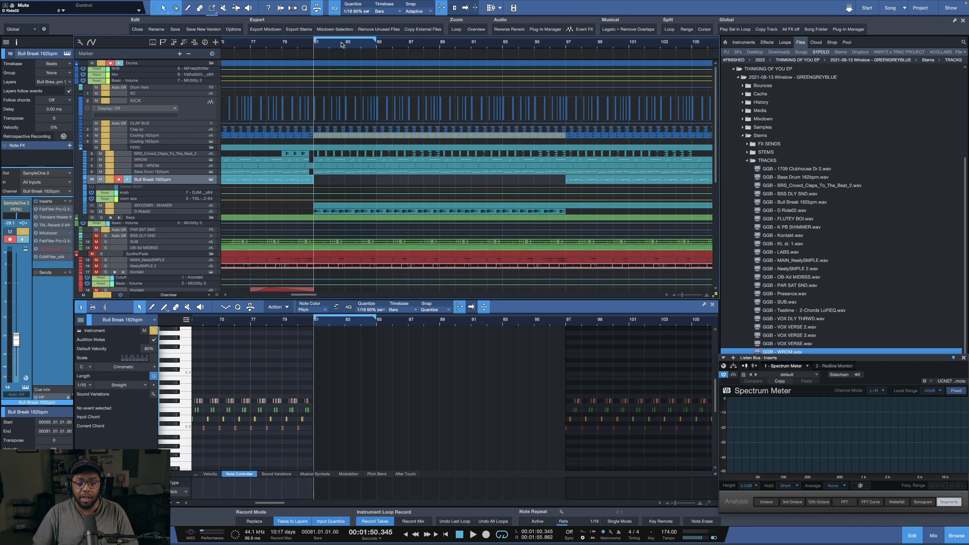
pyautogui.scroll(4, 344, 45)
pyautogui.press('space')
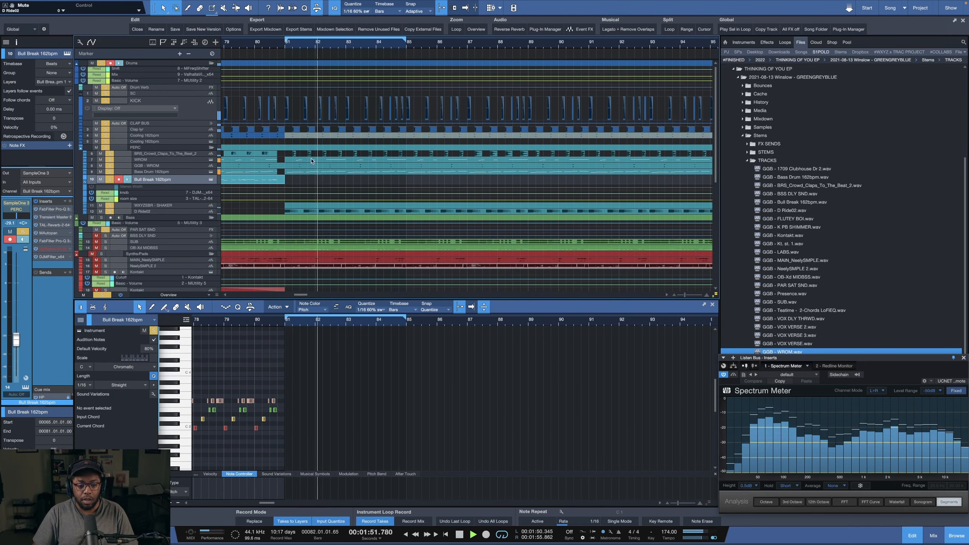
pyautogui.press('space')
# Enlarge the SUB track around bar 81 and transform it from audio into an instrument track.
pyautogui.moveTo(193, 245); pyautogui.dragTo(193, 268)
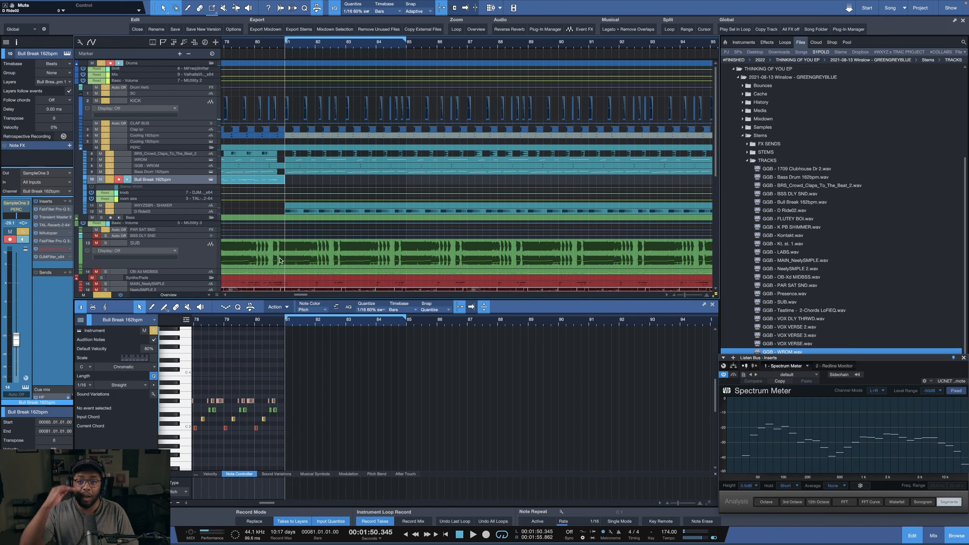
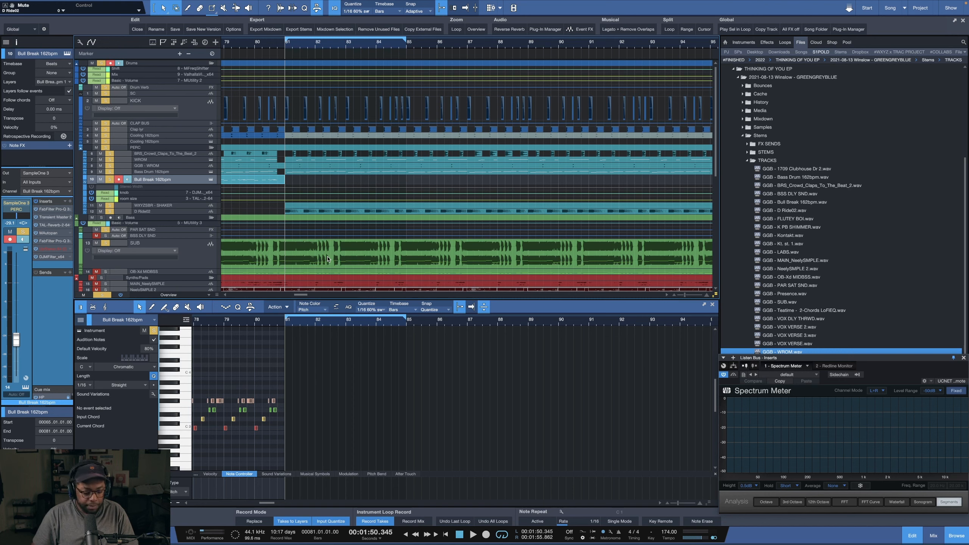
pyautogui.moveTo(261, 257); pyautogui.dragTo(429, 257)
pyautogui.press('z')
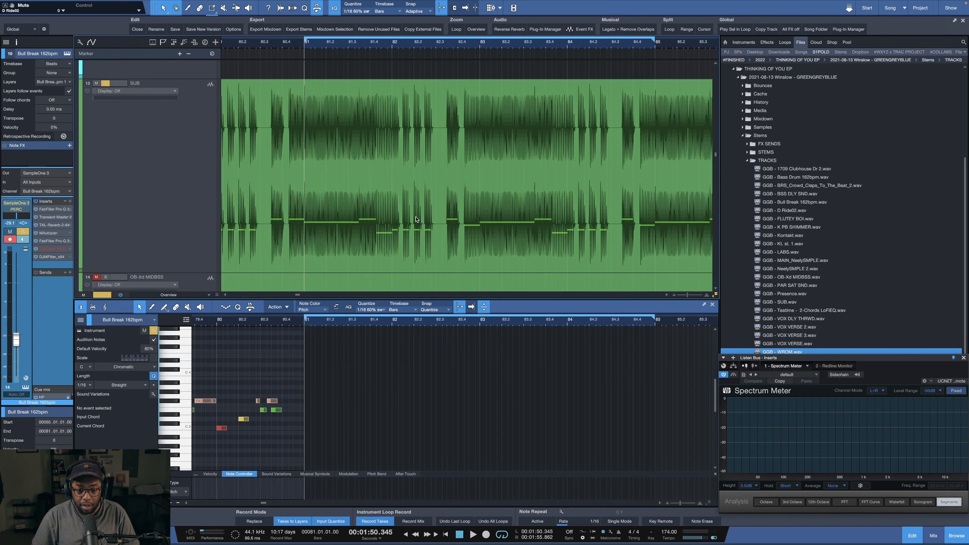
pyautogui.scroll(10, 372, 44)
pyautogui.scroll(-7, 373, 45)
pyautogui.rightClick(185, 177)
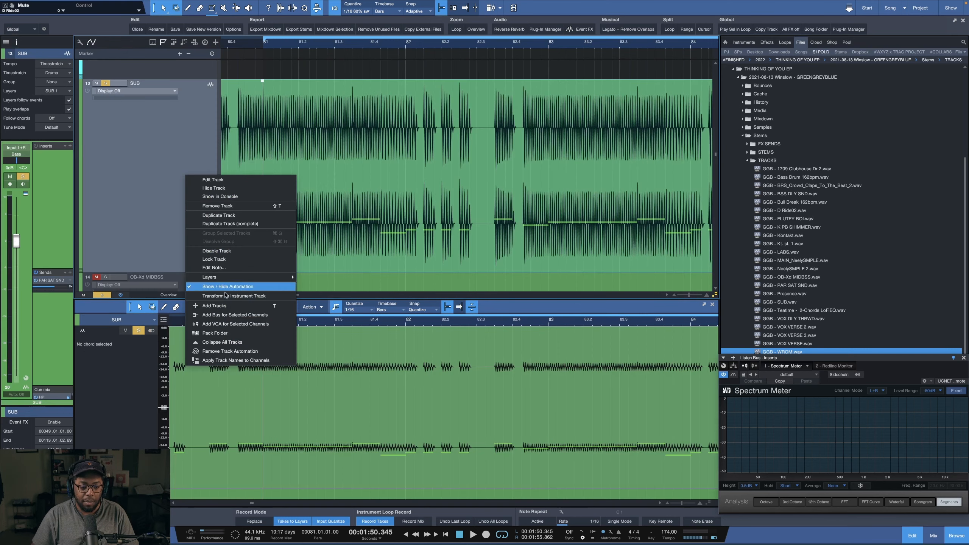
pyautogui.click(227, 299)
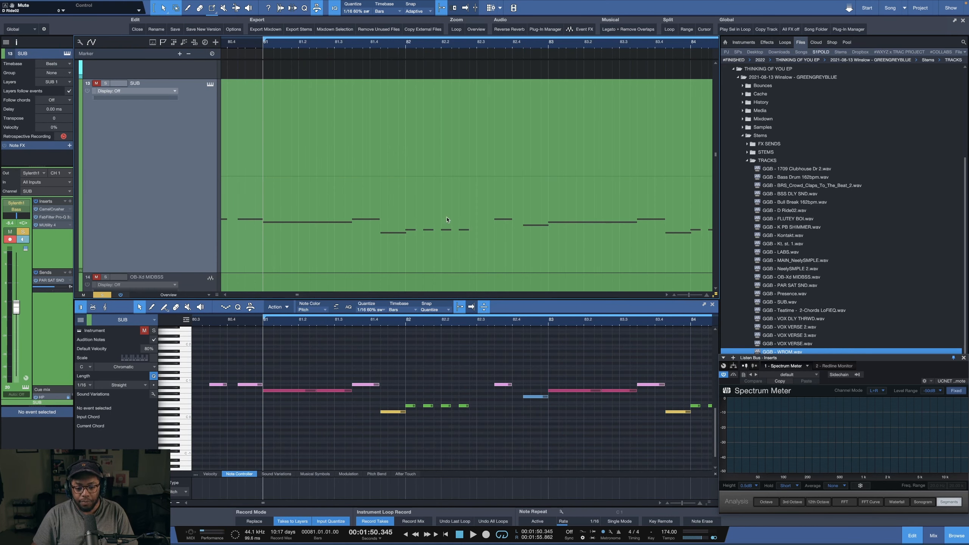
# Solo the SUB track, examine its notes around bar 81, and play the bass line from there.
pyautogui.scroll(-5, 475, 44)
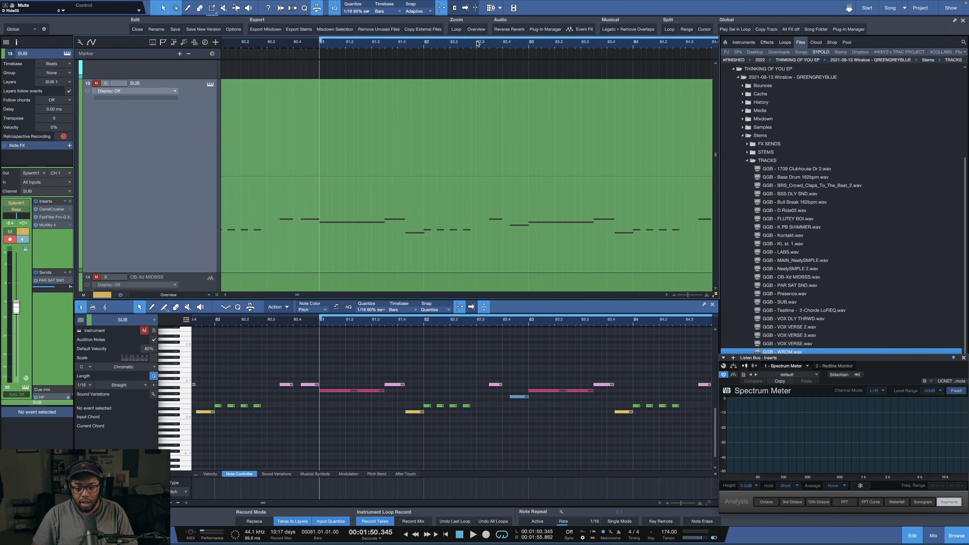
pyautogui.scroll(5, 477, 43)
pyautogui.scroll(-2, 477, 43)
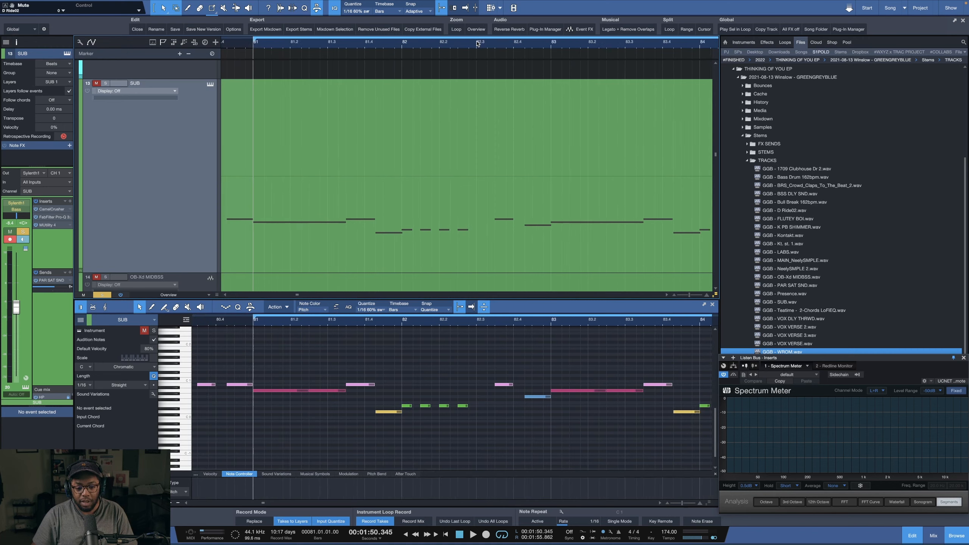
pyautogui.scroll(-5, 477, 43)
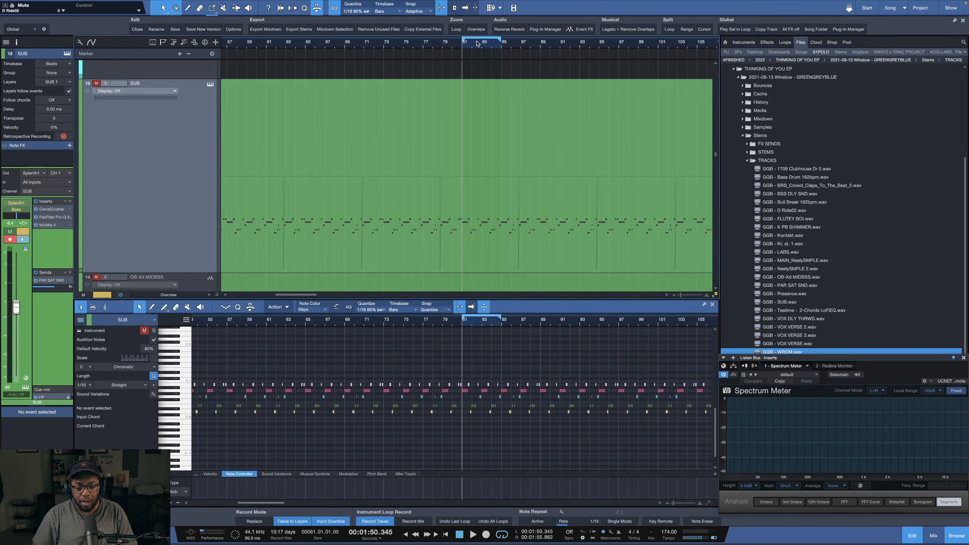
pyautogui.scroll(4, 476, 43)
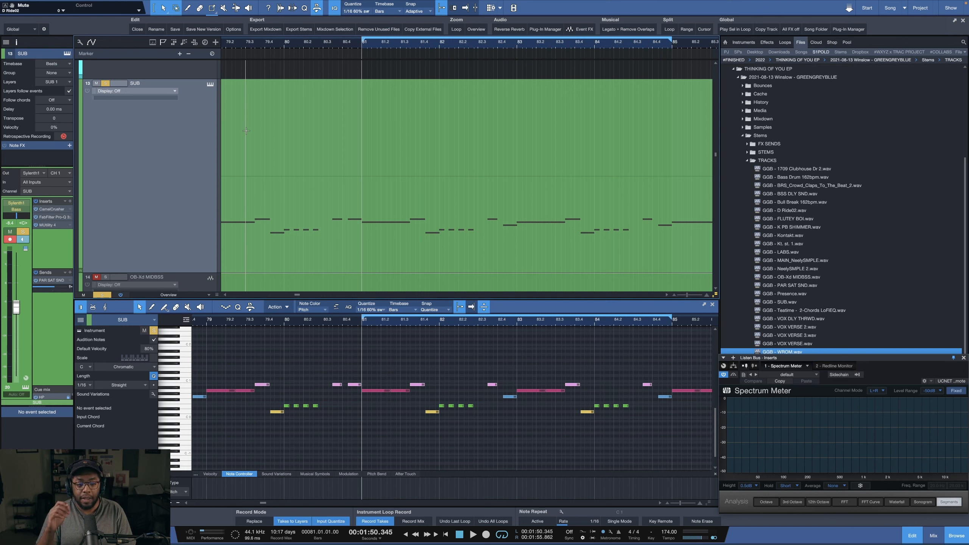
pyautogui.press('space')
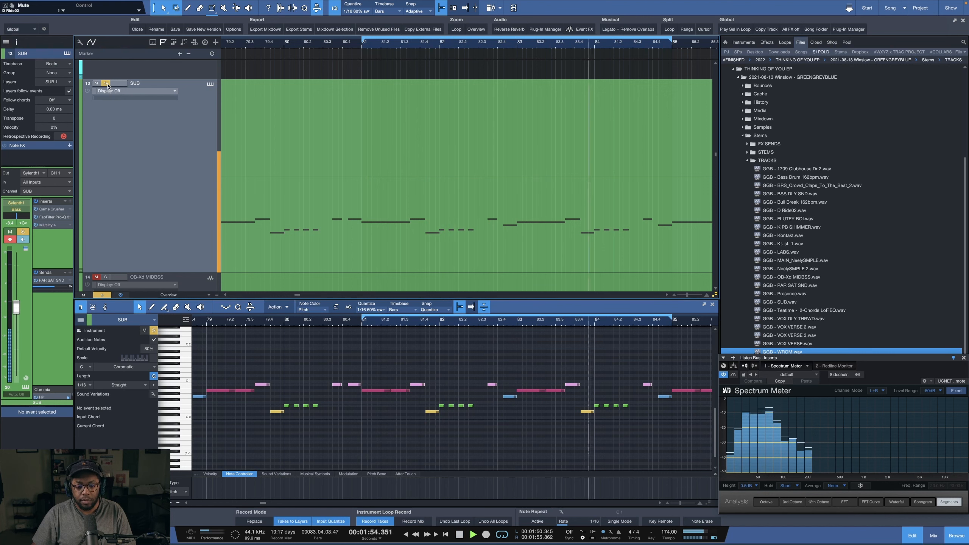
pyautogui.scroll(-1, 372, 46)
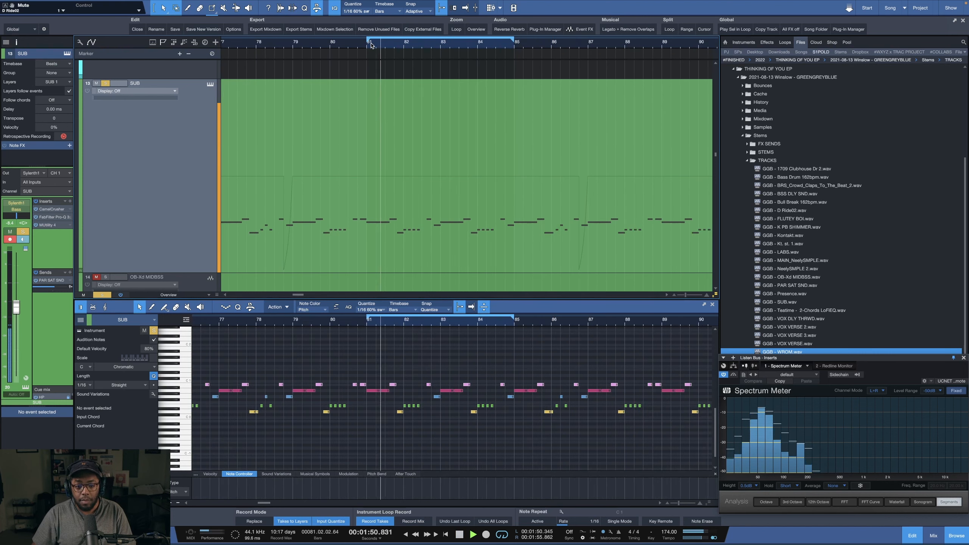
pyautogui.scroll(-1, 373, 45)
pyautogui.press('space')
pyautogui.scroll(1, 373, 45)
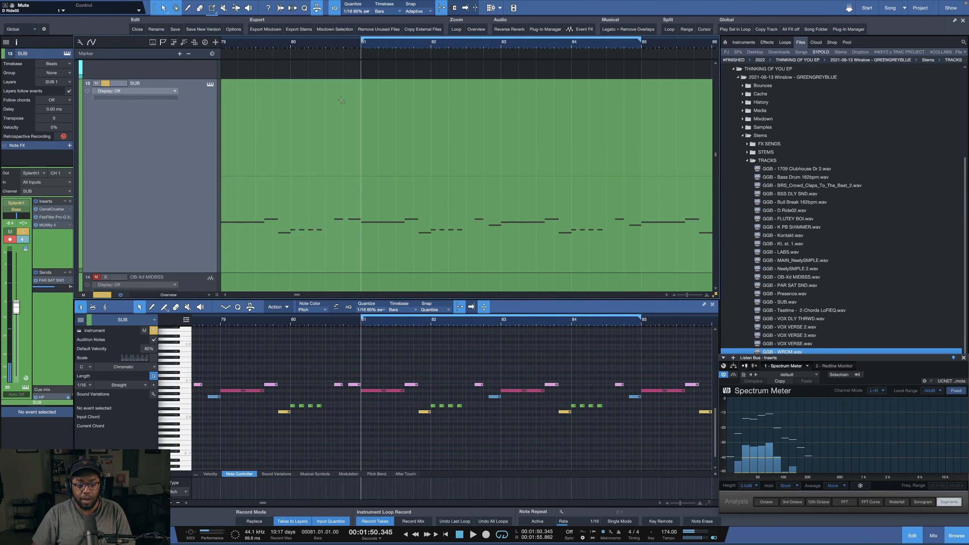
# Solo the Drums folder together with the SUB track and play both from bar 81.
pyautogui.scroll(-8, 343, 96)
pyautogui.scroll(3, 347, 94)
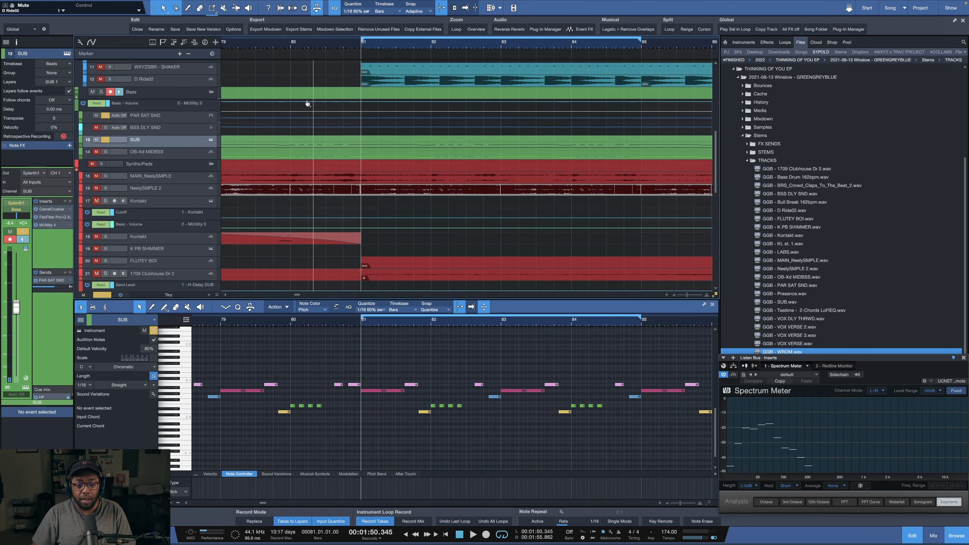
pyautogui.scroll(5, 259, 110)
pyautogui.scroll(4, 224, 115)
pyautogui.click(102, 65)
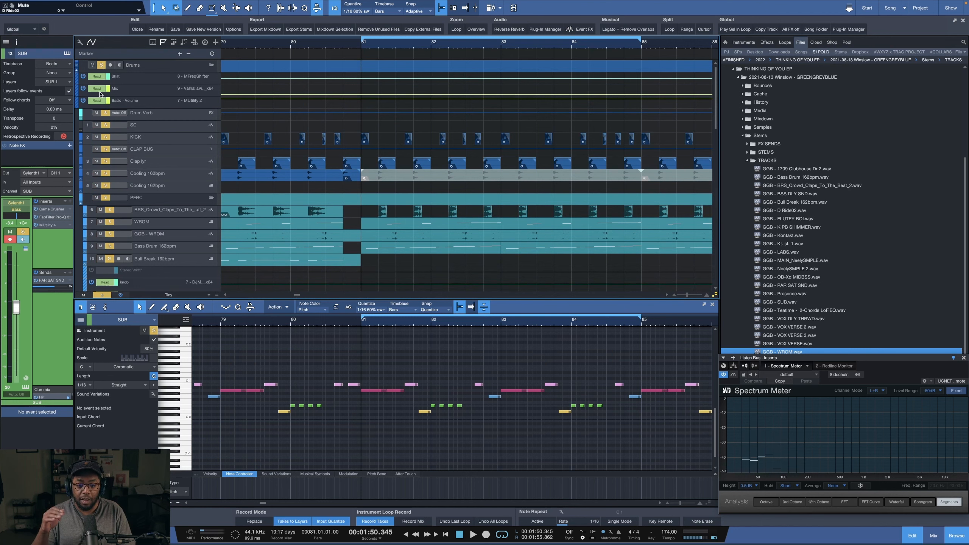
pyautogui.scroll(-5, 110, 129)
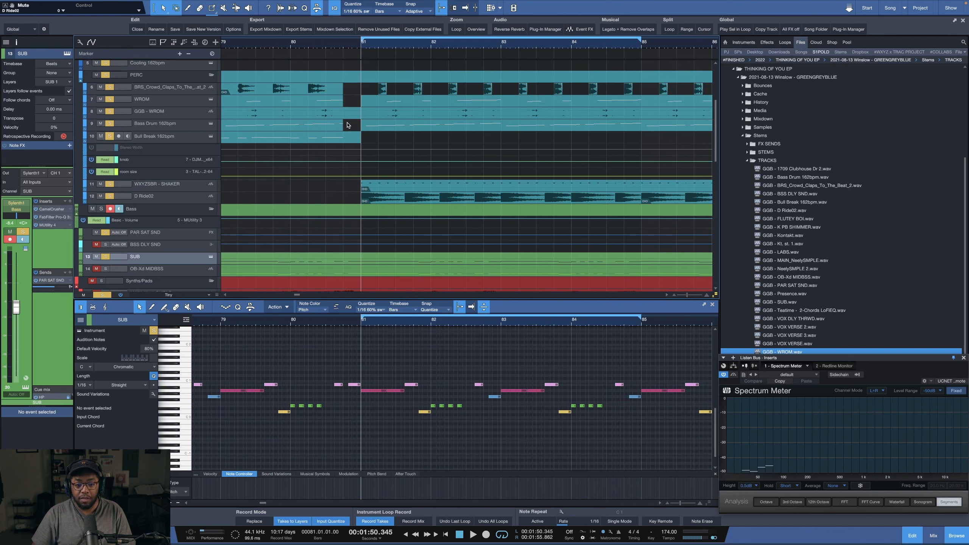
pyautogui.press('space')
pyautogui.scroll(-4, 355, 134)
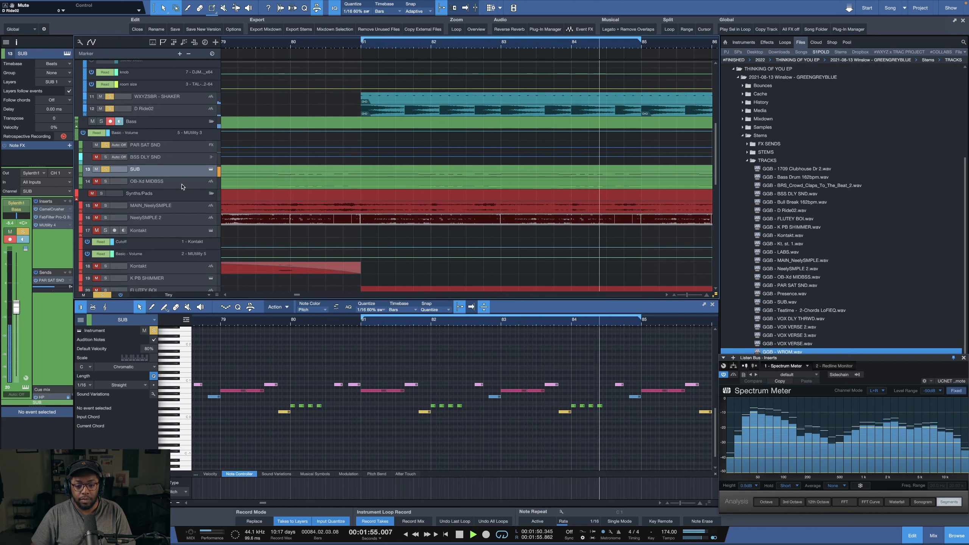
pyautogui.press('space')
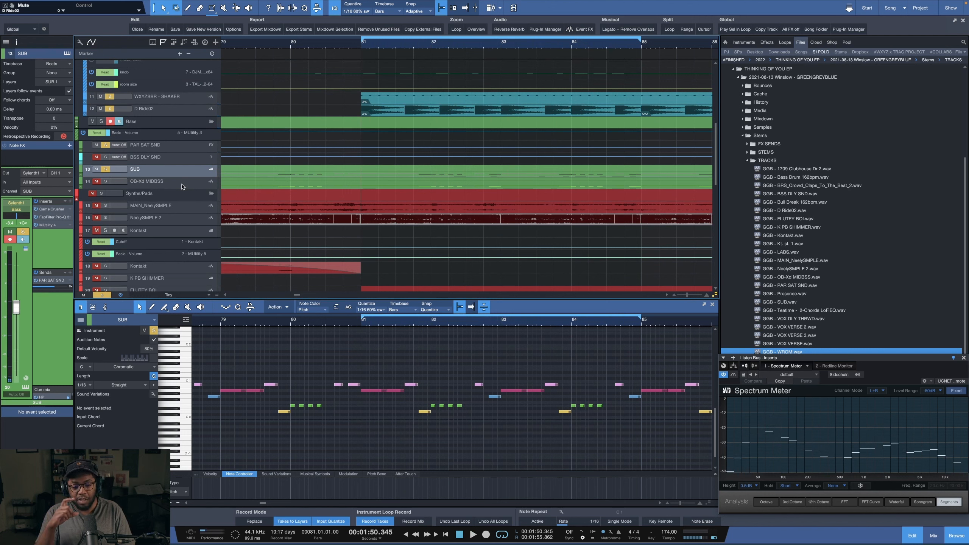
# Examine the timing and length of the SUB notes against the grid between bars 81 and 85.
pyautogui.click(377, 184)
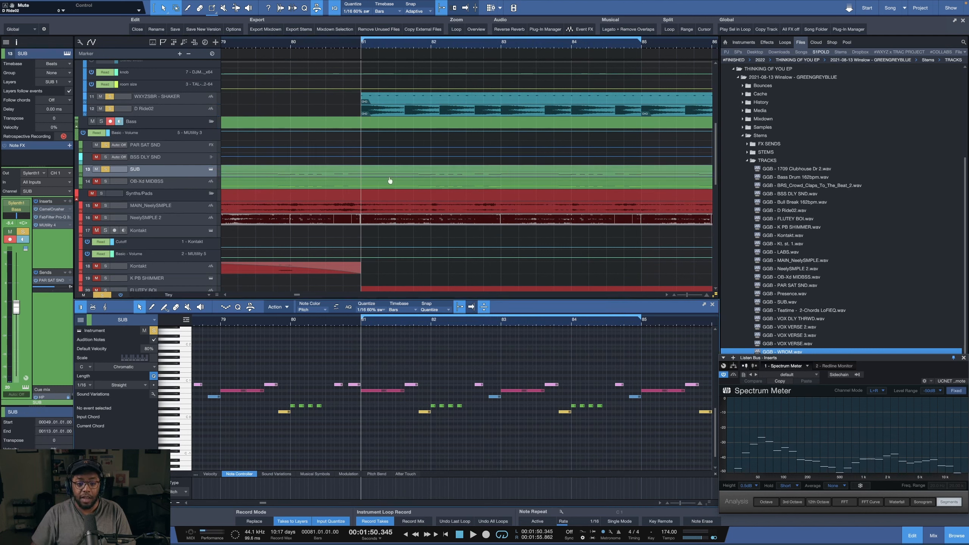
pyautogui.moveTo(319, 365); pyautogui.dragTo(656, 425)
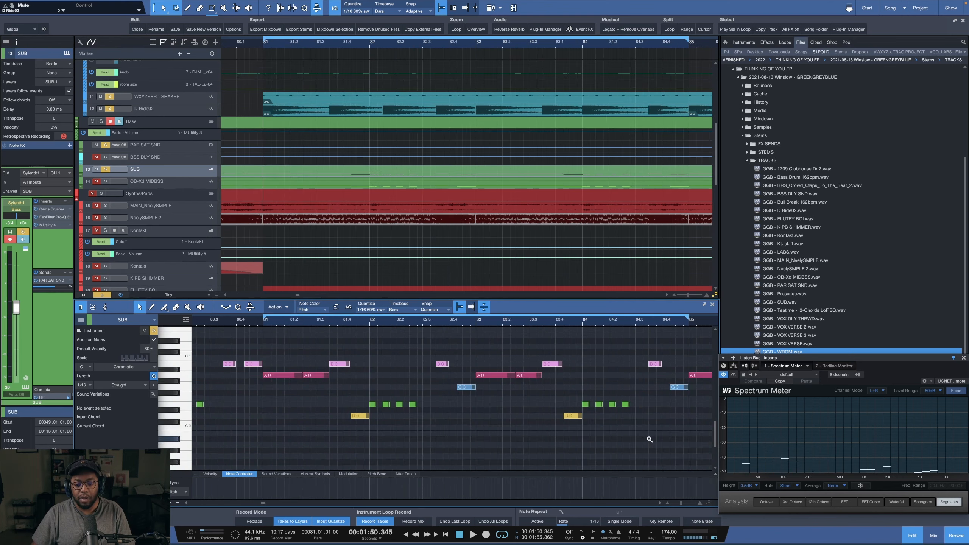
pyautogui.scroll(2, 657, 322)
pyautogui.scroll(-1, 658, 322)
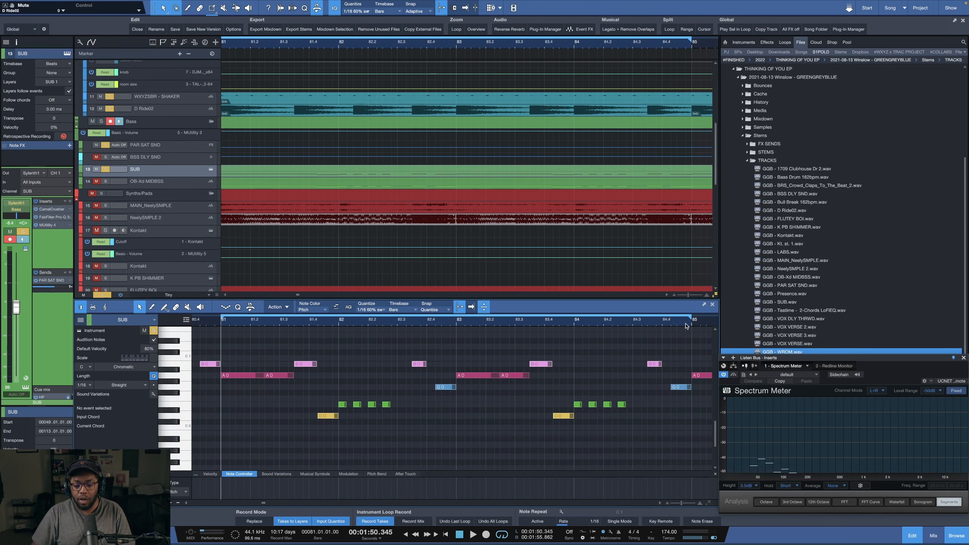
pyautogui.scroll(5, 447, 317)
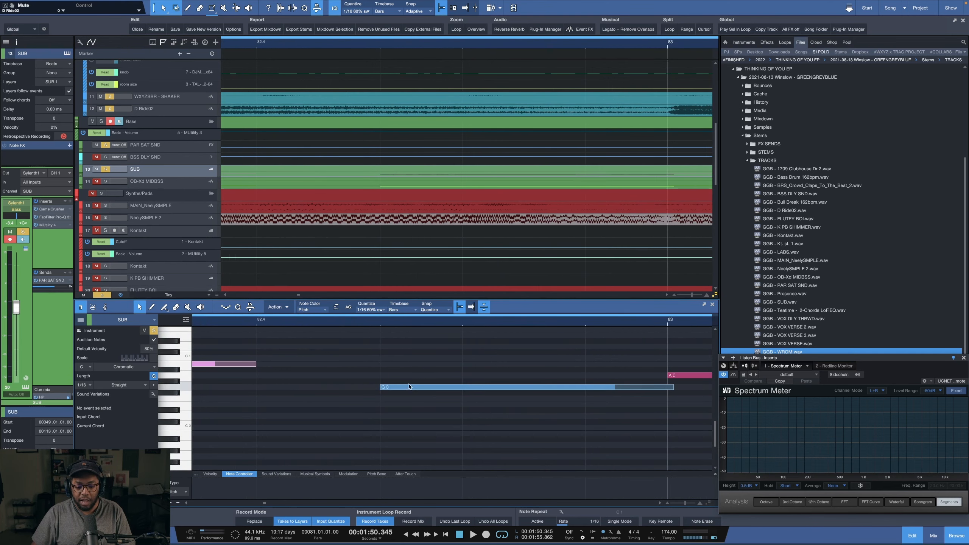
pyautogui.scroll(-6, 464, 324)
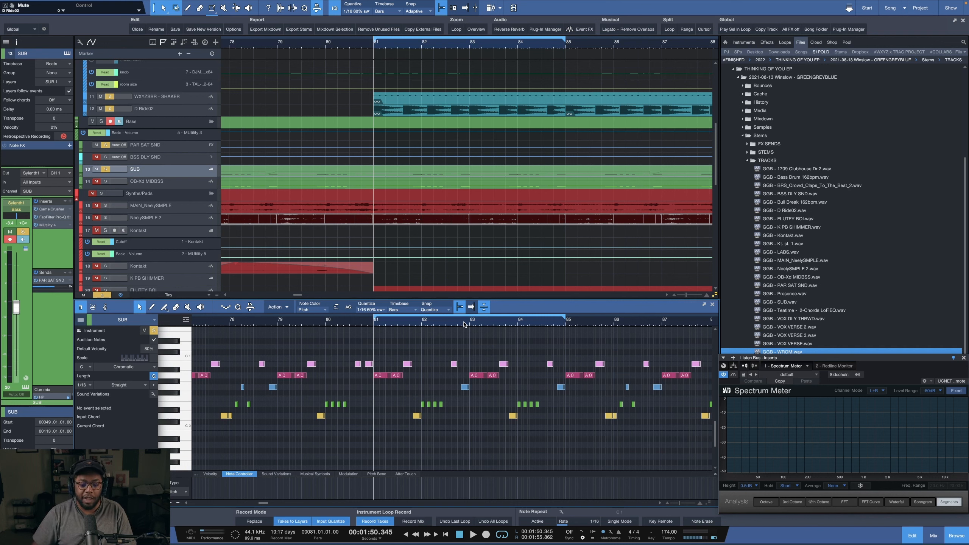
# Replay the drums with the SUB bass from bar 81 and inspect the bass notes up to bar 85.
pyautogui.press('space')
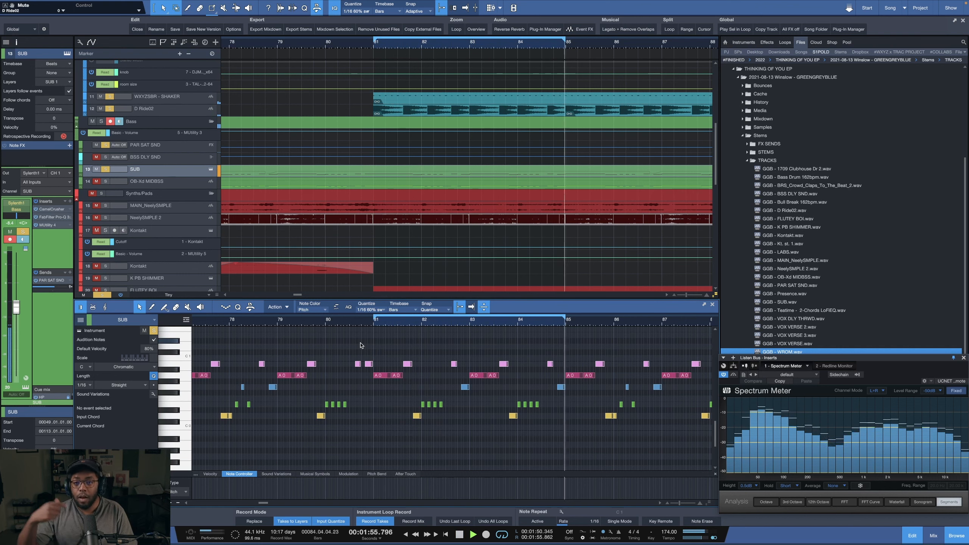
pyautogui.press('space')
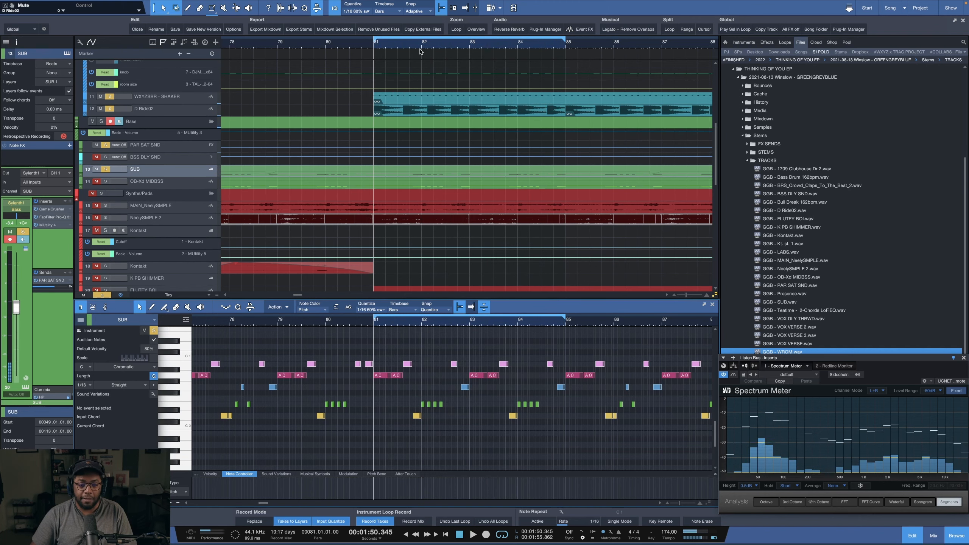
pyautogui.scroll(-2, 392, 48)
pyautogui.scroll(-5, 392, 49)
pyautogui.scroll(4, 458, 47)
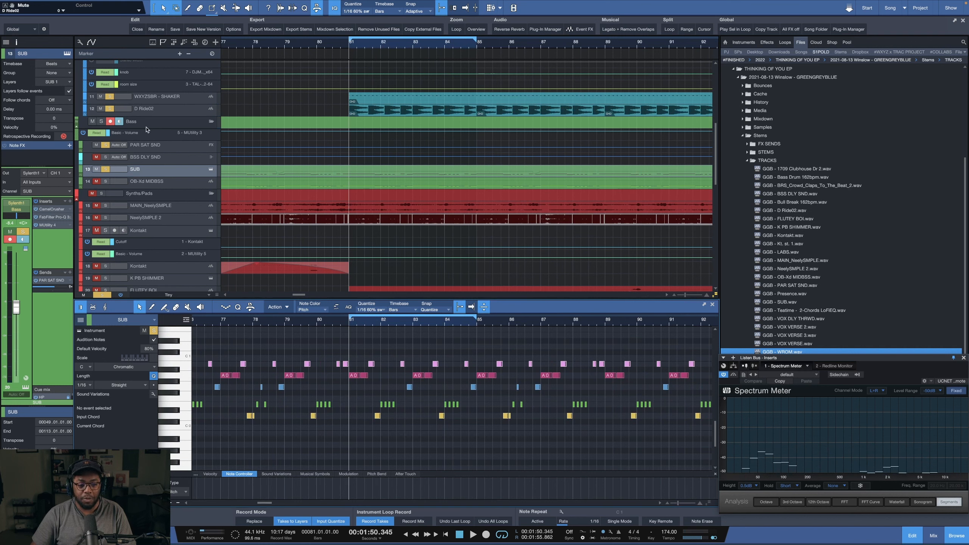
pyautogui.click(146, 128)
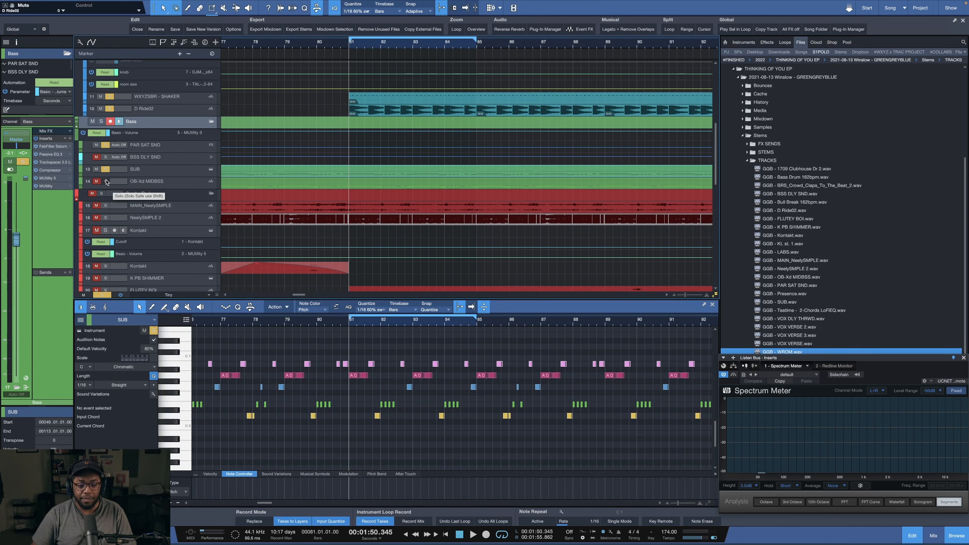
pyautogui.moveTo(373, 325); pyautogui.dragTo(341, 336)
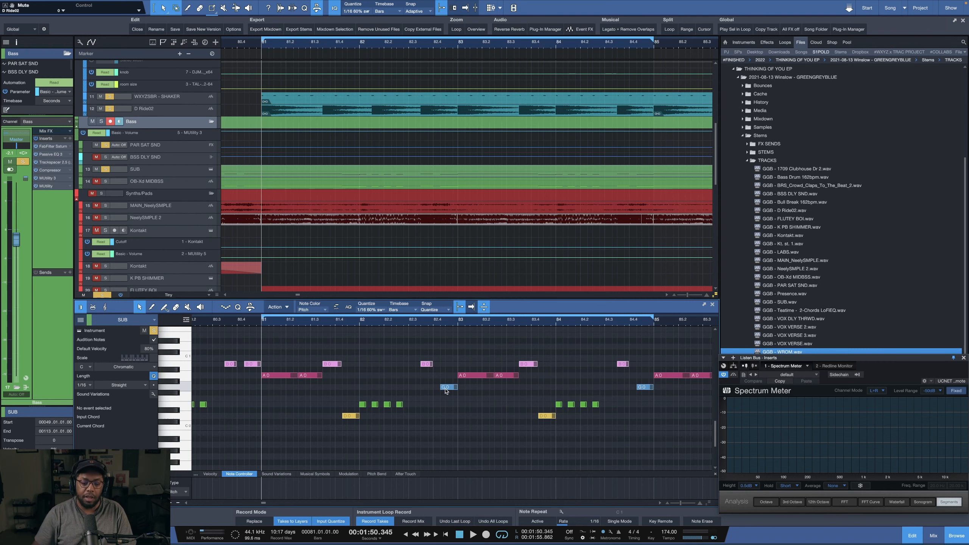
# Reduce the track heights to the Overview size.
pyautogui.scroll(5, 109, 129)
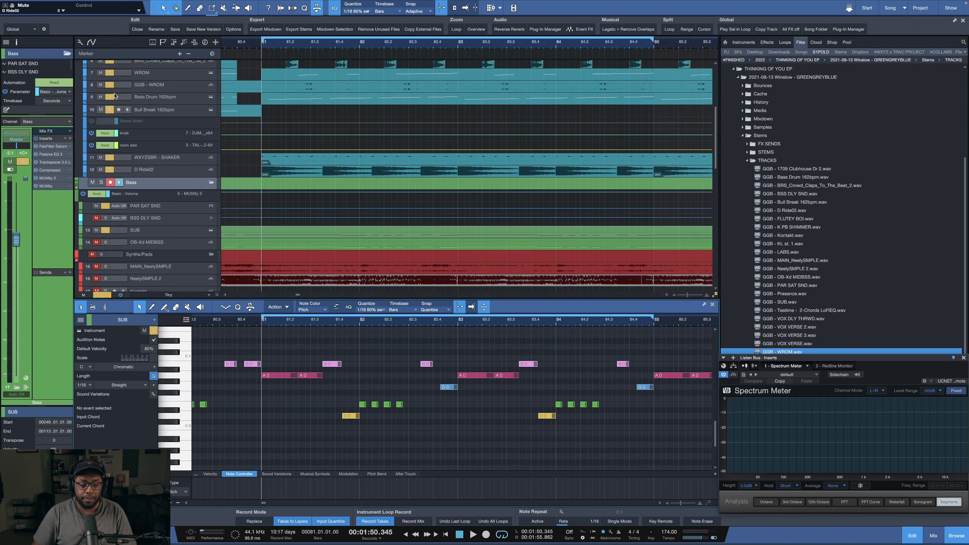
pyautogui.hotkey('shift', 'w')
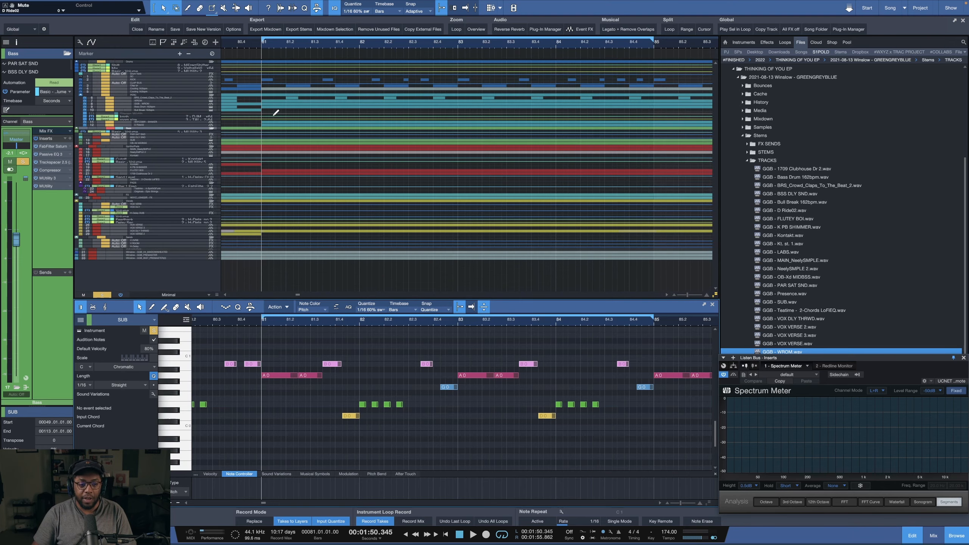
pyautogui.hotkey('shift', 'e')
pyautogui.hotkey('shift', 'w')
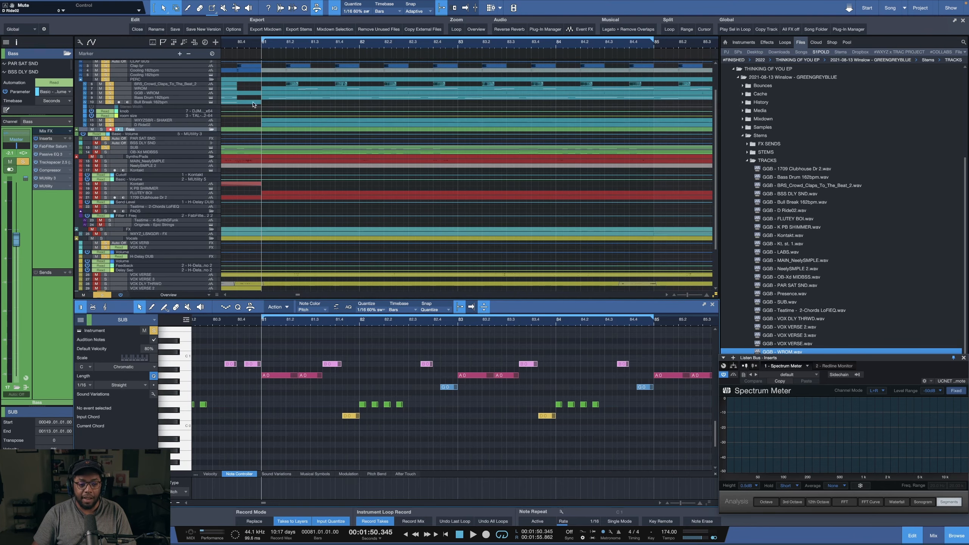
# Enlarge the SUB and OB-Xd MIDBSS tracks and play the soloed drums and bass from bar 81.
pyautogui.scroll(1, 265, 113)
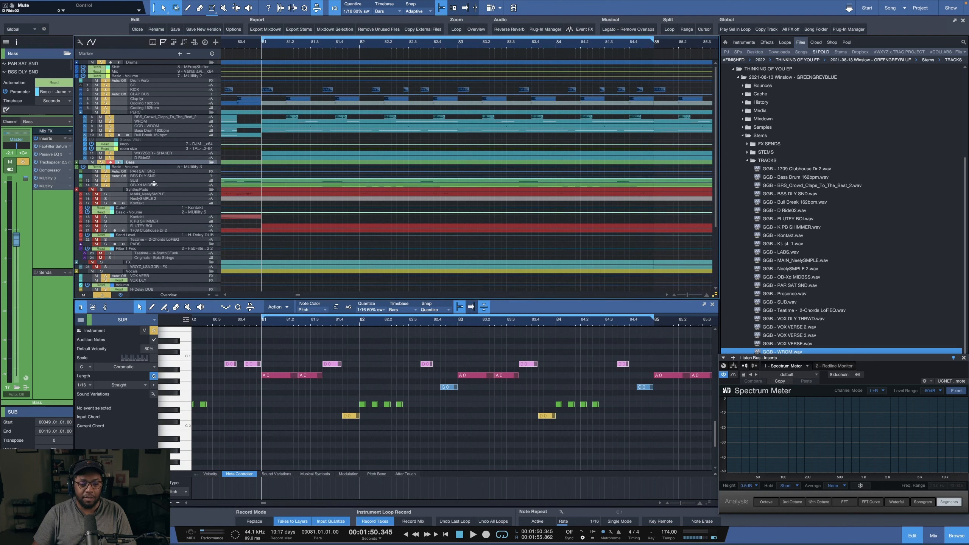
pyautogui.moveTo(153, 187)
pyautogui.mouseDown()
pyautogui.moveTo(141, 219)
pyautogui.moveTo(144, 201)
pyautogui.mouseUp()
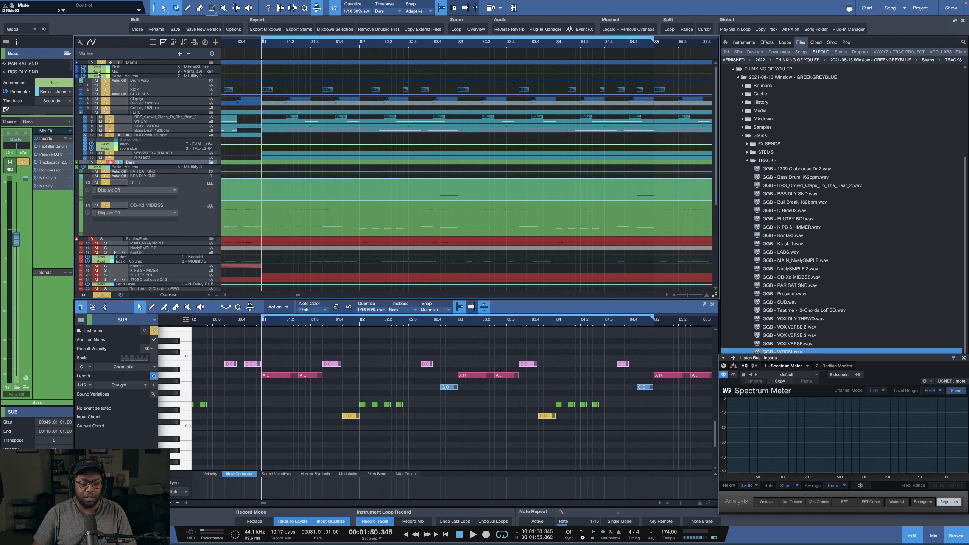
pyautogui.press('space')
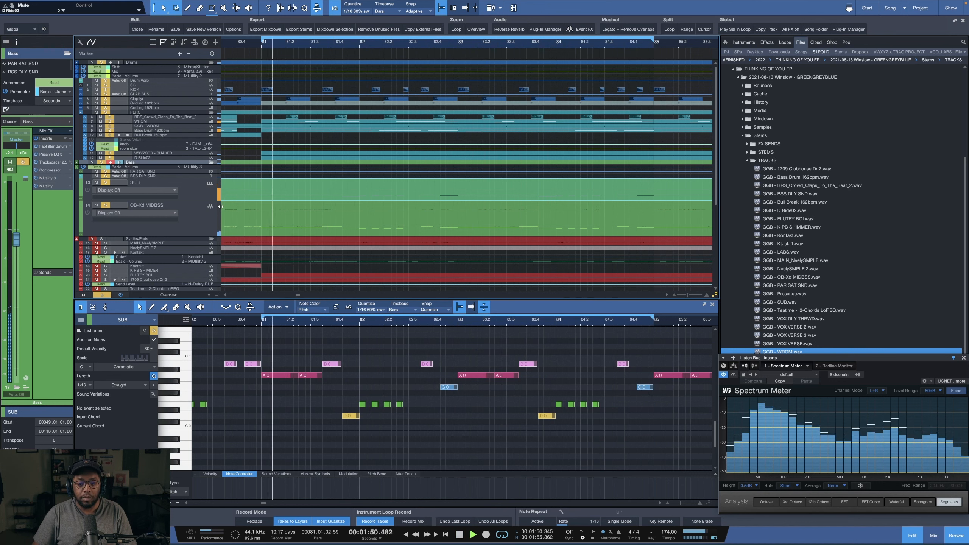
pyautogui.press('space')
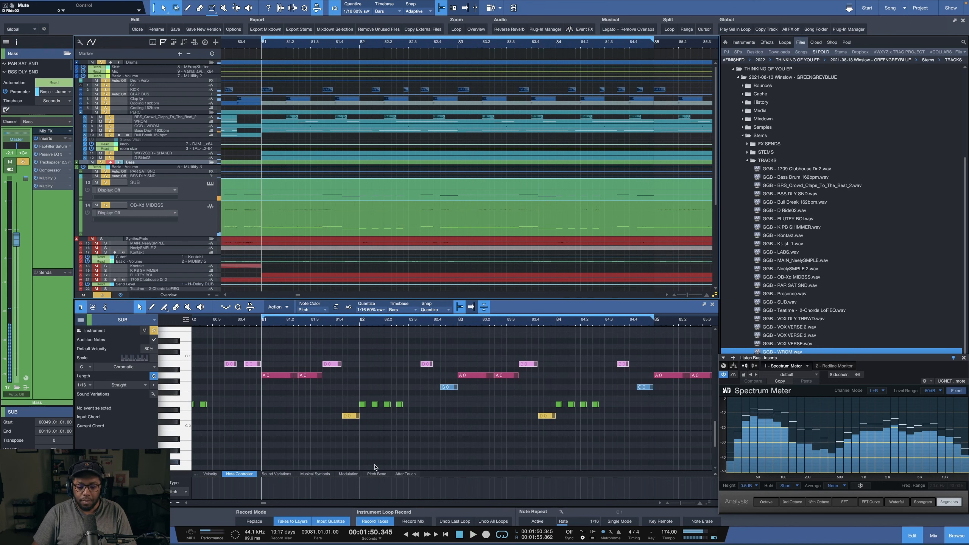
# Display the Pitch Bend lane for the SUB notes and play the passage from bar 86.
pyautogui.click(376, 474)
pyautogui.scroll(-2, 396, 448)
pyautogui.scroll(-1, 397, 448)
pyautogui.scroll(-8, 374, 322)
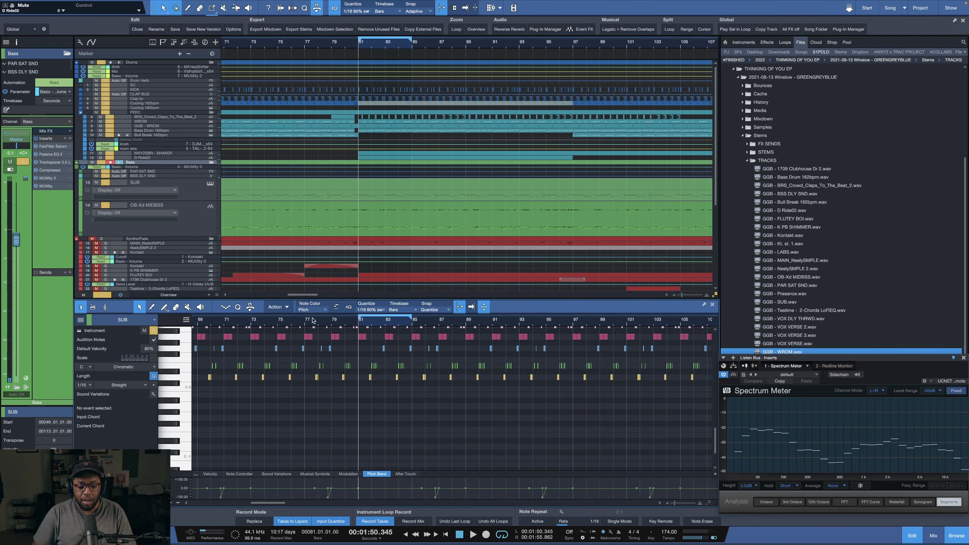
pyautogui.scroll(6, 470, 326)
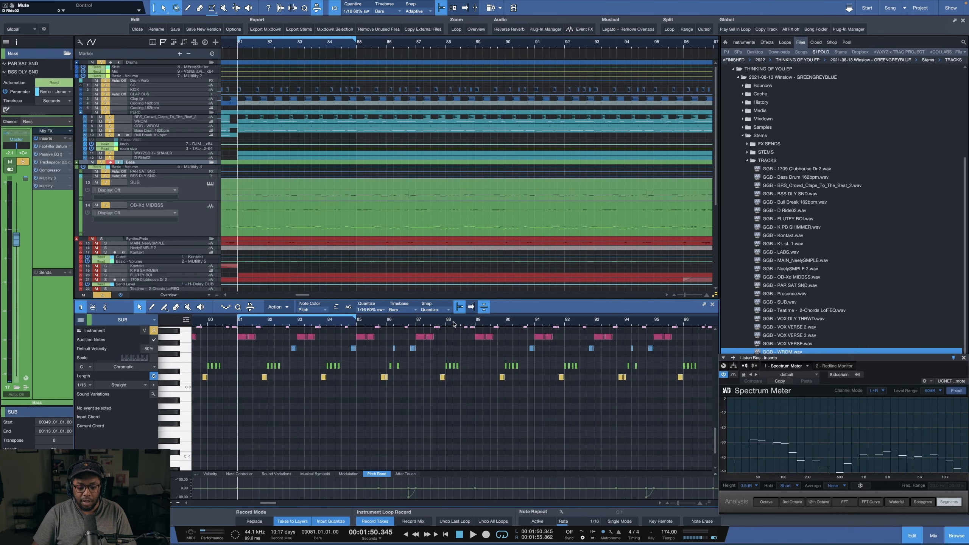
pyautogui.scroll(8, 371, 322)
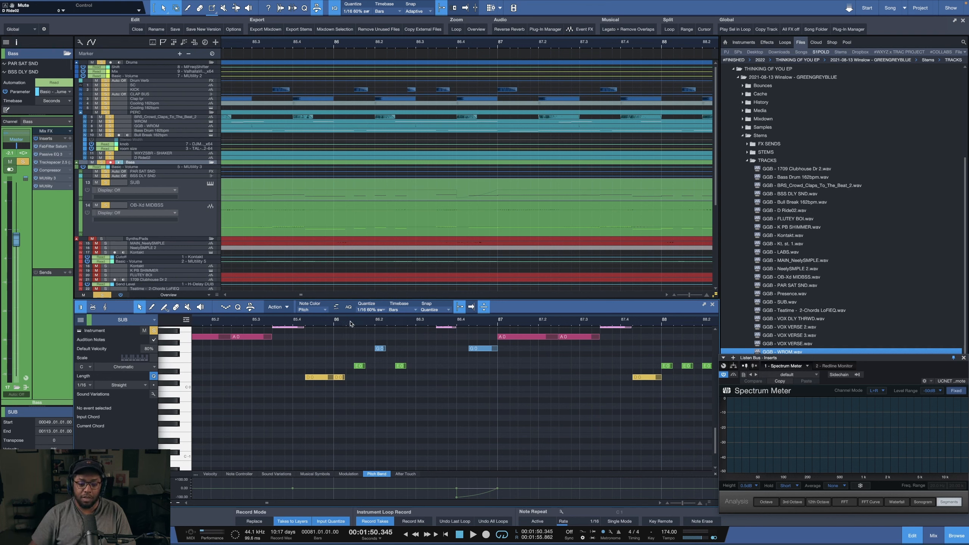
pyautogui.press('space')
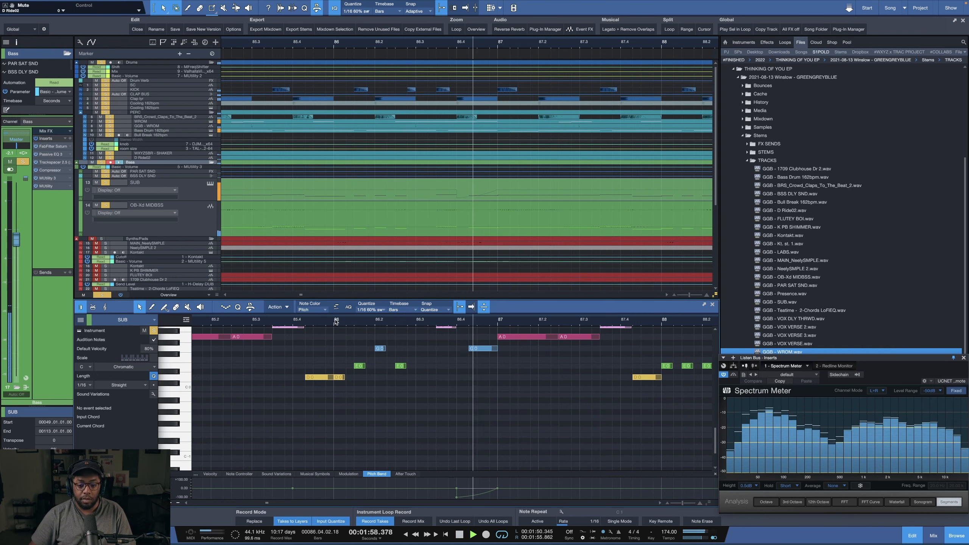
pyautogui.press('space')
pyautogui.scroll(-2, 338, 321)
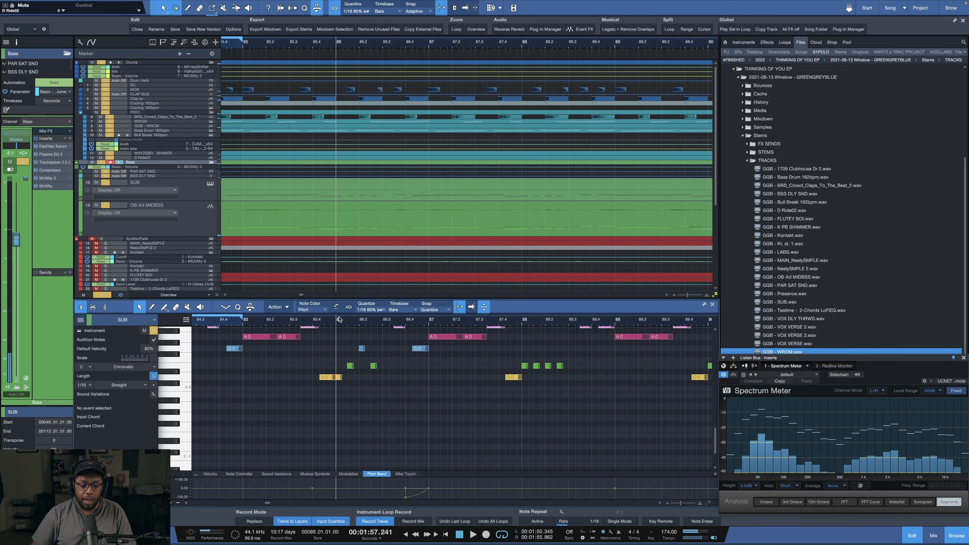
# Set the track heights to Tiny, and enlarge the tracks from MAIN_NeelySMPLE through Teatime - 2-Chords LoFiEQ.
pyautogui.scroll(-2, 339, 319)
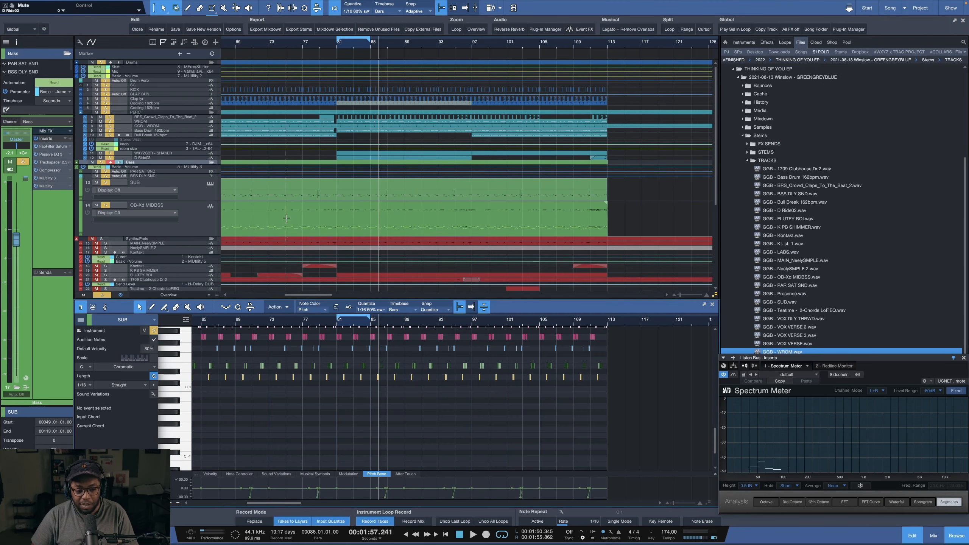
pyautogui.scroll(-5, 263, 217)
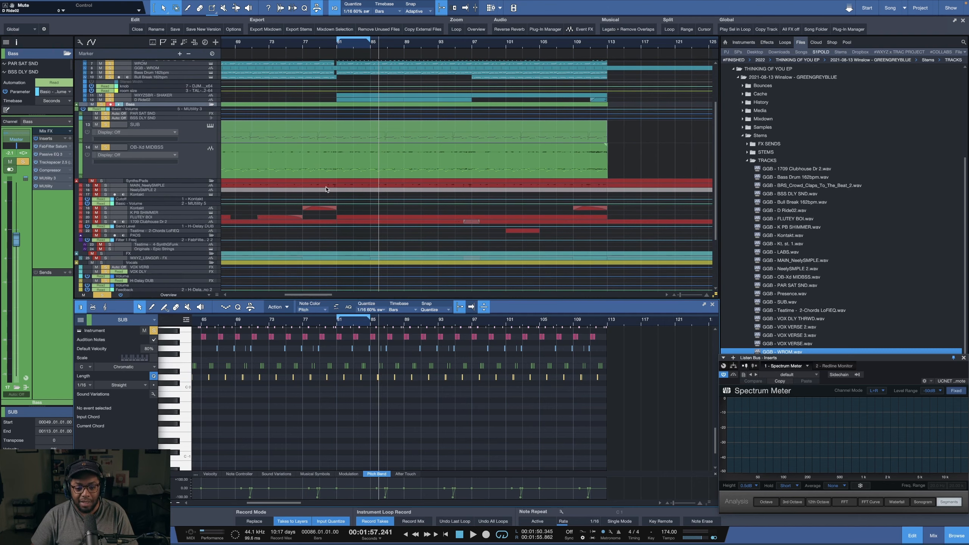
pyautogui.scroll(3, 328, 185)
pyautogui.scroll(-6, 329, 190)
pyautogui.scroll(1, 329, 190)
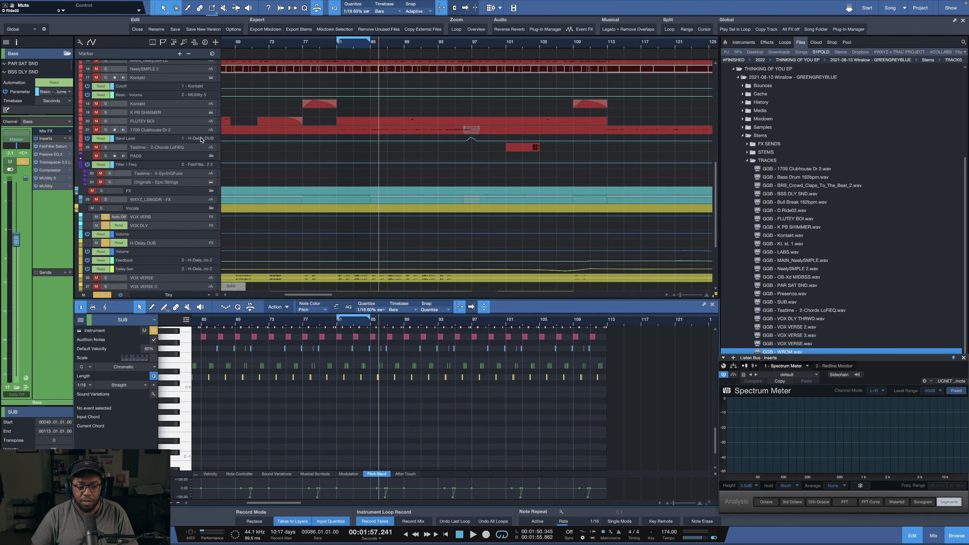
pyautogui.scroll(3, 184, 140)
pyautogui.click(186, 107)
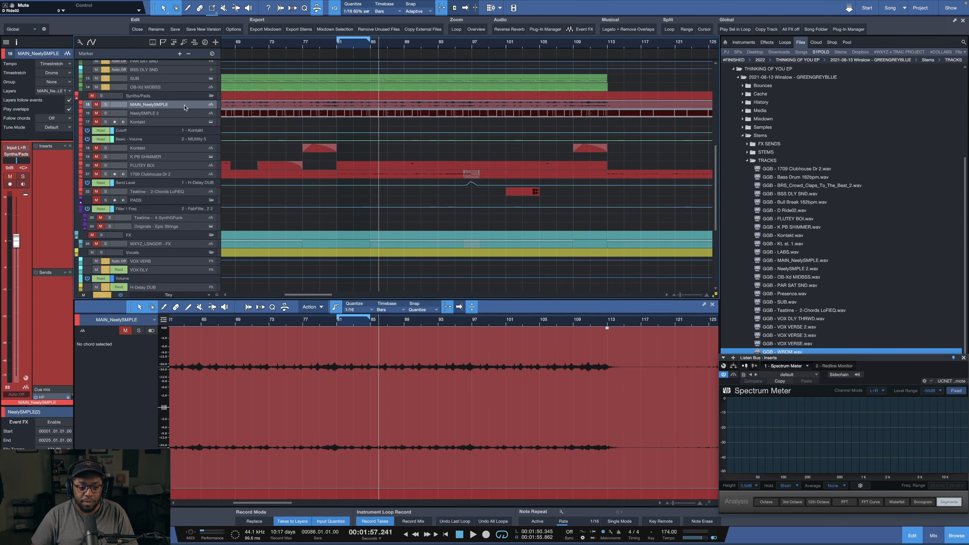
pyautogui.click(171, 192)
pyautogui.moveTo(174, 196); pyautogui.dragTo(174, 235)
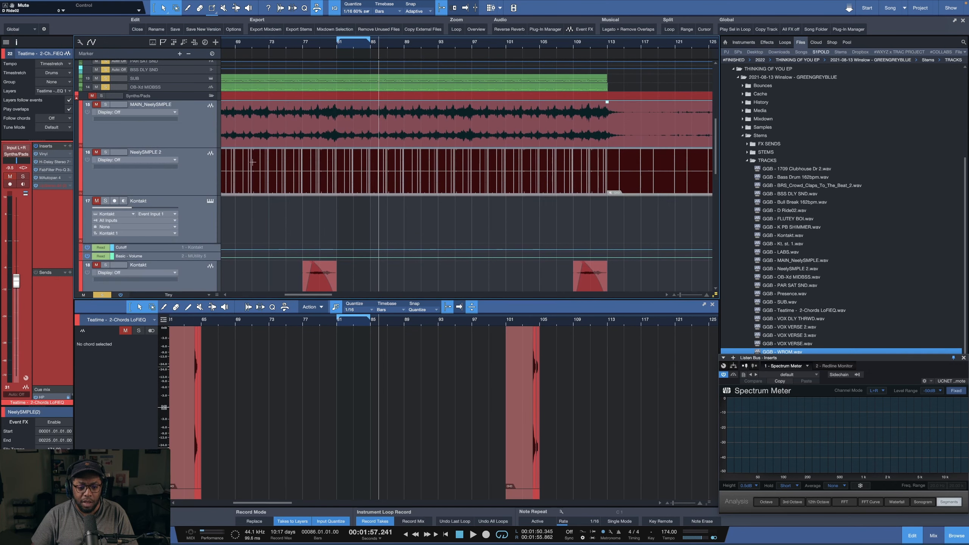
# Examine how the NeelySMPLE 2 slices line up with the grid between bars 81 and 85.
pyautogui.scroll(4, 349, 45)
pyautogui.scroll(2, 349, 45)
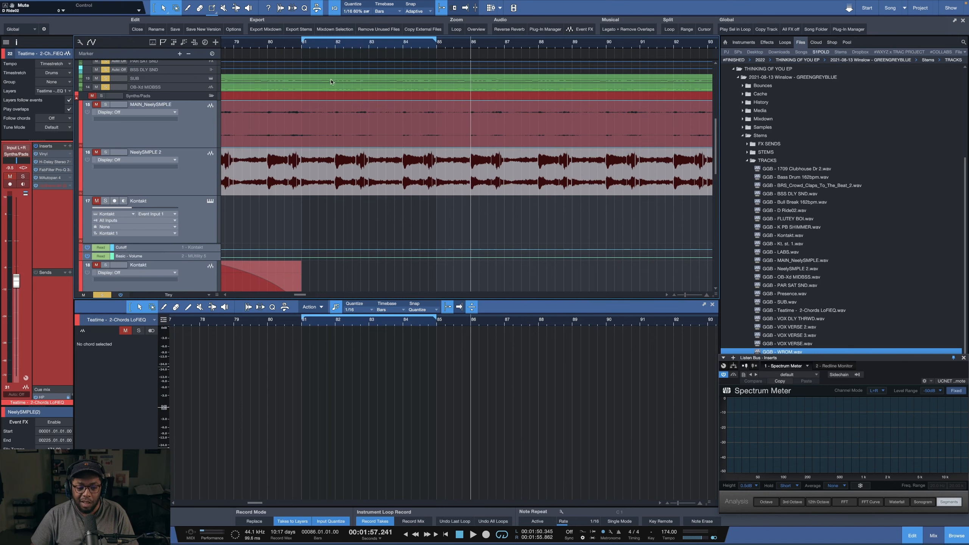
pyautogui.scroll(4, 320, 43)
pyautogui.scroll(-3, 320, 43)
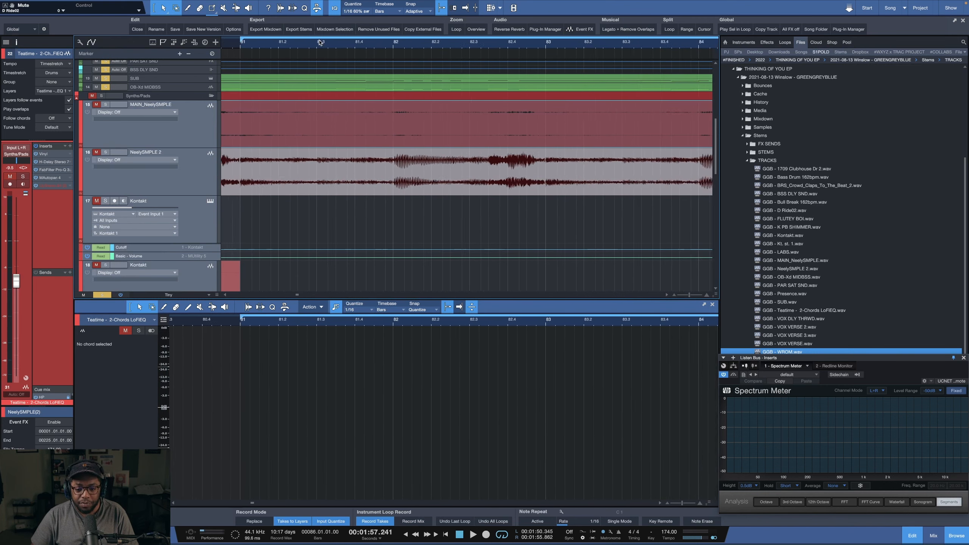
pyautogui.click(331, 177)
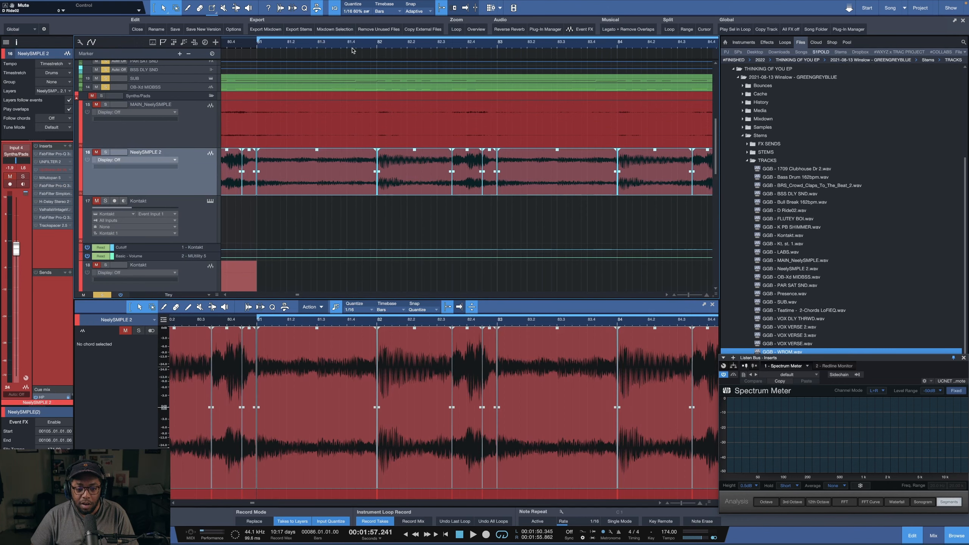
pyautogui.scroll(5, 480, 45)
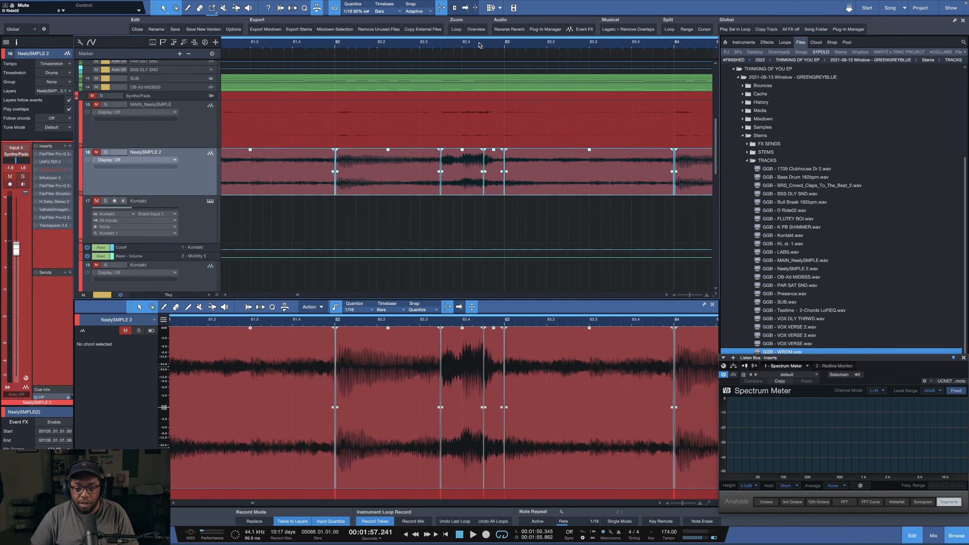
pyautogui.scroll(-8, 374, 43)
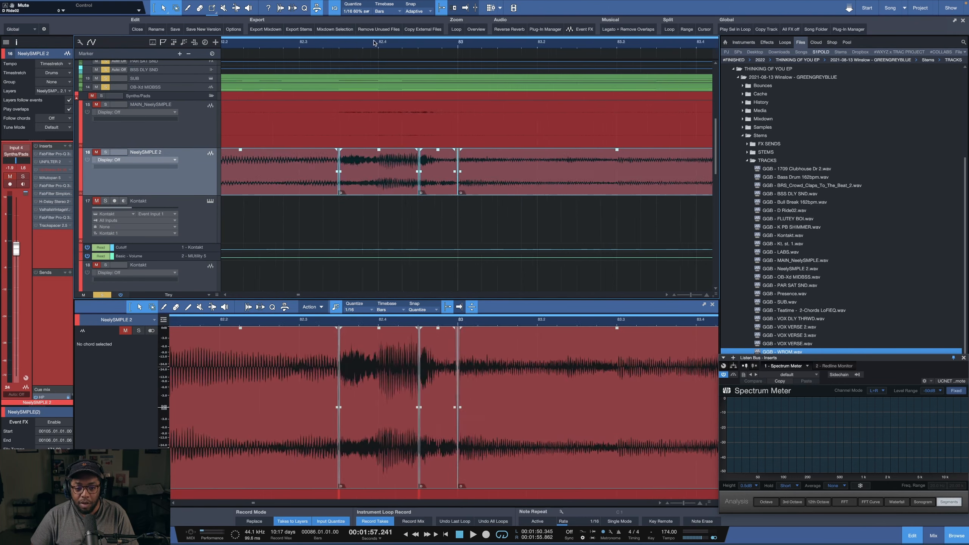
pyautogui.scroll(4, 453, 49)
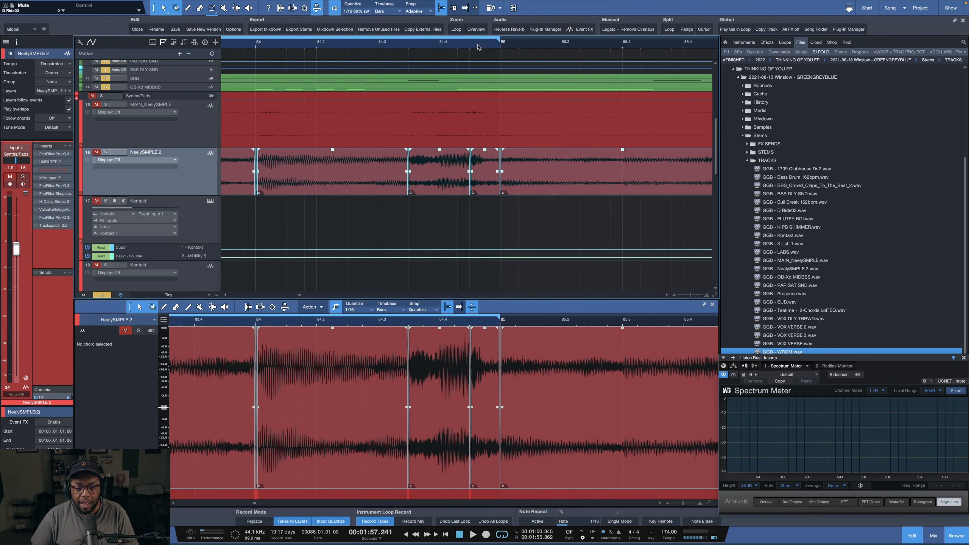
# Solo the NeelySMPLE 2 track, play it briefly, and move the playback position to bar 81.
pyautogui.click(106, 153)
pyautogui.press('space')
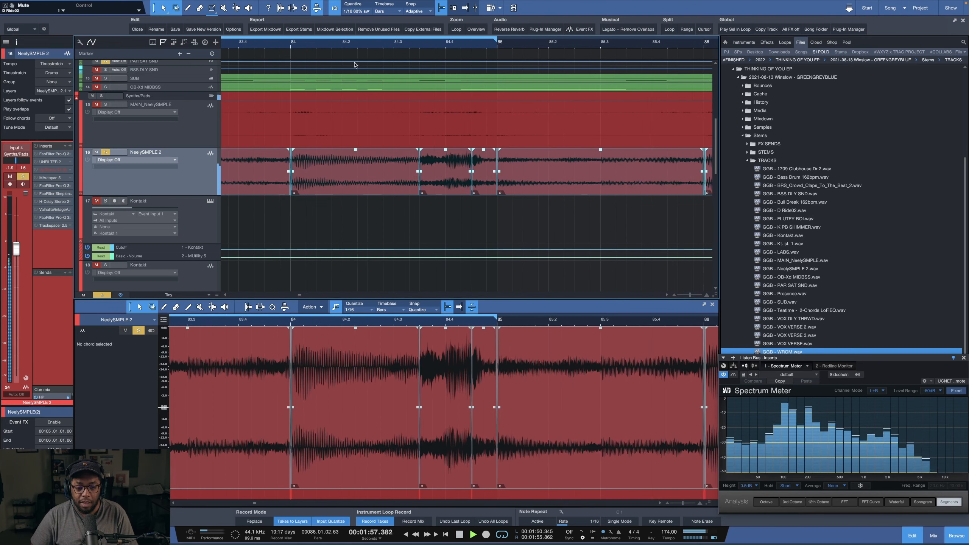
pyautogui.scroll(-8, 390, 43)
pyautogui.press('space')
pyautogui.click(320, 46)
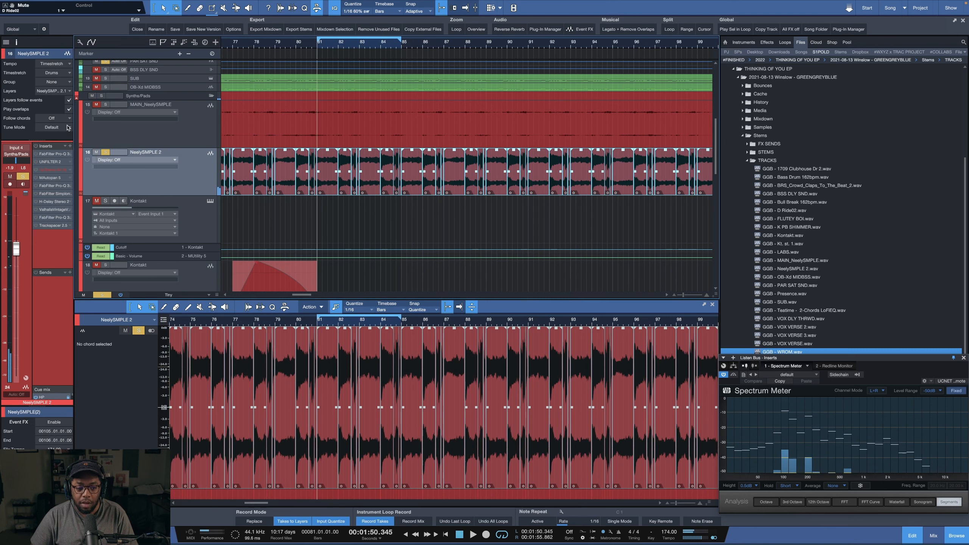
# Play NeelySMPLE 2 from bar 81 while toggling its H-Delay, ValhallaVintage, FabFilter Pro-Q 3 and Trackspacer inserts.
pyautogui.press('space')
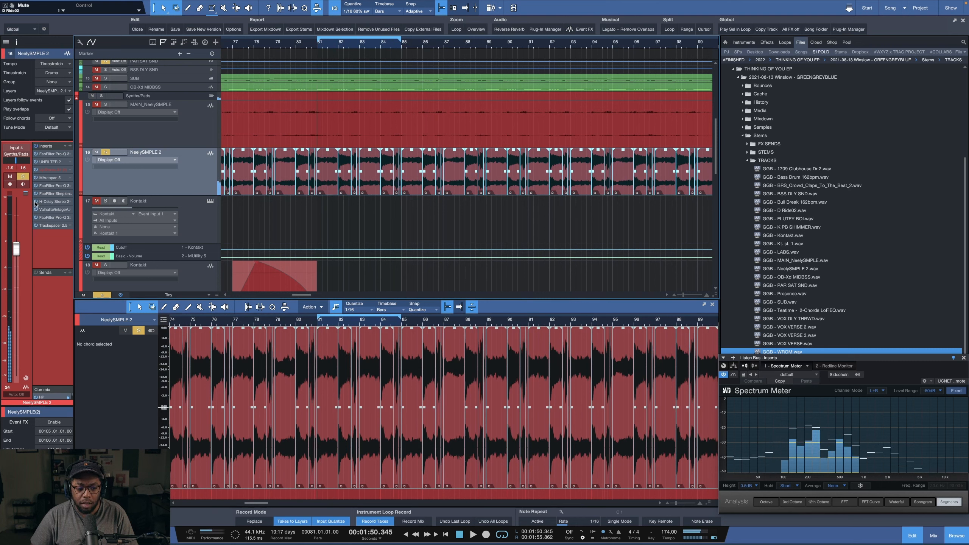
pyautogui.press('space')
pyautogui.click(36, 210)
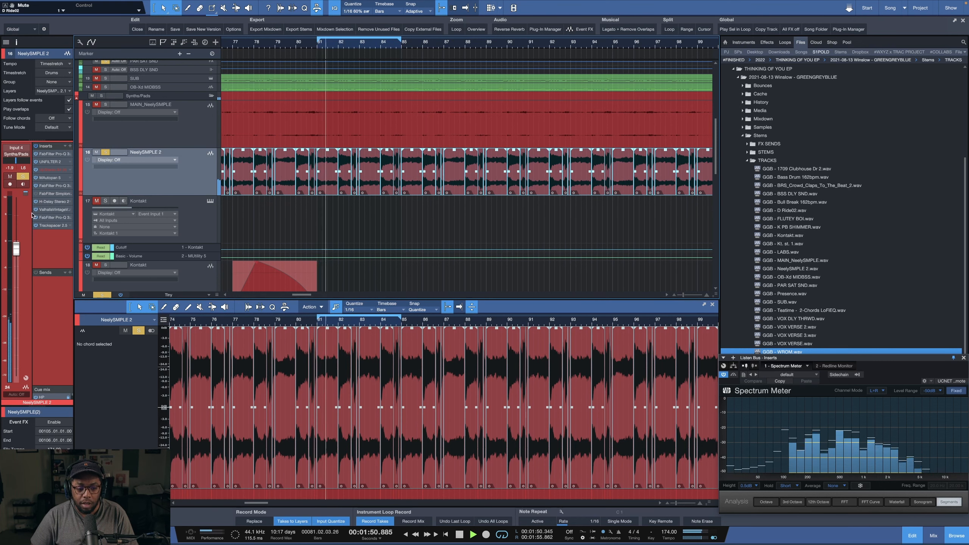
pyautogui.click(35, 218)
pyautogui.click(36, 225)
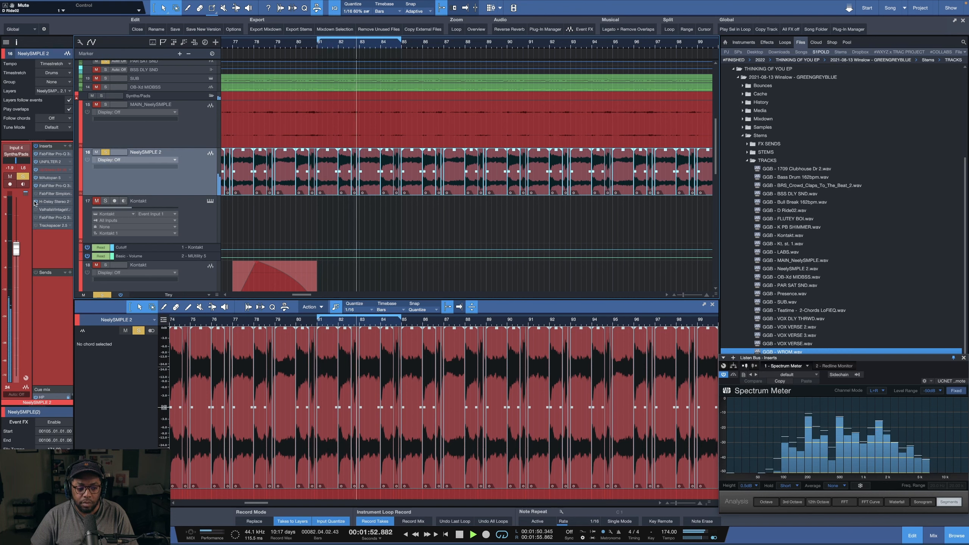
pyautogui.click(35, 202)
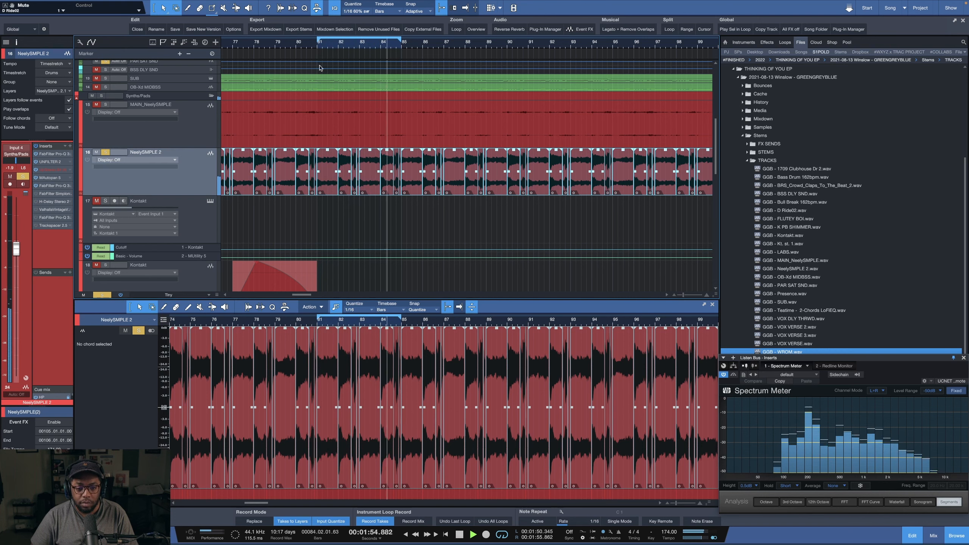
pyautogui.scroll(3, 350, 51)
pyautogui.press('space')
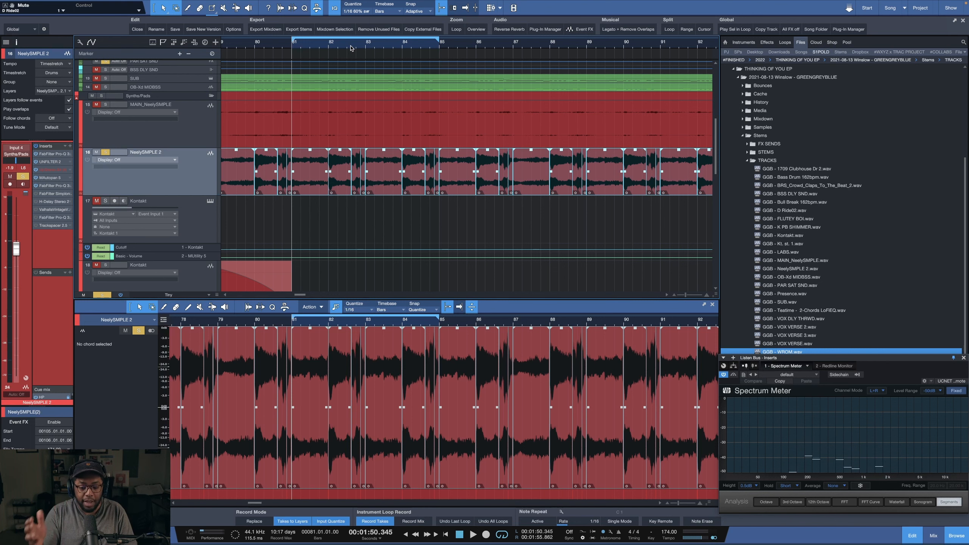
# Solo the Drums and Bass folders together with NeelySMPLE 2 and play them from bar 81.
pyautogui.scroll(6, 102, 90)
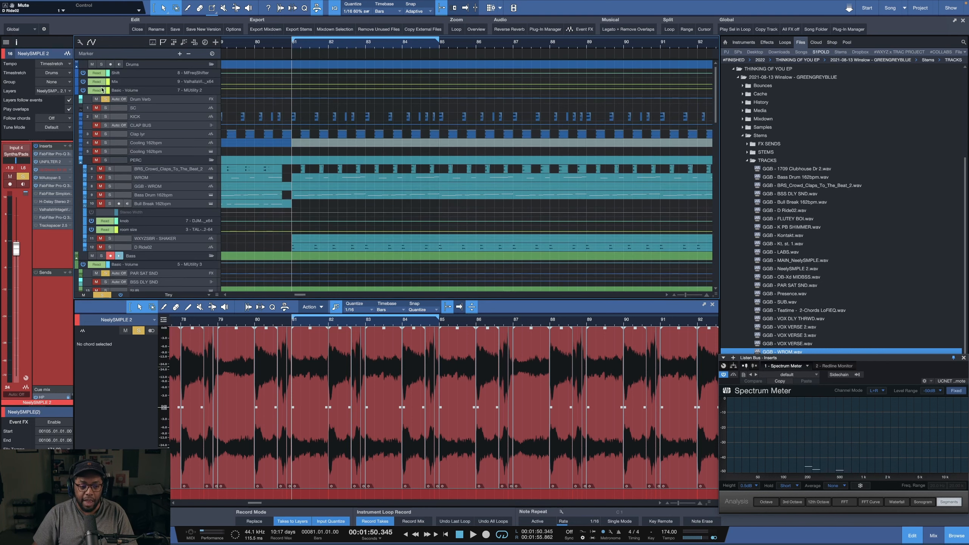
pyautogui.click(100, 65)
pyautogui.scroll(-6, 122, 132)
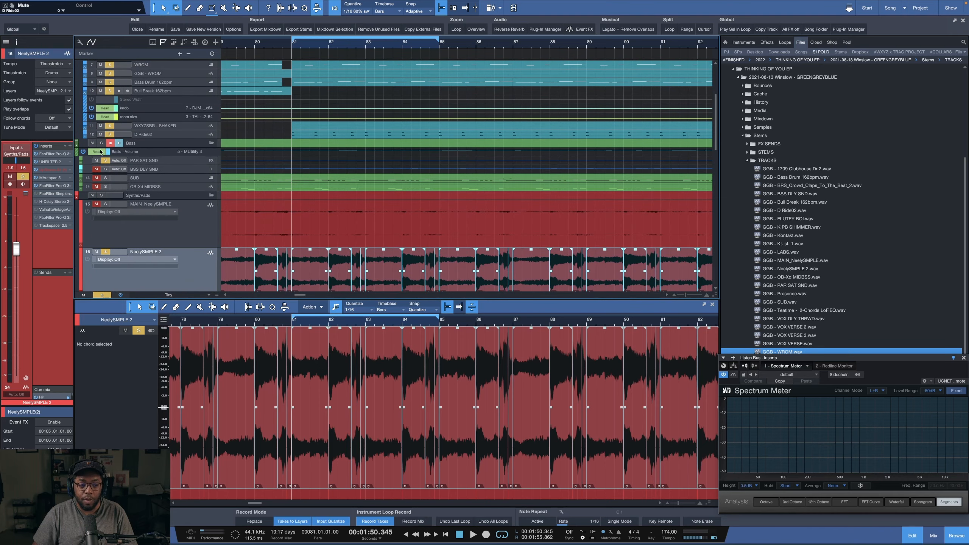
pyautogui.scroll(-3, 186, 183)
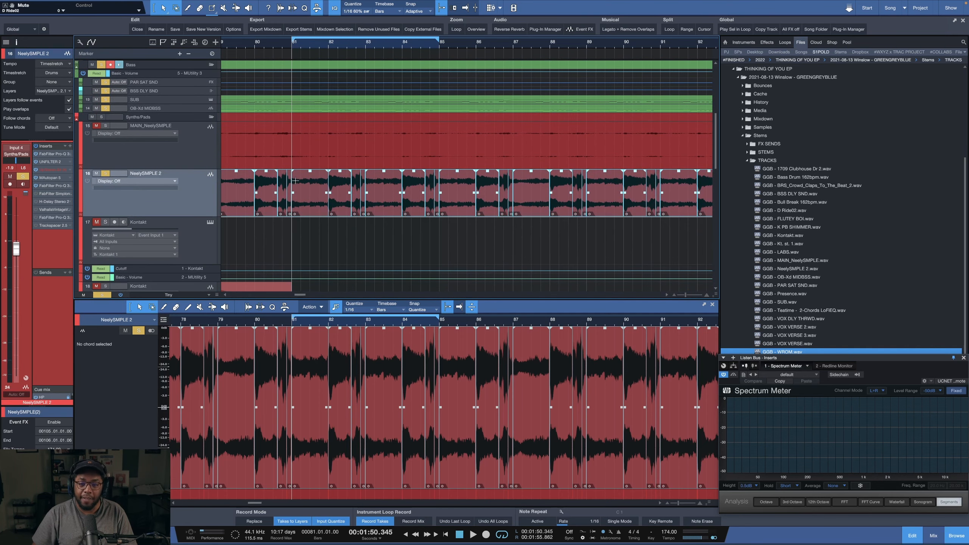
pyautogui.press('space')
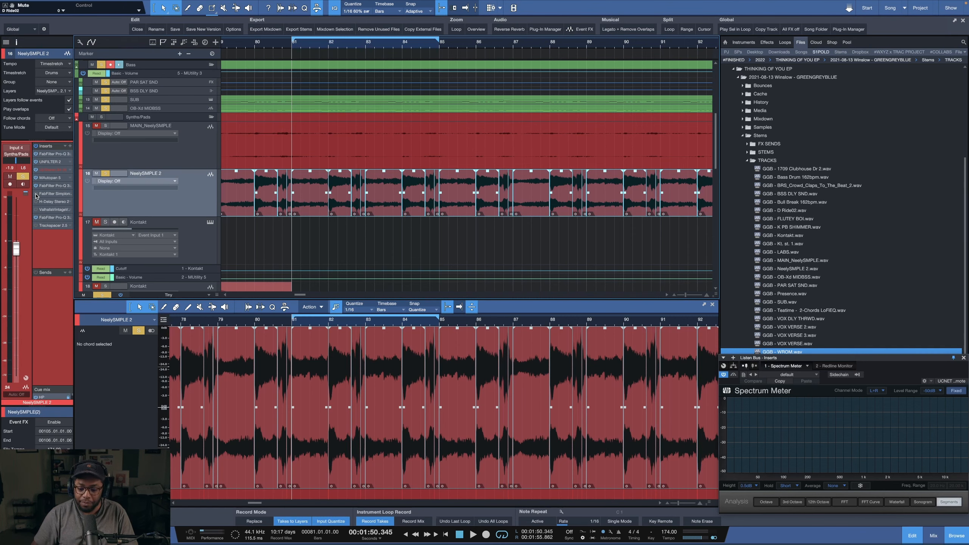
pyautogui.press('space')
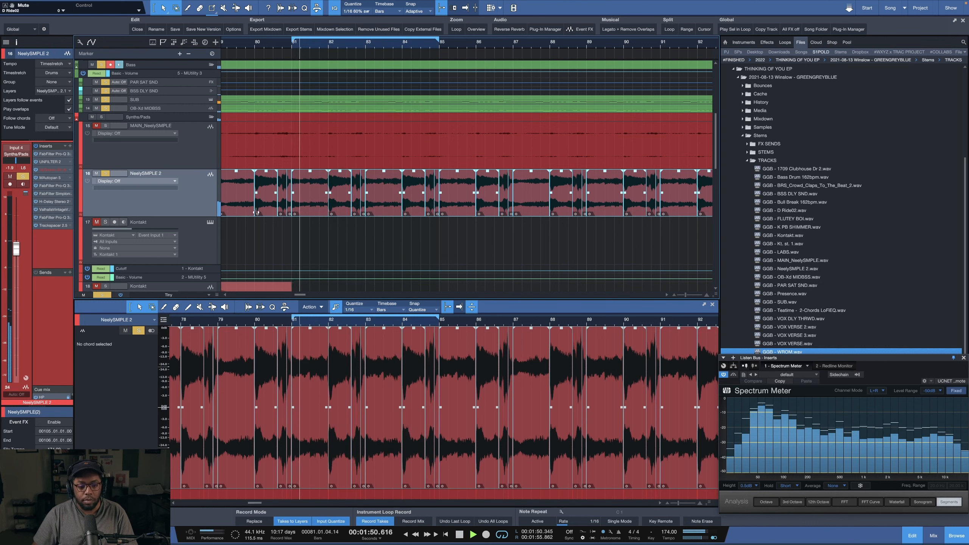
pyautogui.scroll(-5, 321, 157)
pyautogui.press('space')
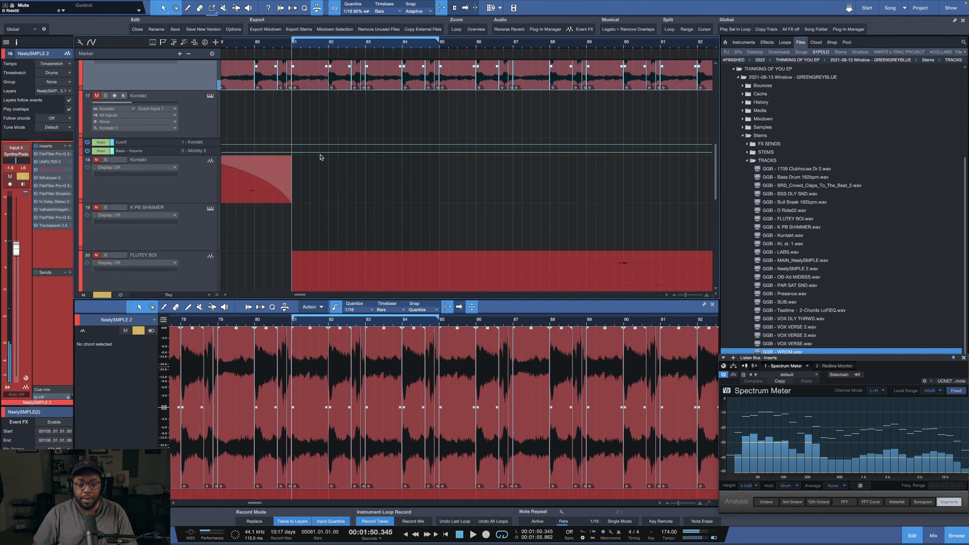
# Add the FLUTEY BOI track to the solo selection for the section starting at bar 81.
pyautogui.scroll(-10, 341, 43)
pyautogui.scroll(1, 341, 43)
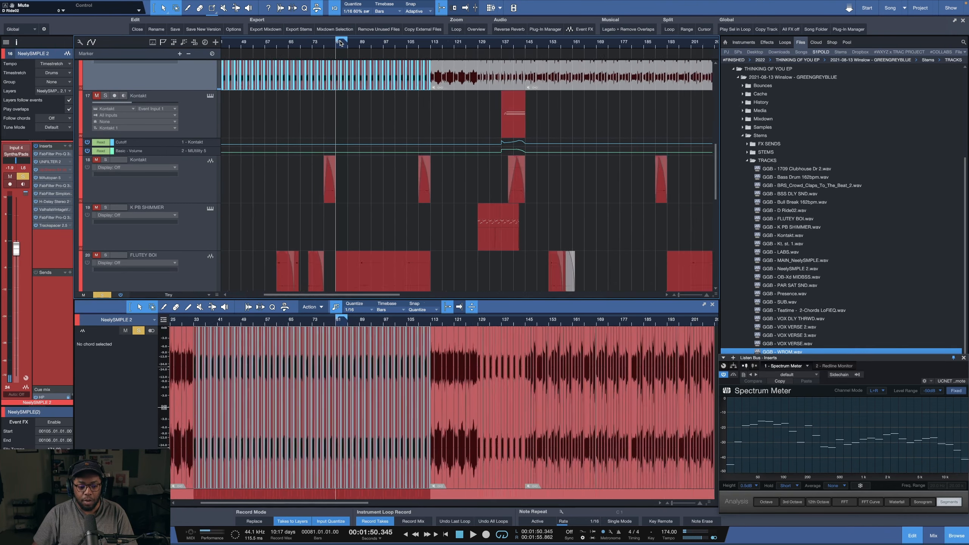
pyautogui.scroll(5, 341, 44)
pyautogui.scroll(-3, 103, 140)
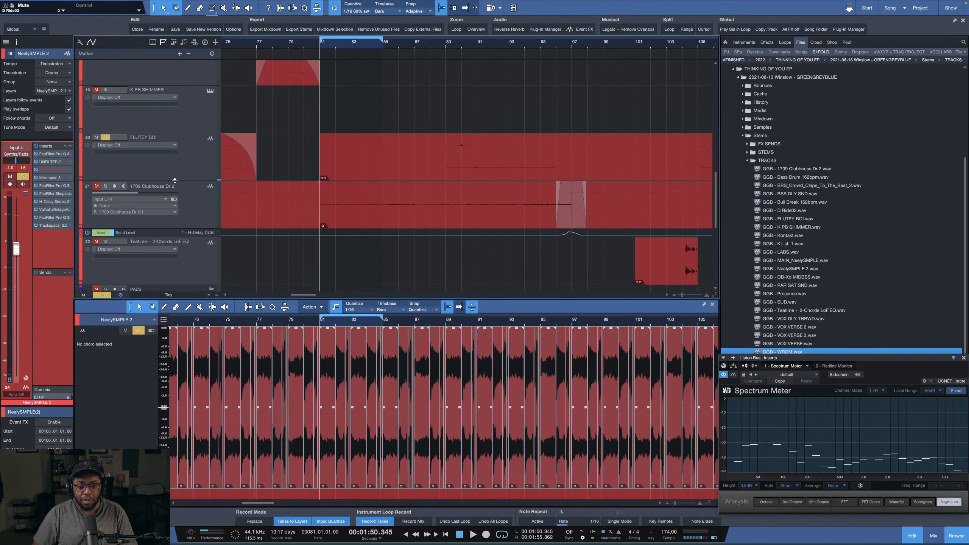
# Enlarge the FLUTEY BOI track and its waveform, and play the soloed parts around bars 89 to 90.
pyautogui.moveTo(175, 181); pyautogui.dragTo(157, 218)
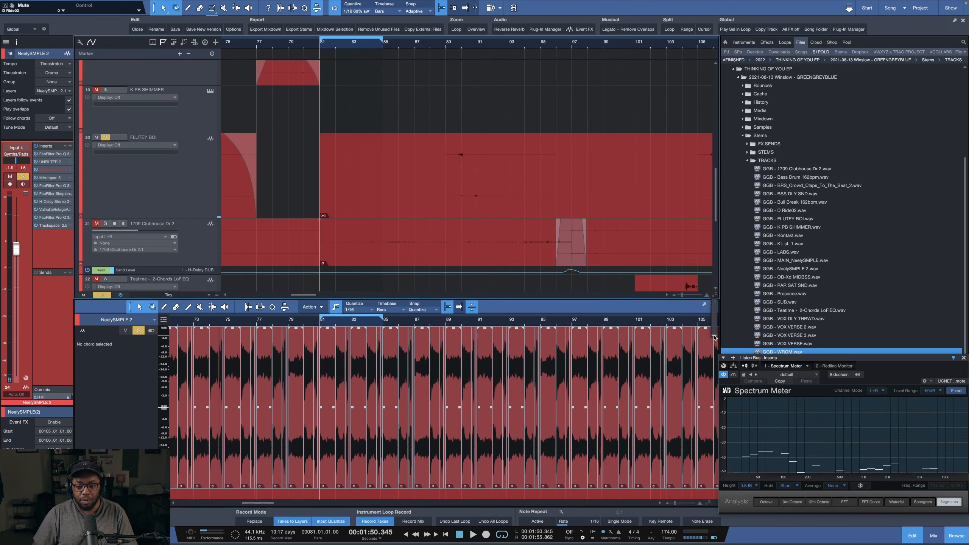
pyautogui.moveTo(714, 331); pyautogui.dragTo(714, 333)
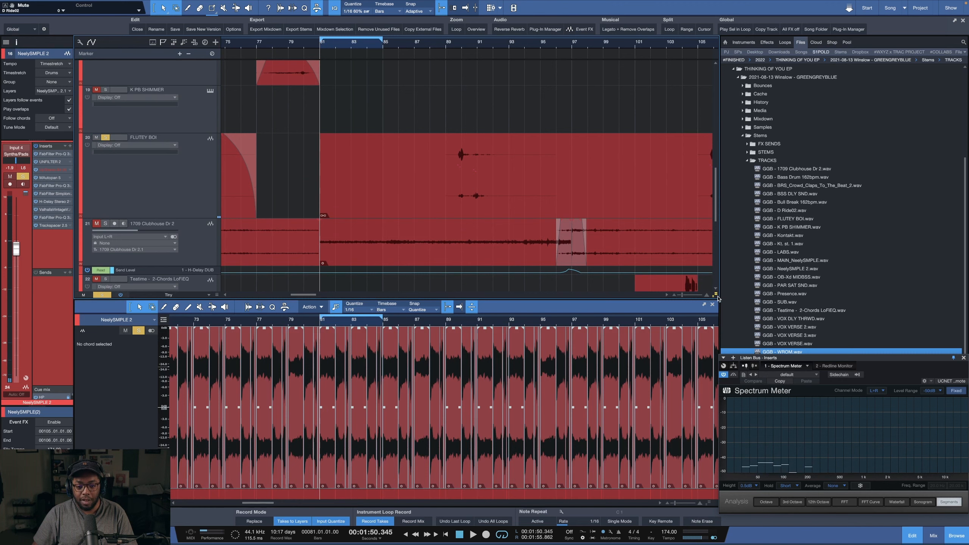
pyautogui.click(450, 45)
pyautogui.scroll(10, 470, 44)
pyautogui.press('space')
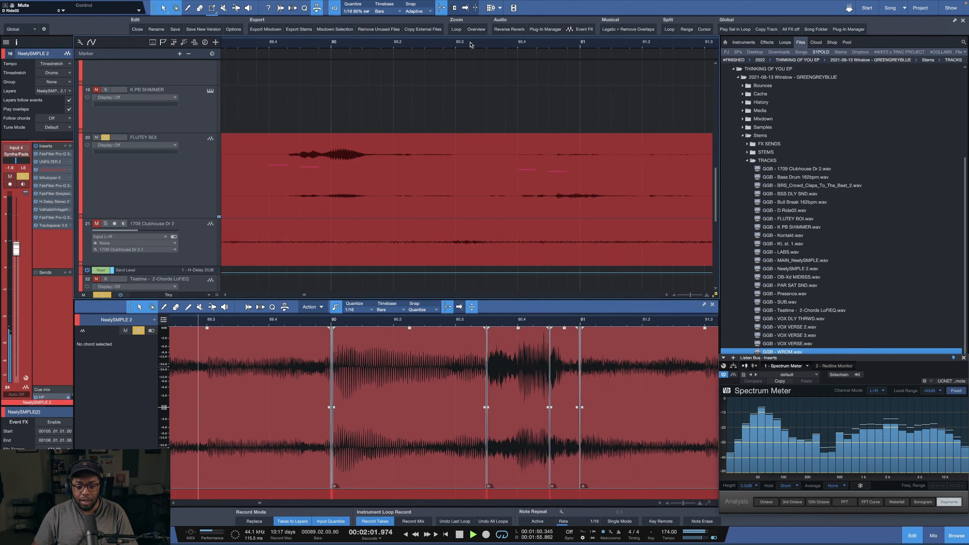
pyautogui.press('space')
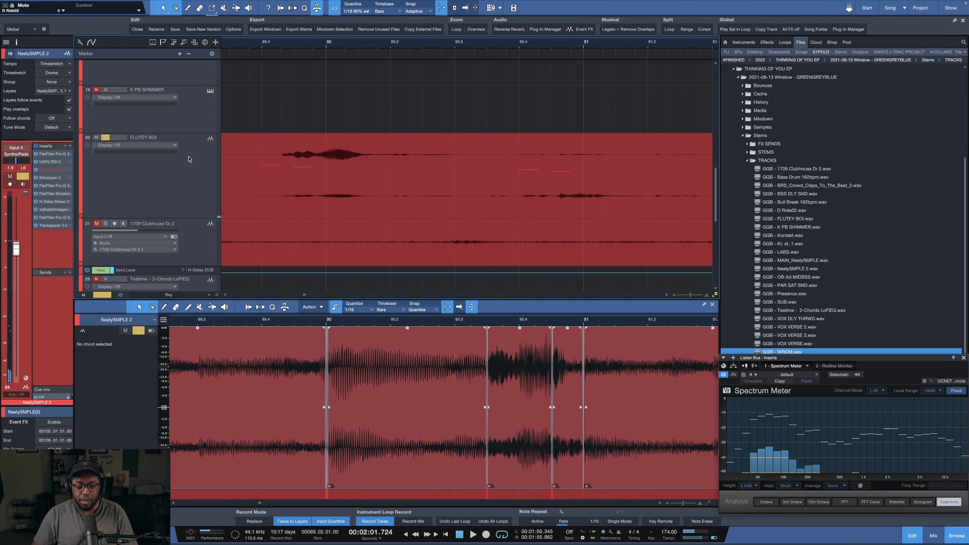
# Take NeelySMPLE 2 out of the solo selection and play the remaining soloed parts from beat 2 of bar 89.
pyautogui.press('space')
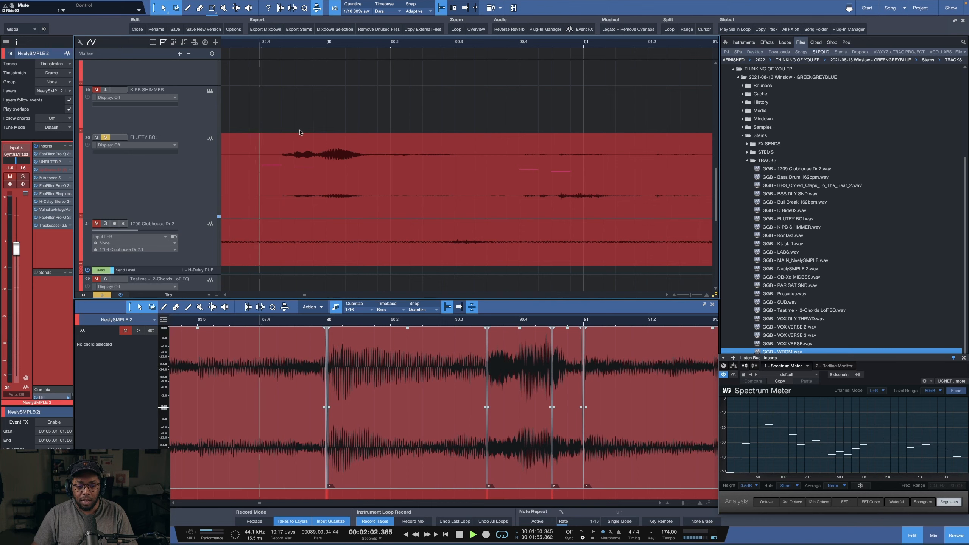
pyautogui.scroll(-4, 413, 45)
pyautogui.scroll(-10, 412, 45)
pyautogui.press('space')
pyautogui.scroll(3, 329, 119)
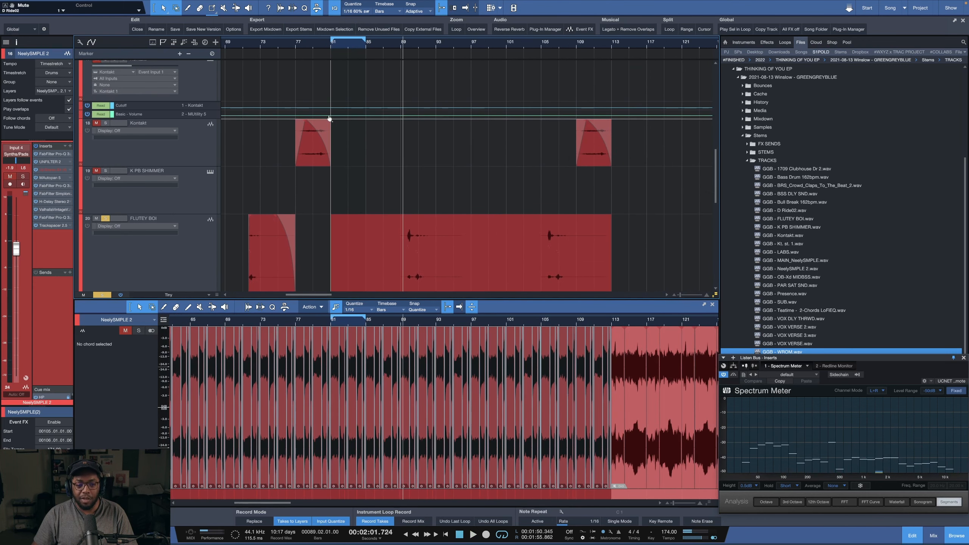
# Set the playback position to bar 104, open the nearby Teatime - 2-Chords LoFiEQ event and solo its track.
pyautogui.click(297, 44)
pyautogui.scroll(-5, 301, 110)
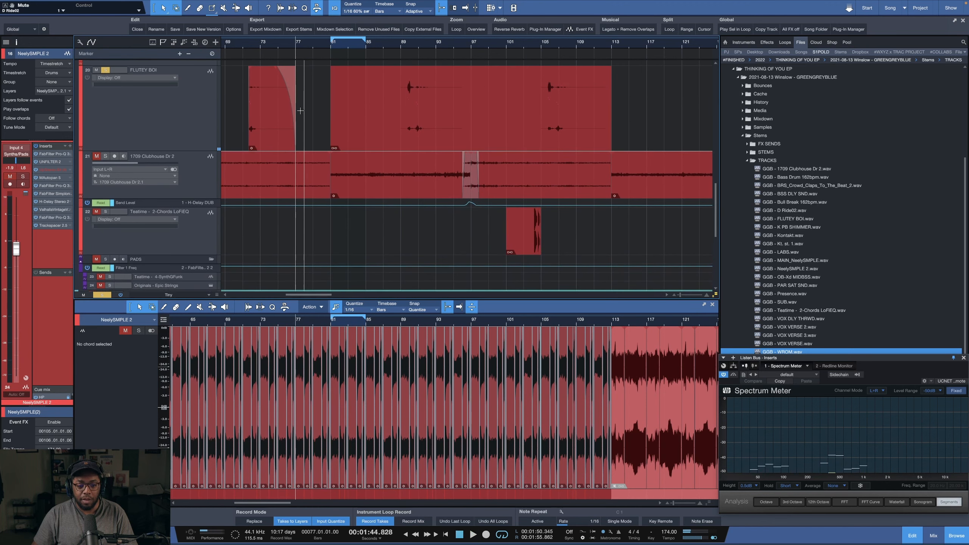
pyautogui.moveTo(535, 43); pyautogui.dragTo(516, 51)
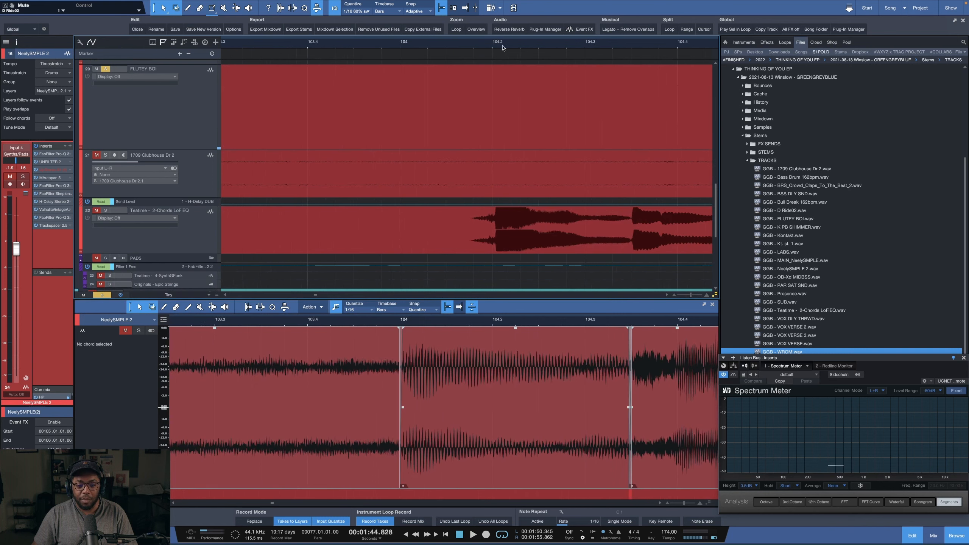
pyautogui.scroll(-5, 394, 46)
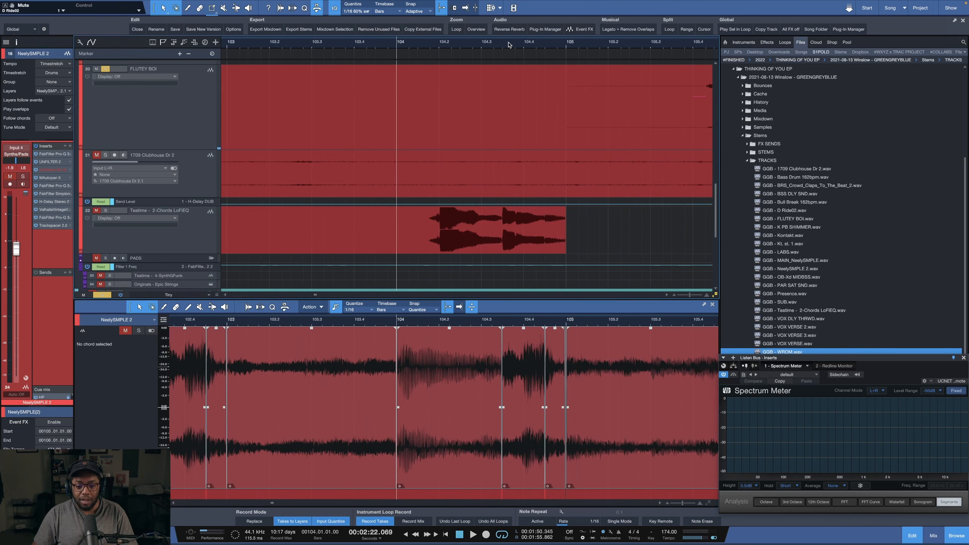
pyautogui.scroll(4, 509, 45)
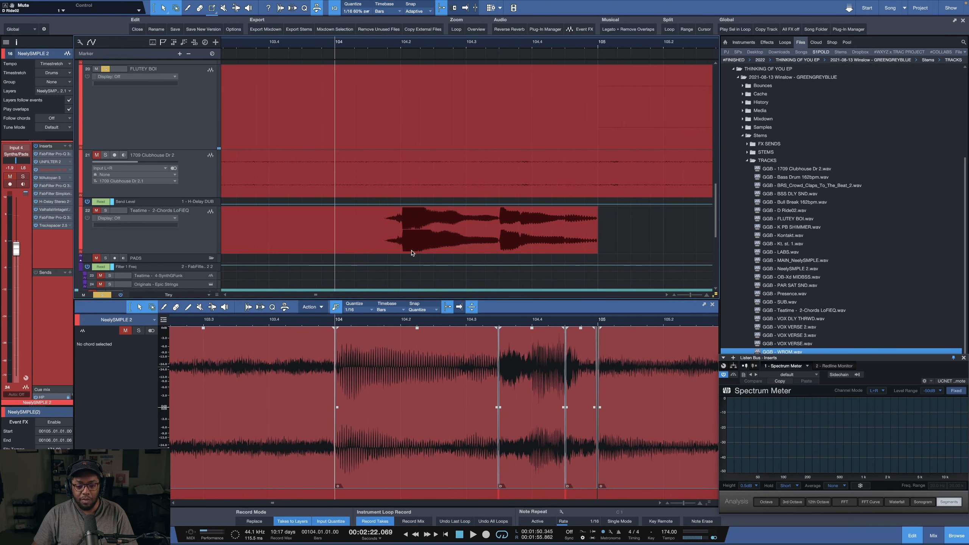
pyautogui.click(412, 253)
pyautogui.hotkey('shift', 'g')
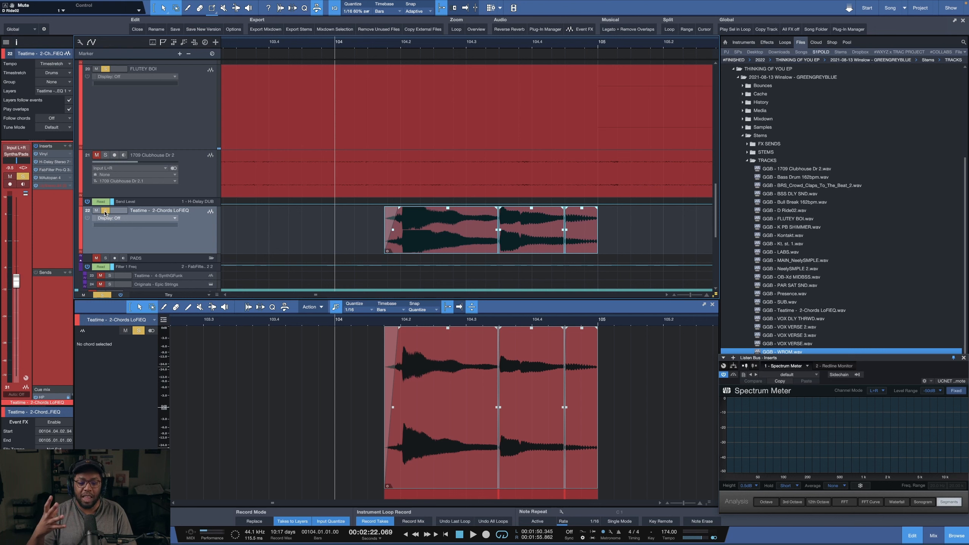
# Play the Teatime chords with the other soloed tracks from bar 104.
pyautogui.press('space')
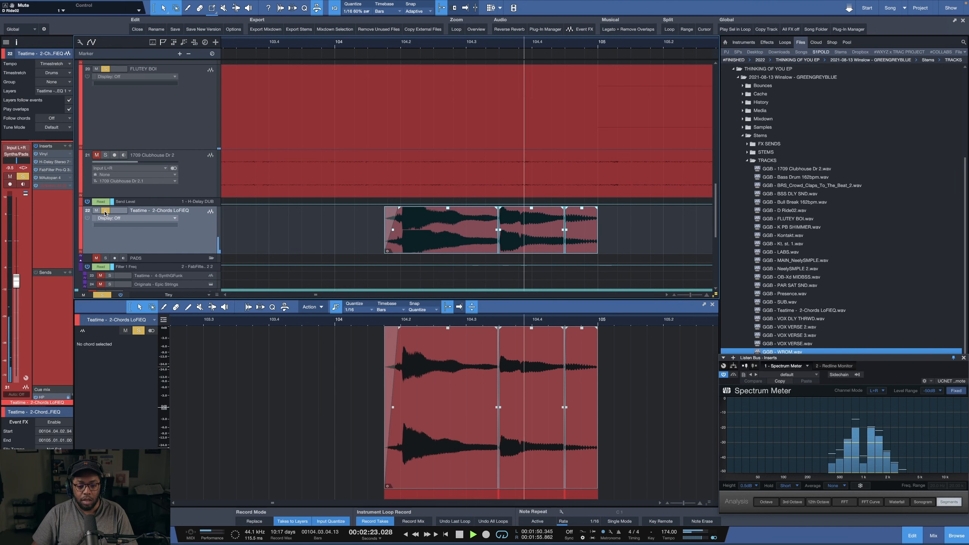
pyautogui.press('space')
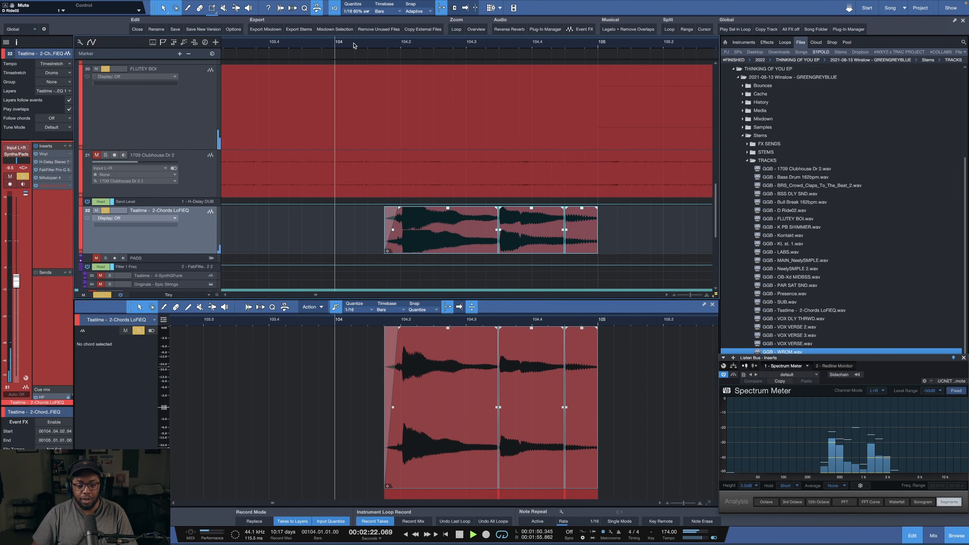
pyautogui.press('space')
pyautogui.scroll(-1, 354, 45)
pyautogui.scroll(-1, 353, 46)
pyautogui.scroll(-10, 354, 46)
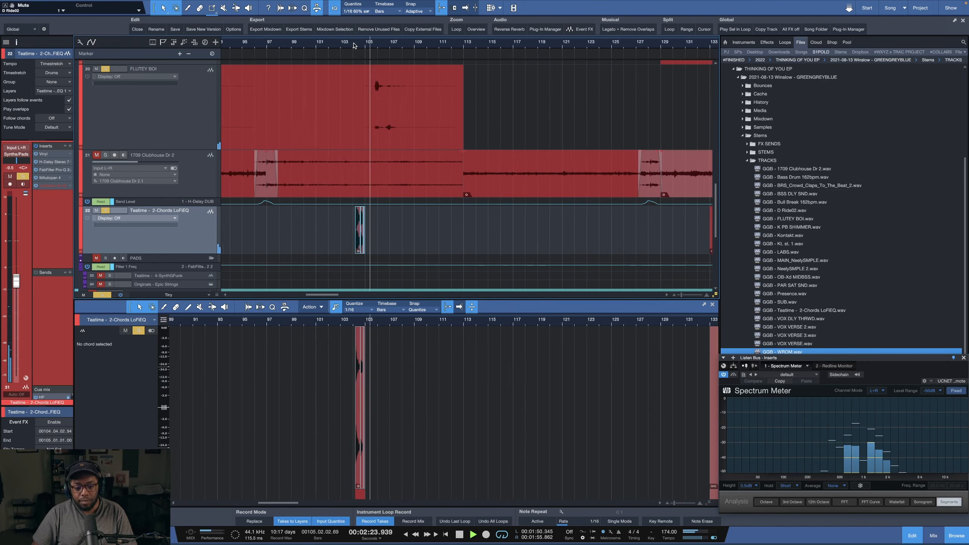
pyautogui.scroll(-2, 354, 46)
pyautogui.press('space')
# Clear all solos, play the full arrangement from bar 104 and mute the Vocals folder.
pyautogui.click(102, 295)
pyautogui.press('space')
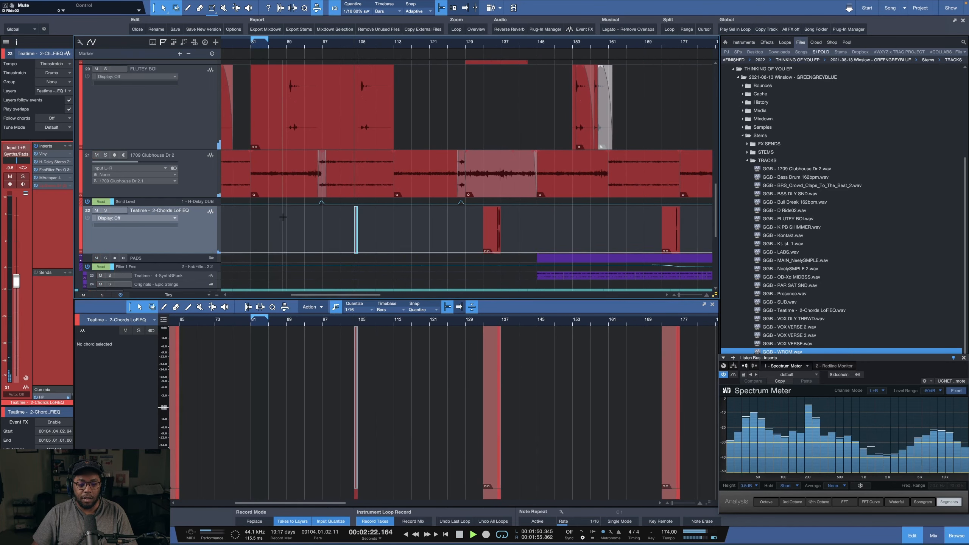
pyautogui.scroll(-5, 92, 204)
pyautogui.click(92, 201)
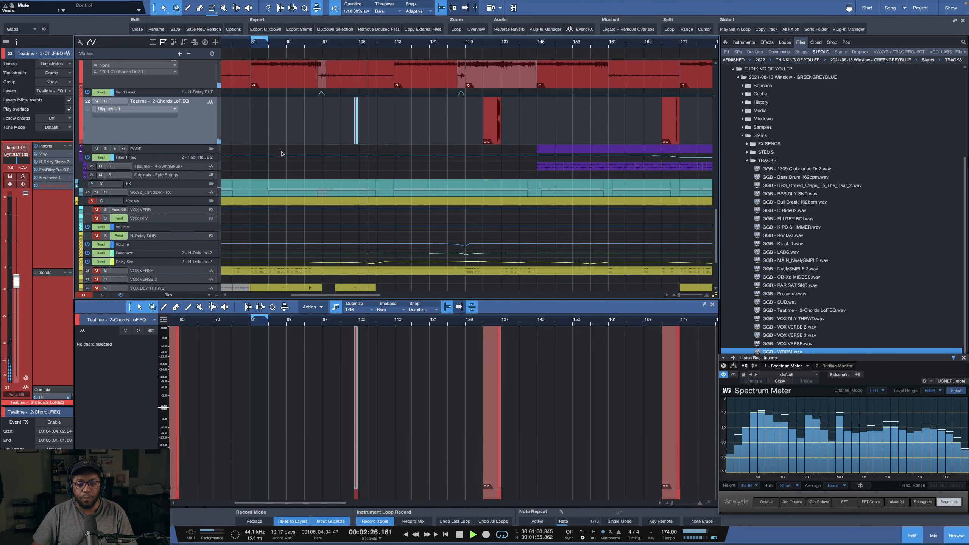
pyautogui.scroll(6, 277, 145)
pyautogui.scroll(5, 257, 162)
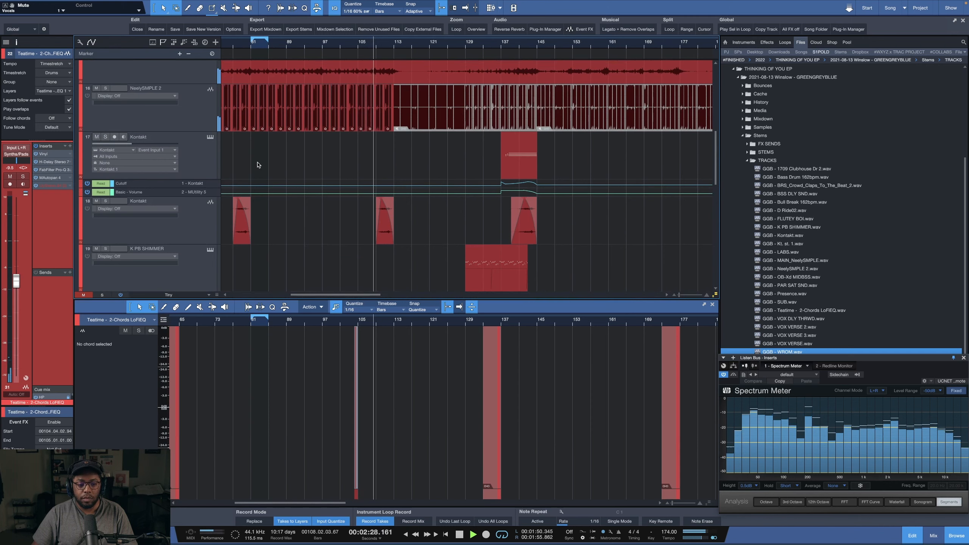
# Mute the NeelySMPLE 2 track and play the arrangement without it from bar 104 into the section after bar 113.
pyautogui.press('space')
pyautogui.click(159, 167)
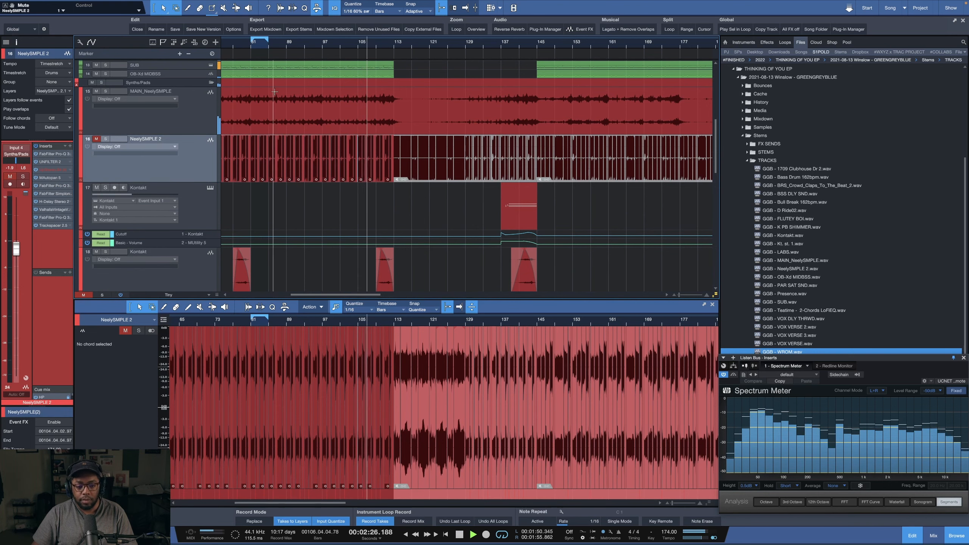
pyautogui.moveTo(355, 44); pyautogui.dragTo(585, 65)
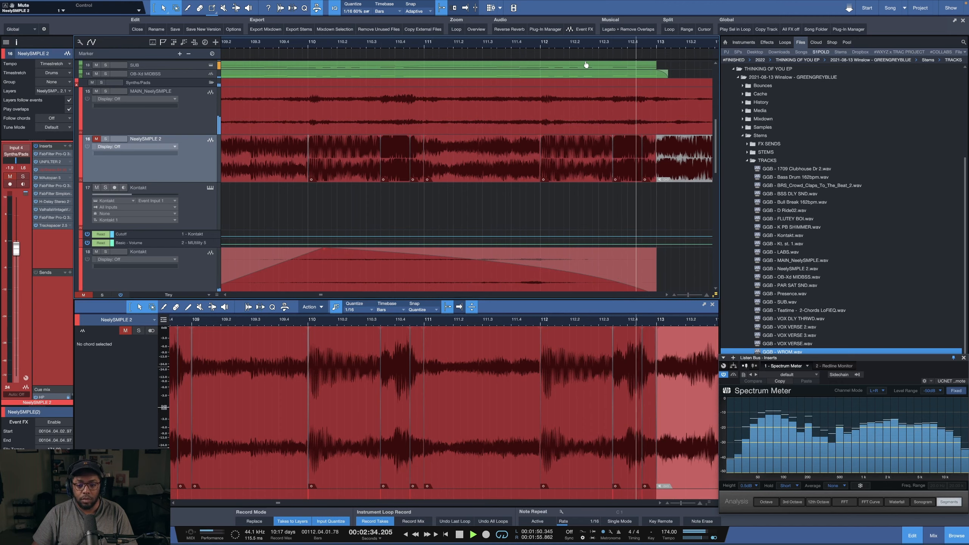
pyautogui.moveTo(586, 64); pyautogui.dragTo(599, 35)
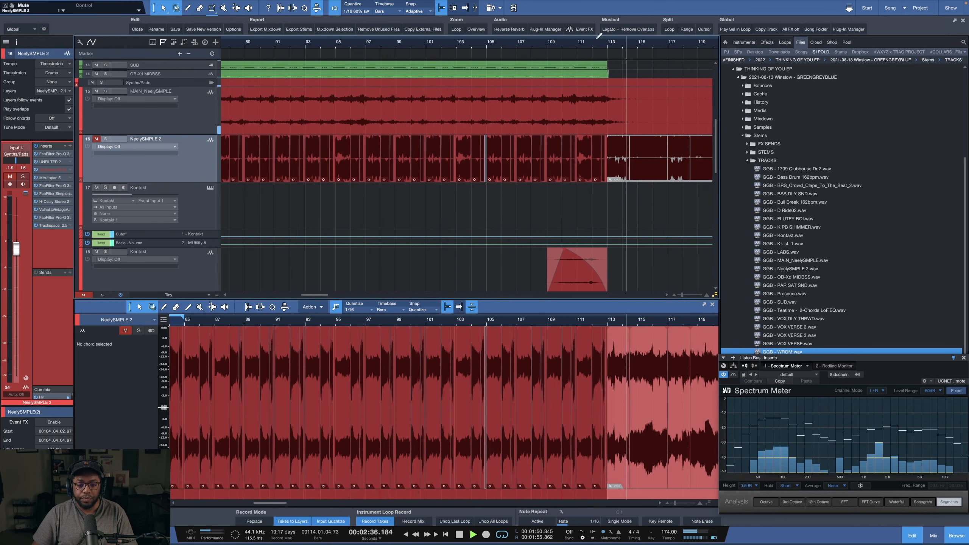
pyautogui.press('space')
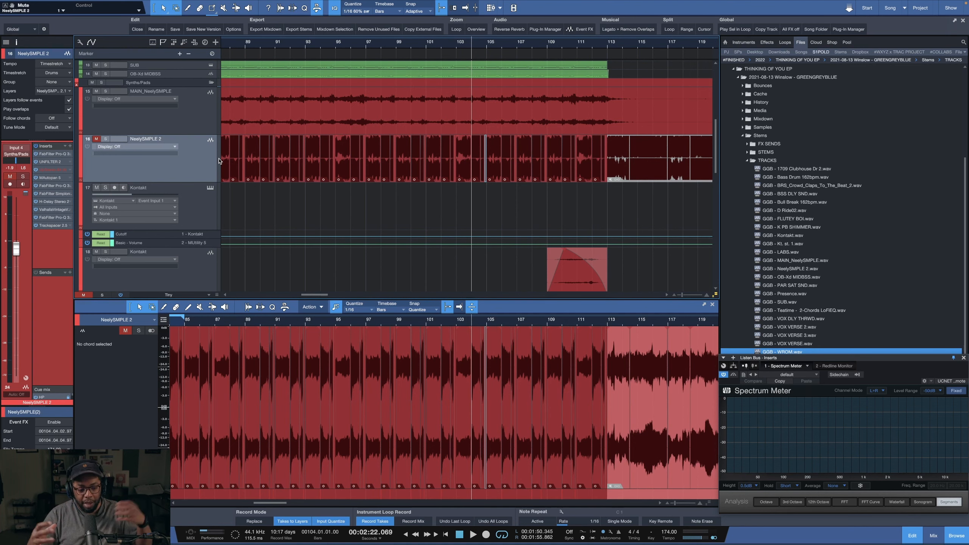
# Show the whole song in the arrangement and select the Drums folder's MFreqShifter Shift automation lane.
pyautogui.click(473, 30)
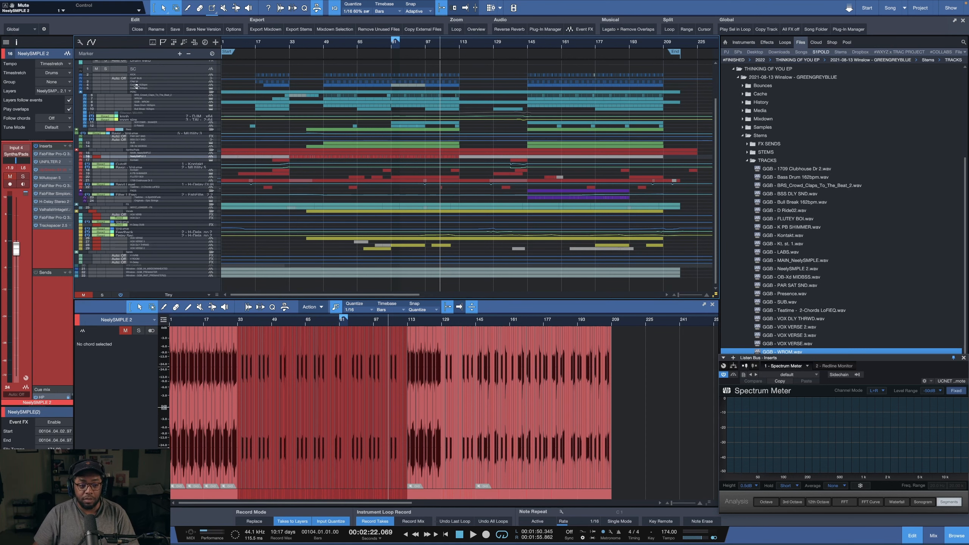
pyautogui.scroll(3, 249, 148)
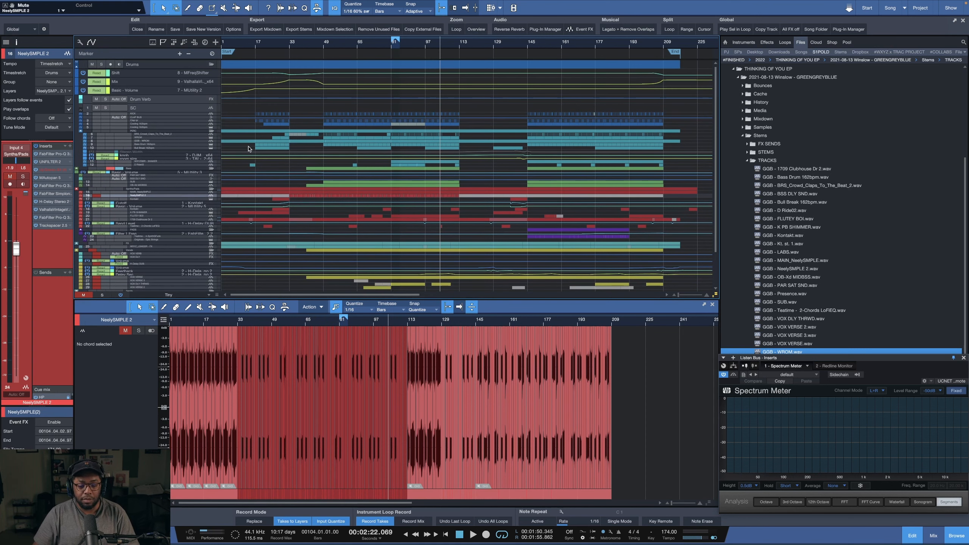
pyautogui.click(174, 75)
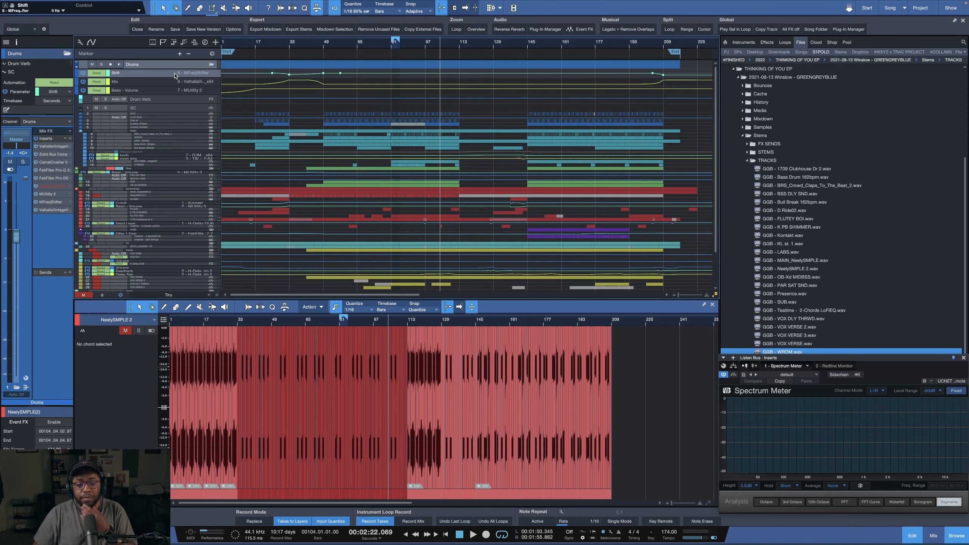